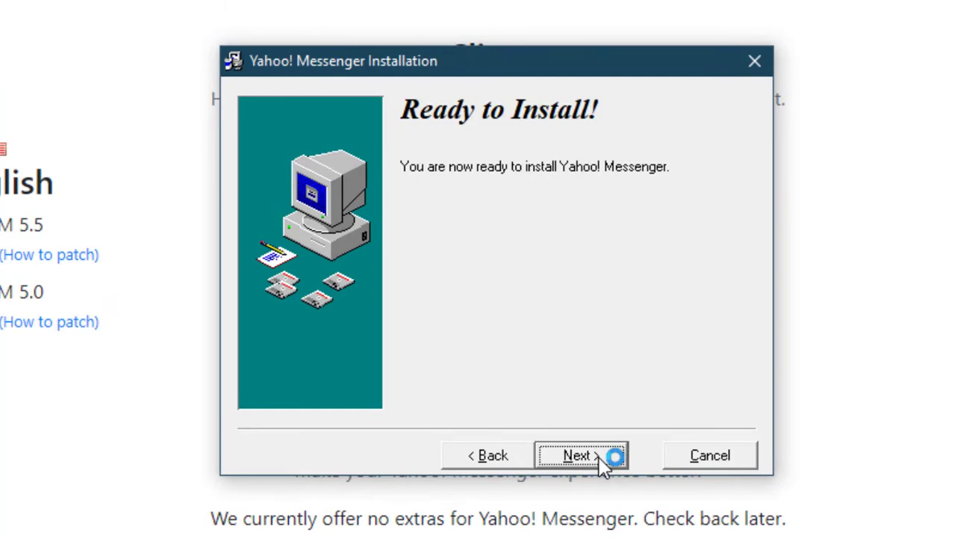
Complete the Yahoo! Messenger installation, then dismiss the tour and the login prompt.
{"action": "left_click", "coordinate": [600, 457]}
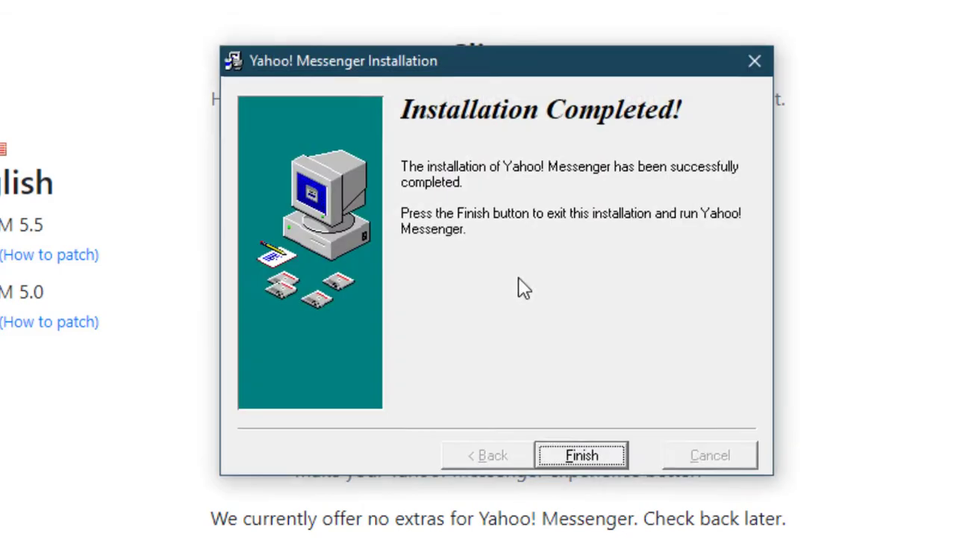
{"action": "left_click", "coordinate": [580, 452]}
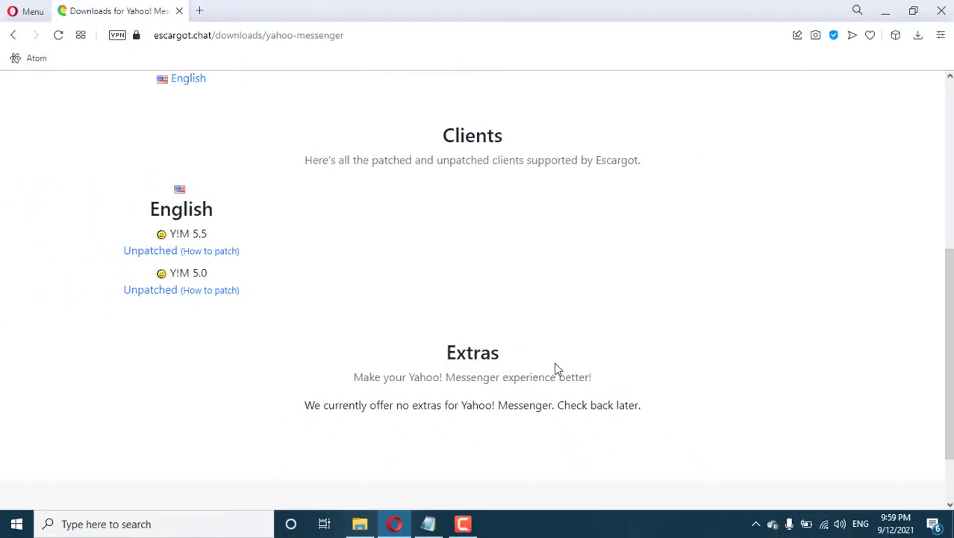
{"action": "left_click", "coordinate": [635, 130]}
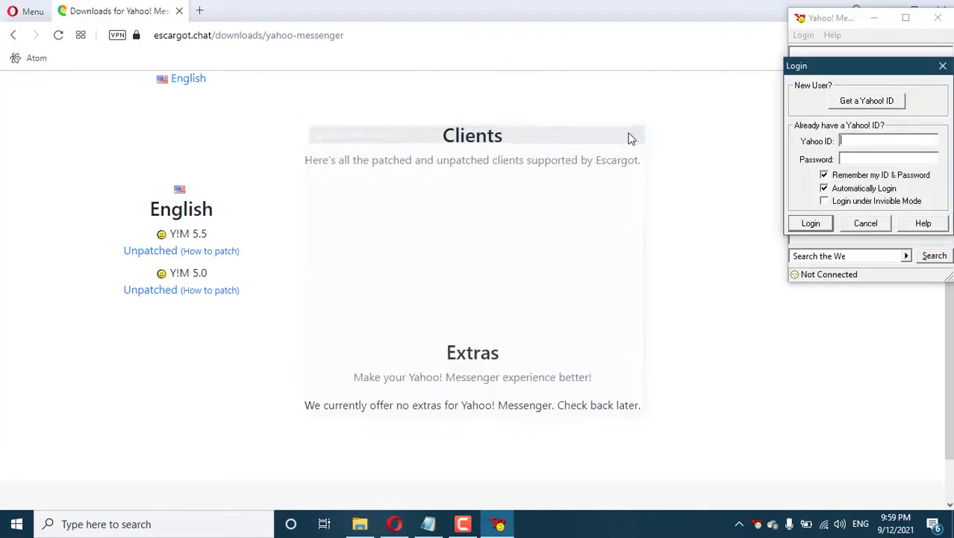
{"action": "left_click", "coordinate": [865, 223]}
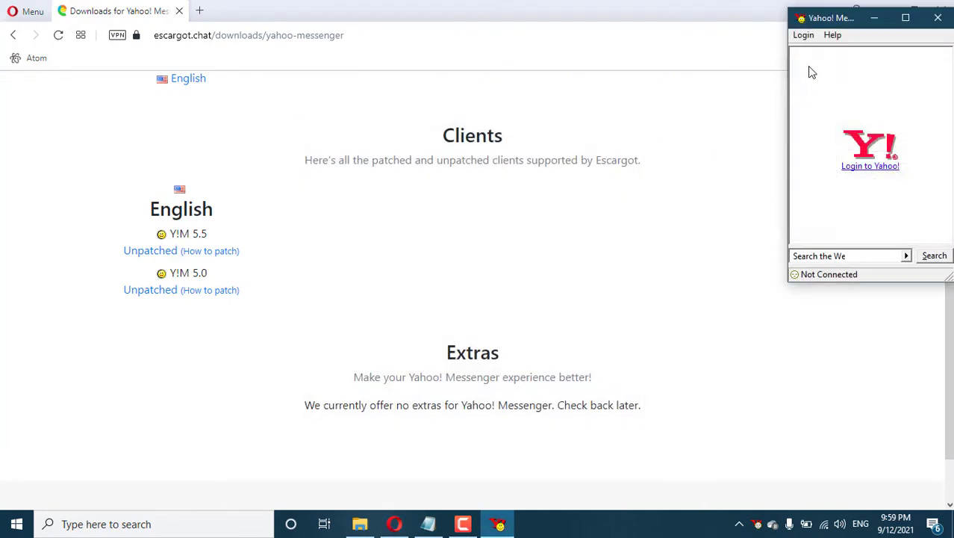
Sign out of Yahoo! and close Messenger, then bring up the Notepad patching notes.
{"action": "left_click", "coordinate": [802, 36]}
{"action": "left_click", "coordinate": [836, 175]}
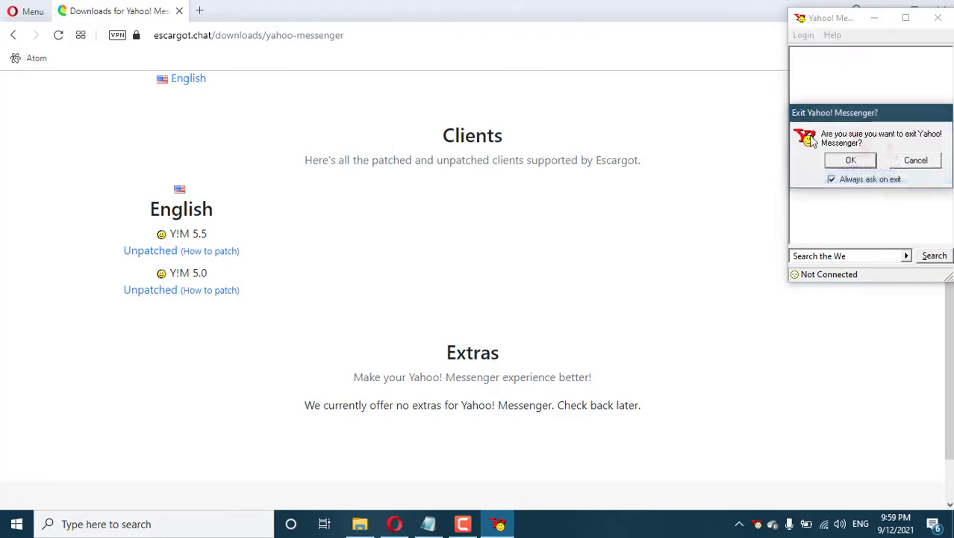
{"action": "left_click", "coordinate": [848, 161]}
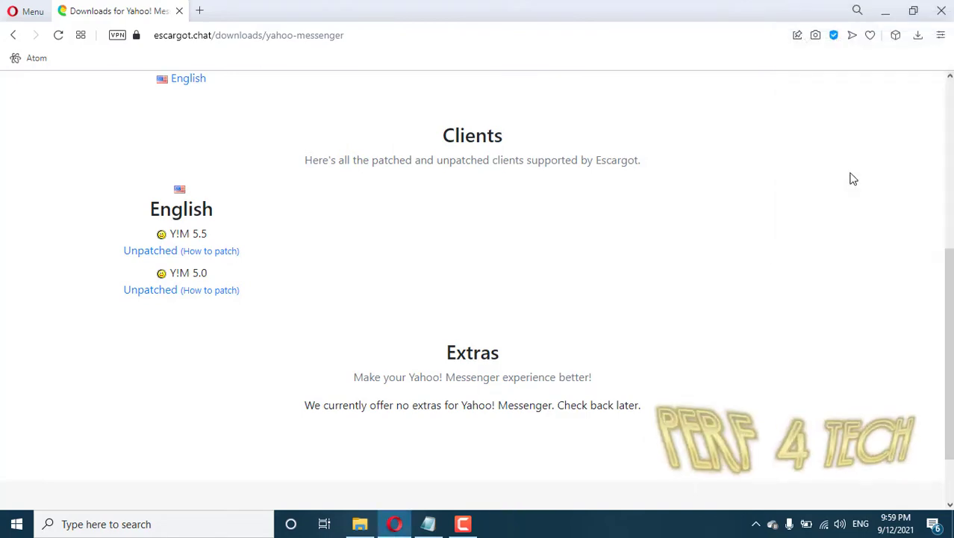
{"action": "left_click", "coordinate": [755, 525]}
{"action": "left_click", "coordinate": [429, 524]}
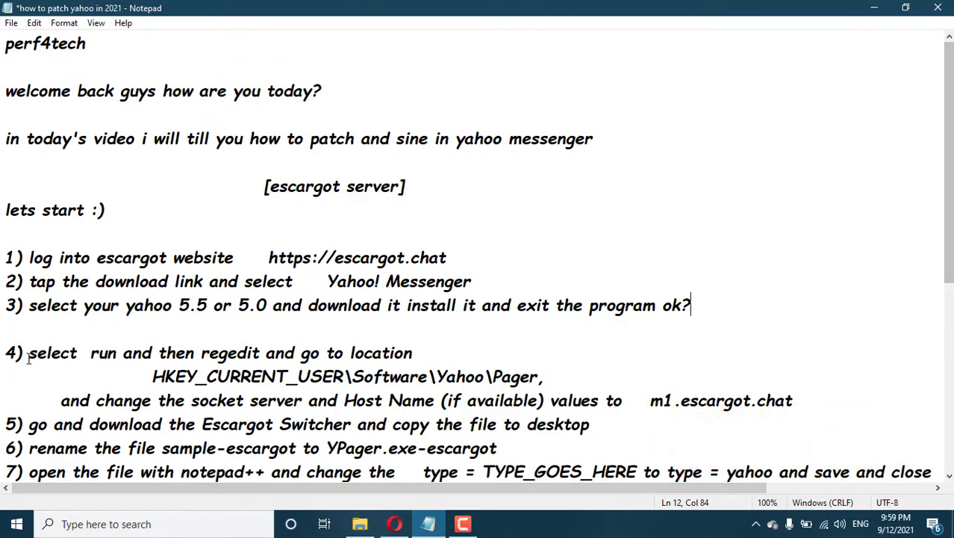
{"action": "left_click_drag", "start_coordinate": [28, 357], "coordinate": [417, 346]}
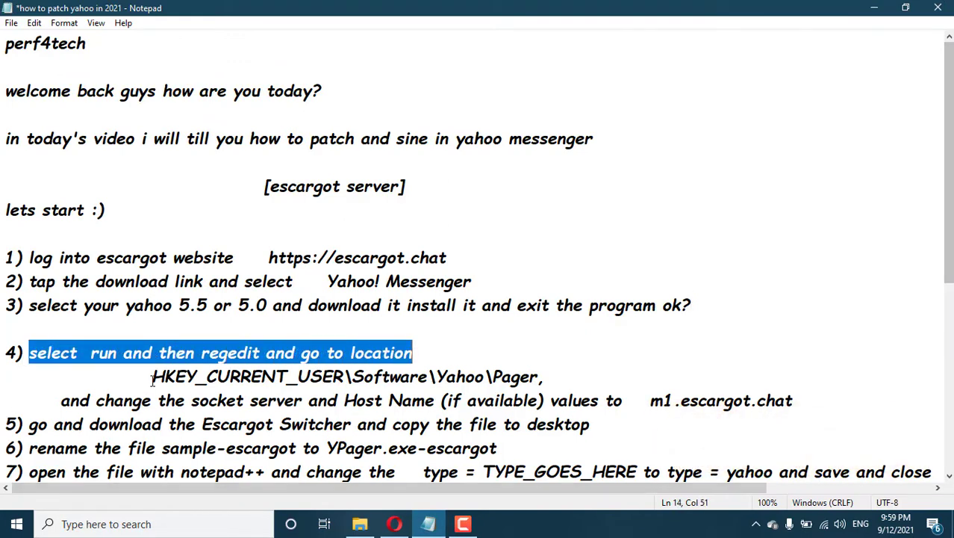
{"action": "left_click_drag", "start_coordinate": [152, 378], "coordinate": [494, 378]}
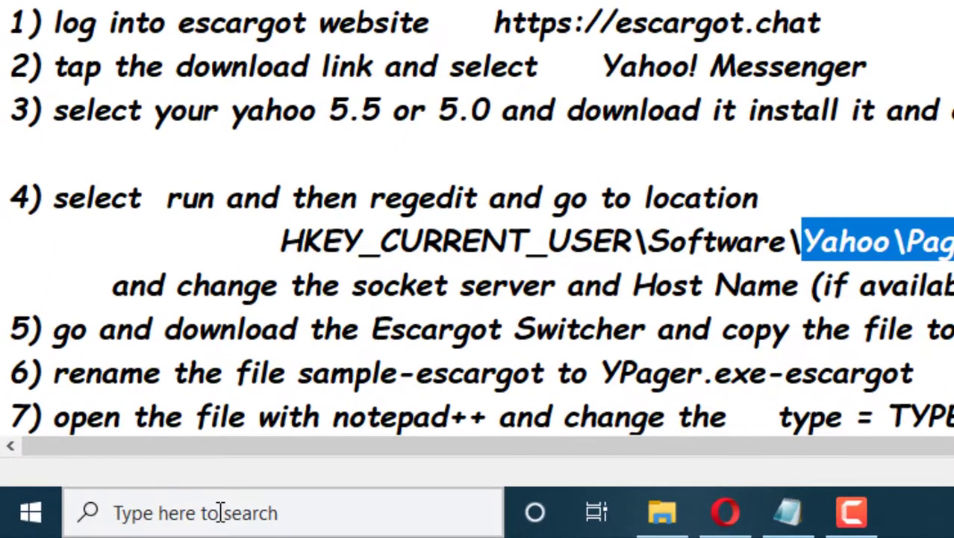
Launch Registry Editor by running regedit from the Run dialog.
{"action": "left_click", "coordinate": [119, 523]}
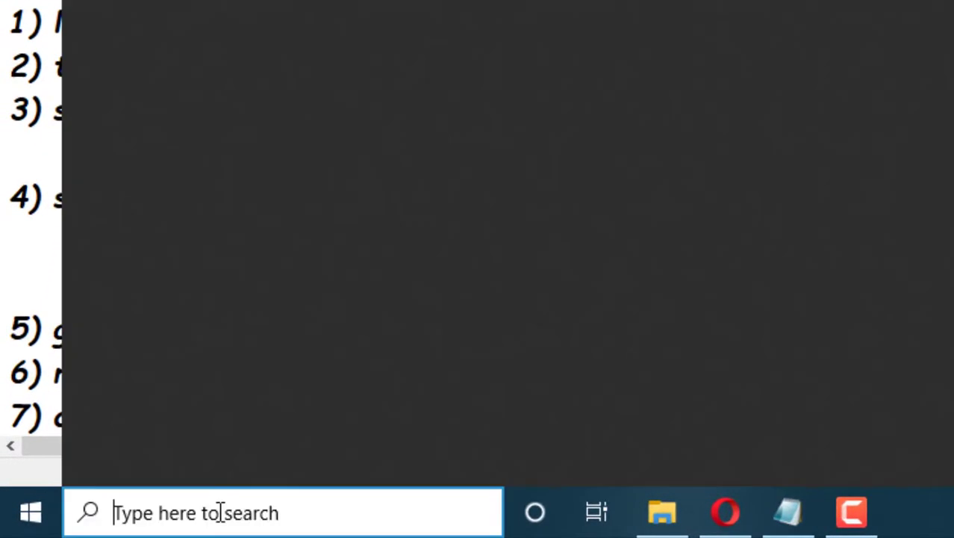
{"action": "type", "text": "r"}
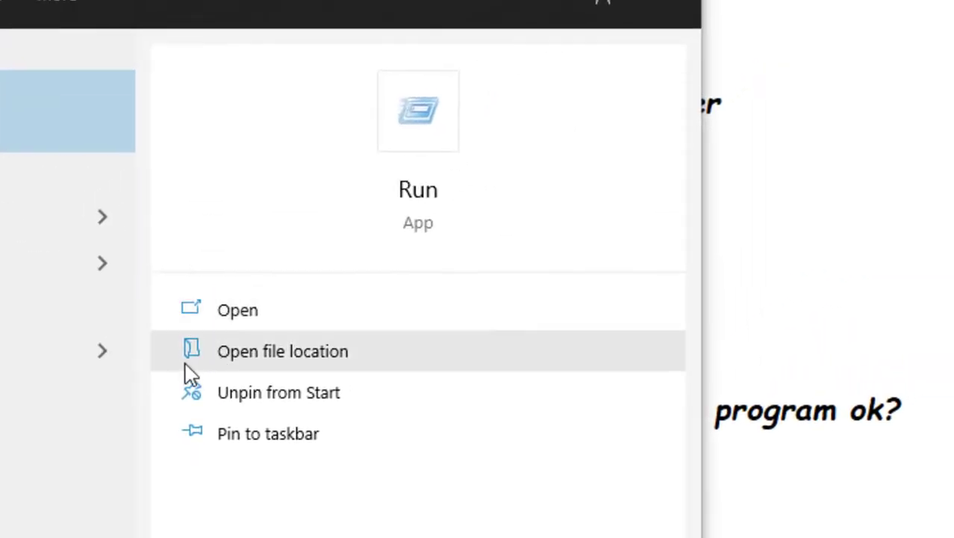
{"action": "left_click", "coordinate": [240, 310]}
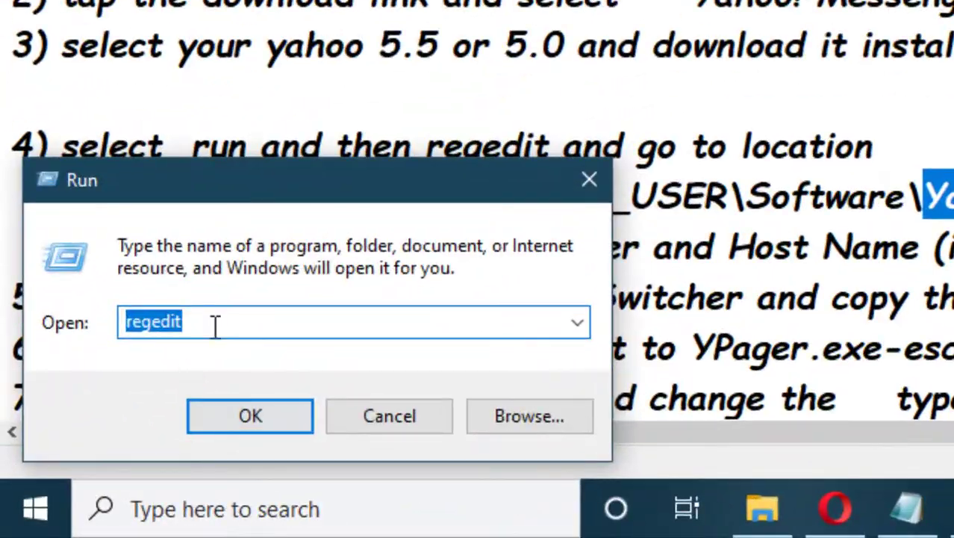
{"action": "left_click", "coordinate": [250, 416]}
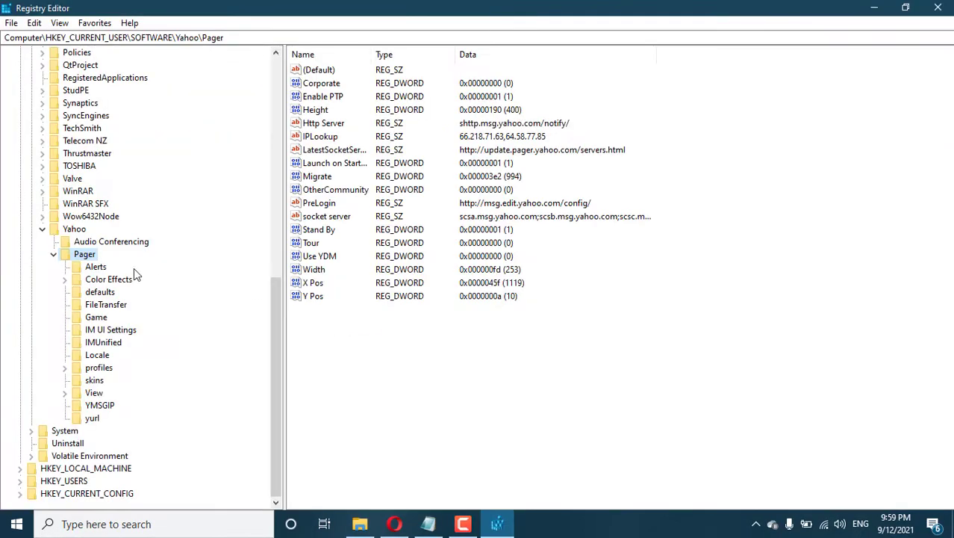
Navigate to HKEY_CURRENT_USER\SOFTWARE\Yahoo\Pager to list its values, then return to the notes.
{"action": "left_click", "coordinate": [43, 228]}
{"action": "scroll", "coordinate": [34, 187], "scroll_direction": "up", "scroll_amount": 7}
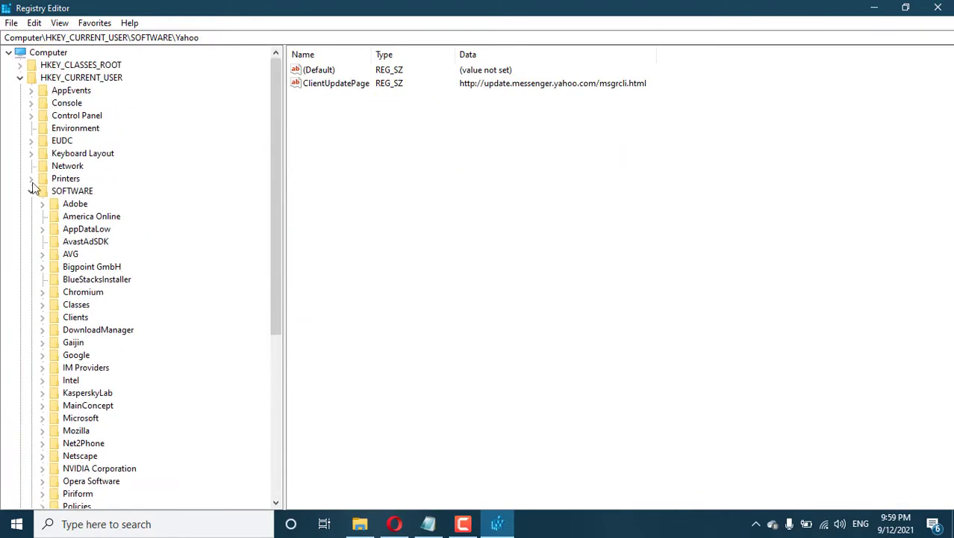
{"action": "left_click", "coordinate": [20, 77]}
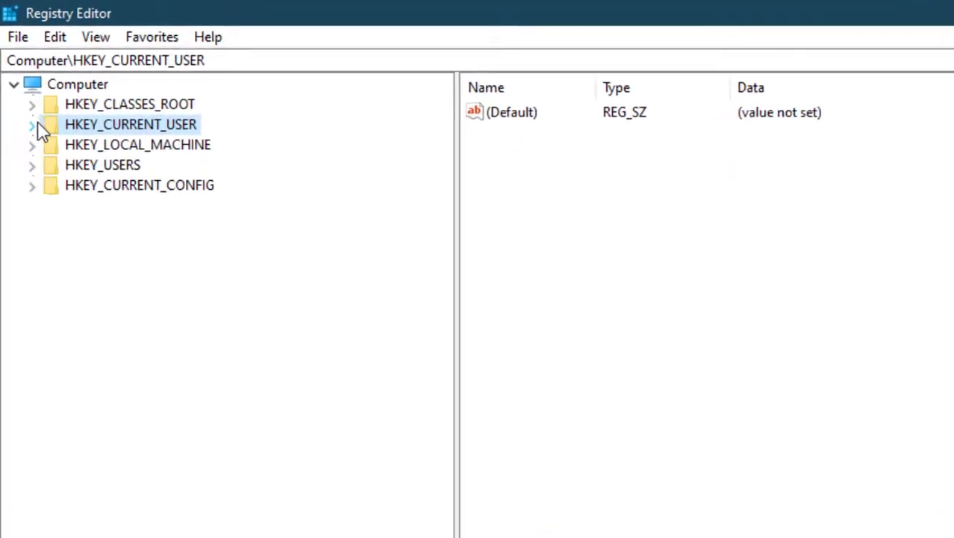
{"action": "left_click", "coordinate": [21, 78]}
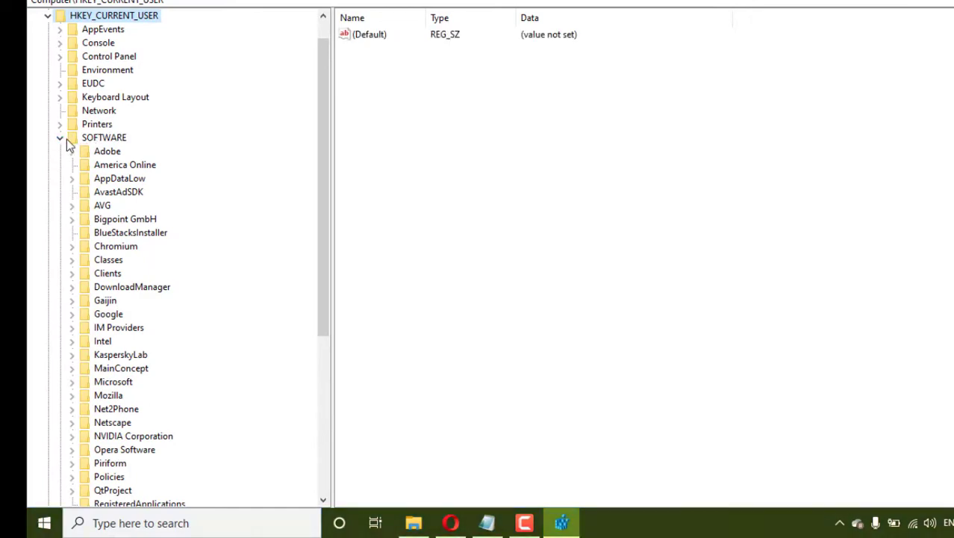
{"action": "scroll", "coordinate": [95, 246], "scroll_direction": "down", "scroll_amount": 10}
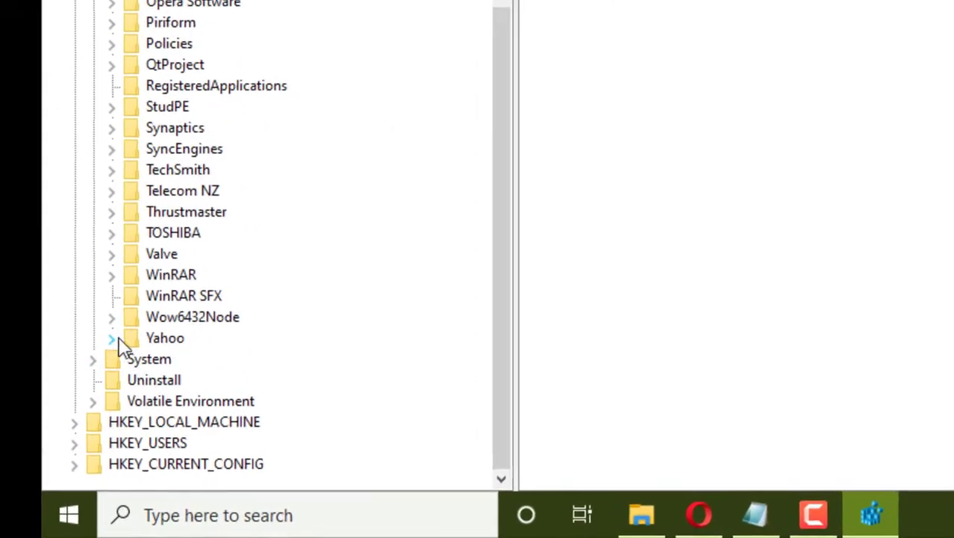
{"action": "left_click", "coordinate": [122, 342]}
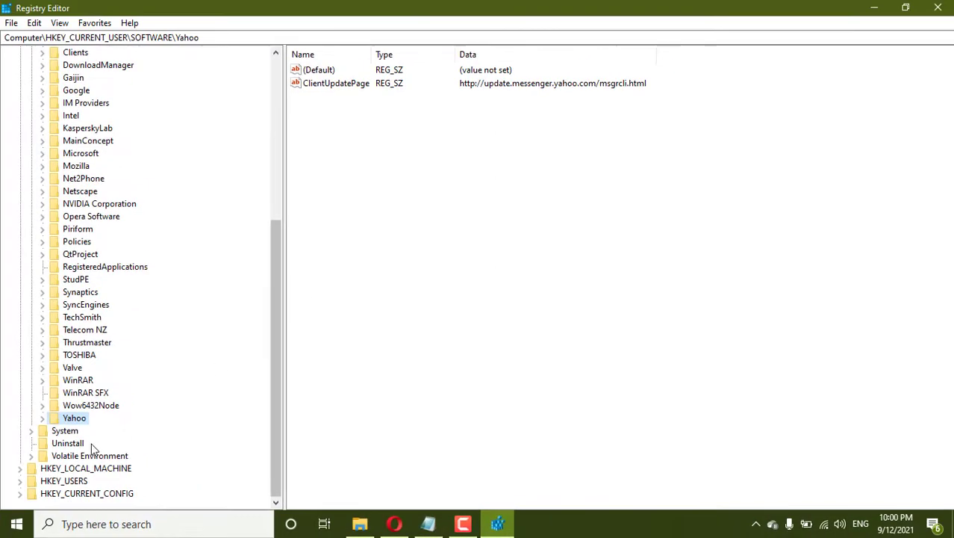
{"action": "left_click", "coordinate": [42, 417]}
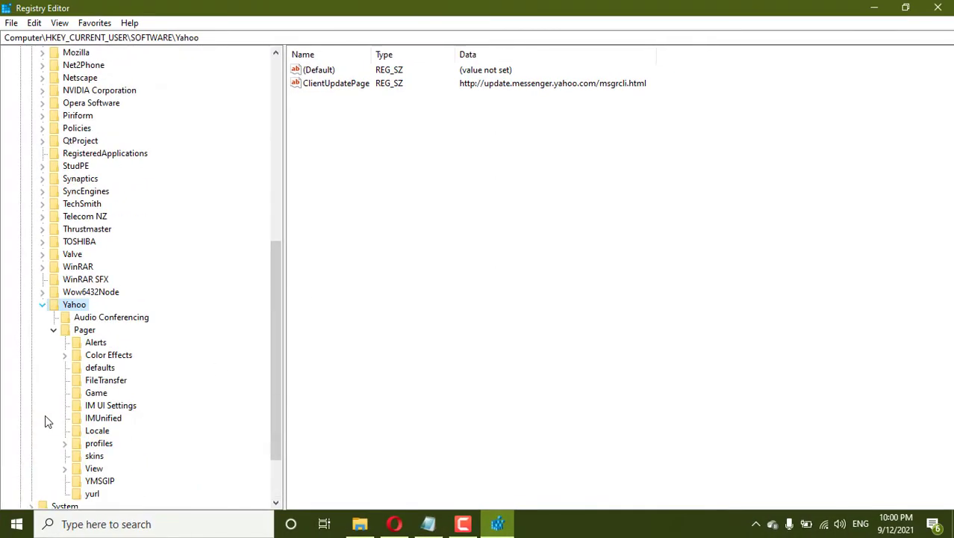
{"action": "left_click", "coordinate": [53, 331]}
{"action": "left_click", "coordinate": [89, 418]}
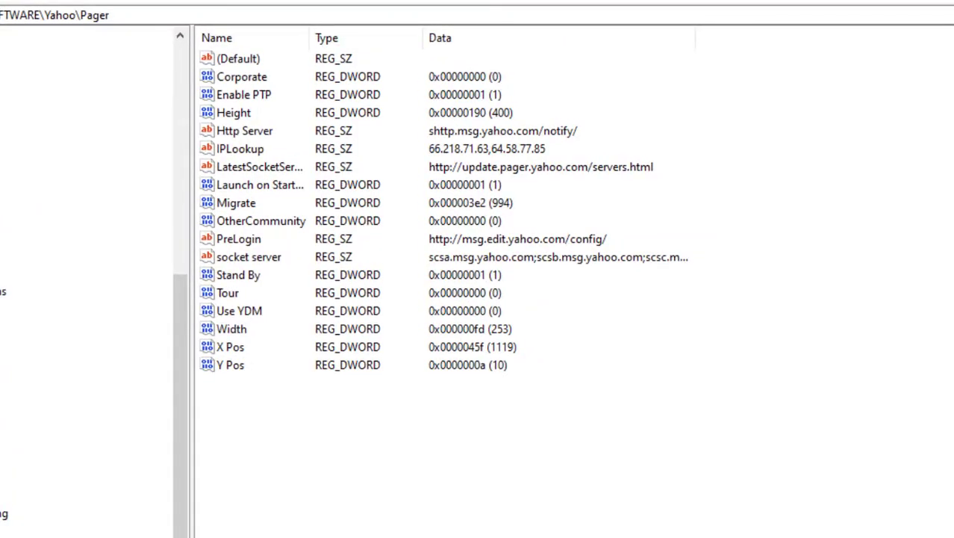
{"action": "key", "text": "alt+Tab"}
{"action": "scroll", "coordinate": [502, 374], "scroll_direction": "down", "scroll_amount": 2}
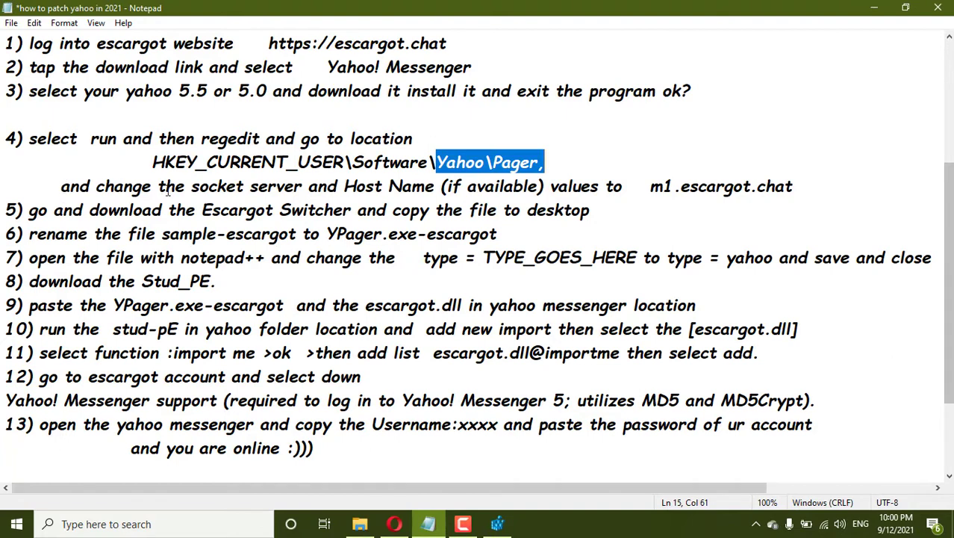
Copy the server address m1.escargot.chat from the patching notes.
{"action": "left_click_drag", "start_coordinate": [192, 186], "coordinate": [762, 188]}
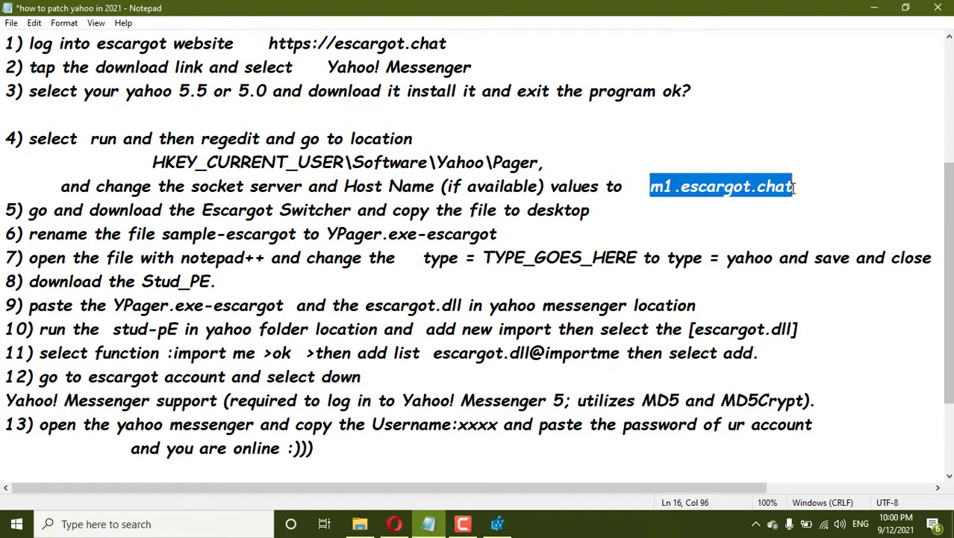
{"action": "right_click", "coordinate": [783, 187]}
{"action": "left_click", "coordinate": [800, 231]}
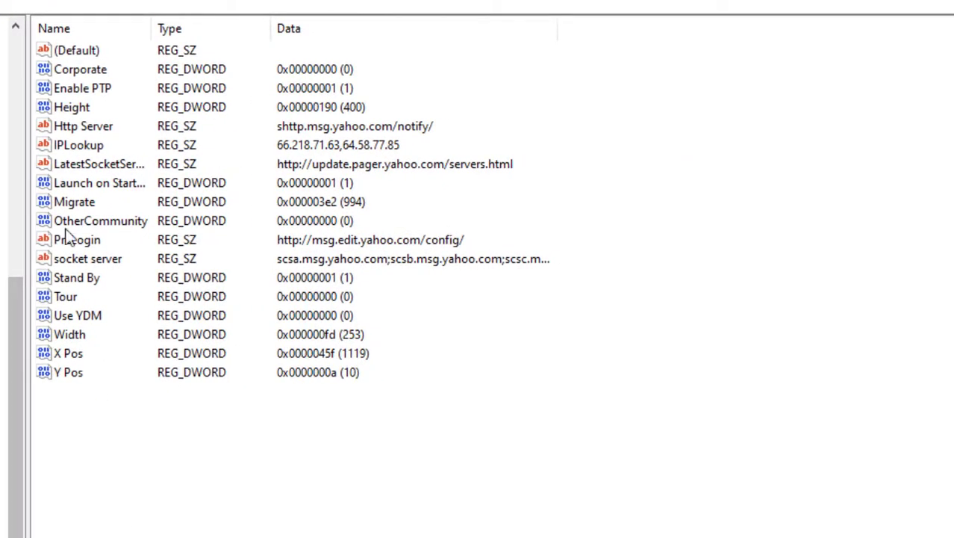
Replace the socket server value data with m1.escargot.chat and save it.
{"action": "left_click", "coordinate": [93, 256]}
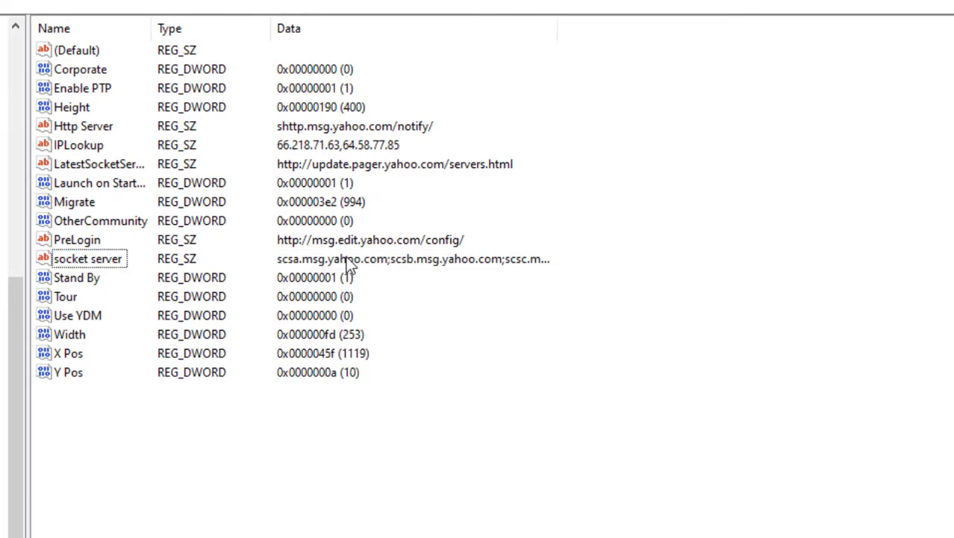
{"action": "right_click", "coordinate": [348, 256]}
{"action": "left_click", "coordinate": [84, 258]}
{"action": "right_click", "coordinate": [83, 258]}
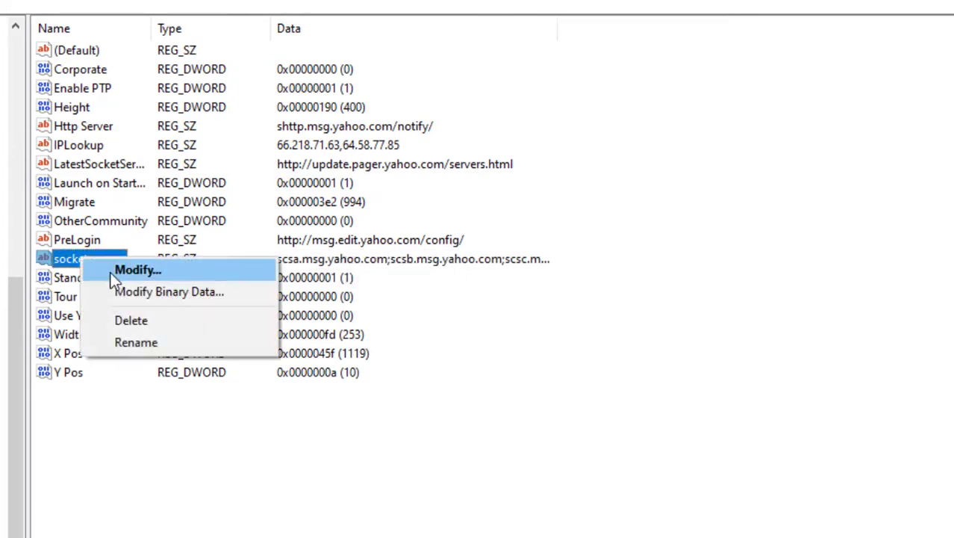
{"action": "left_click", "coordinate": [112, 271]}
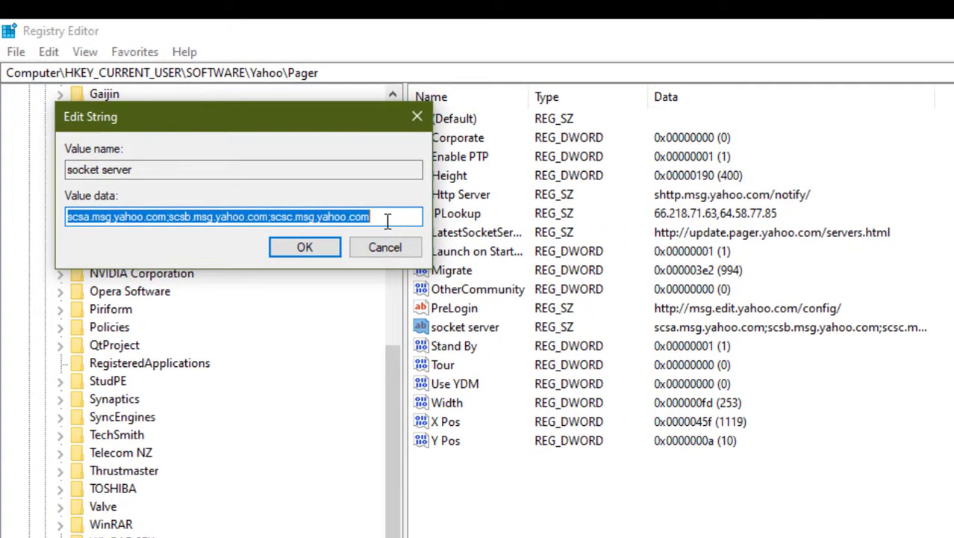
{"action": "key", "text": "Delete"}
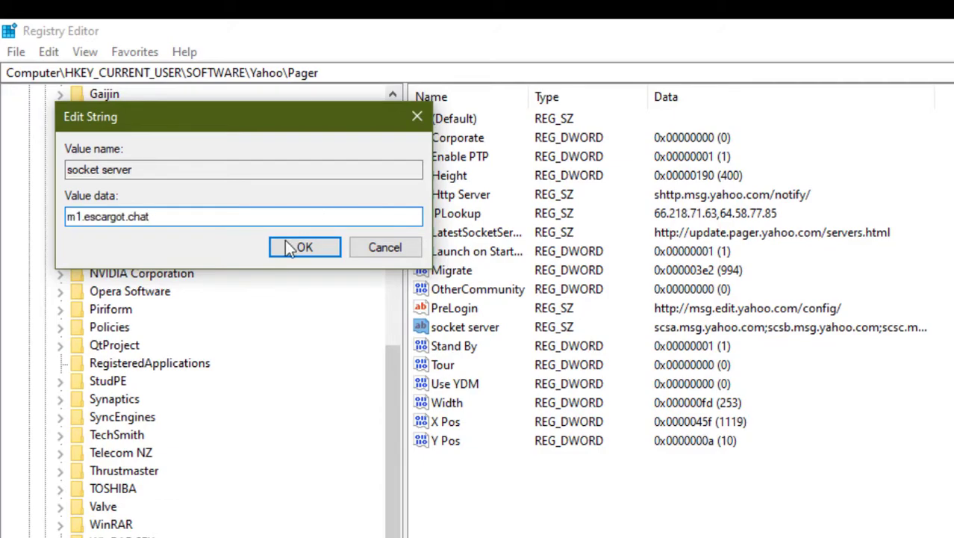
{"action": "left_click", "coordinate": [288, 245]}
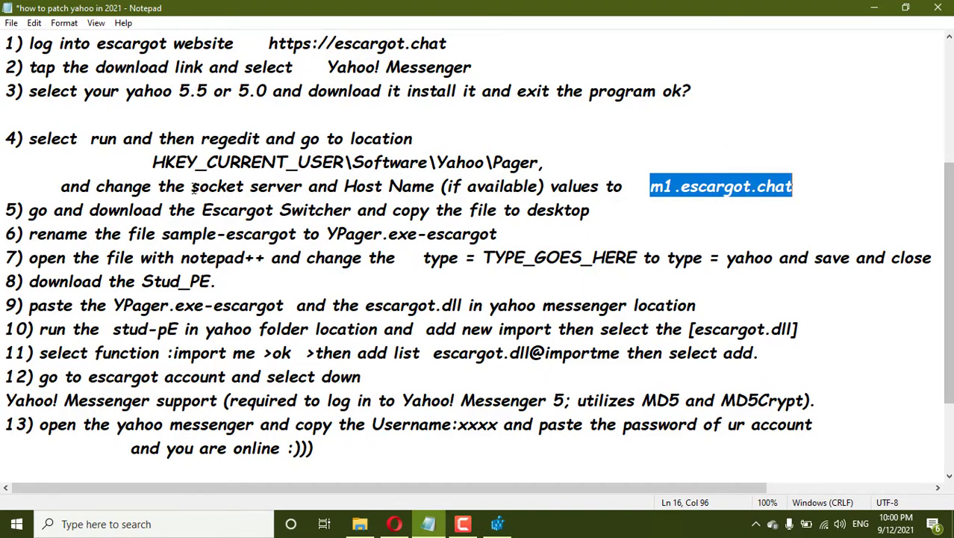
Select the ClientUpdatePage value under the Yahoo key in Registry Editor.
{"action": "left_click_drag", "start_coordinate": [192, 187], "coordinate": [437, 188]}
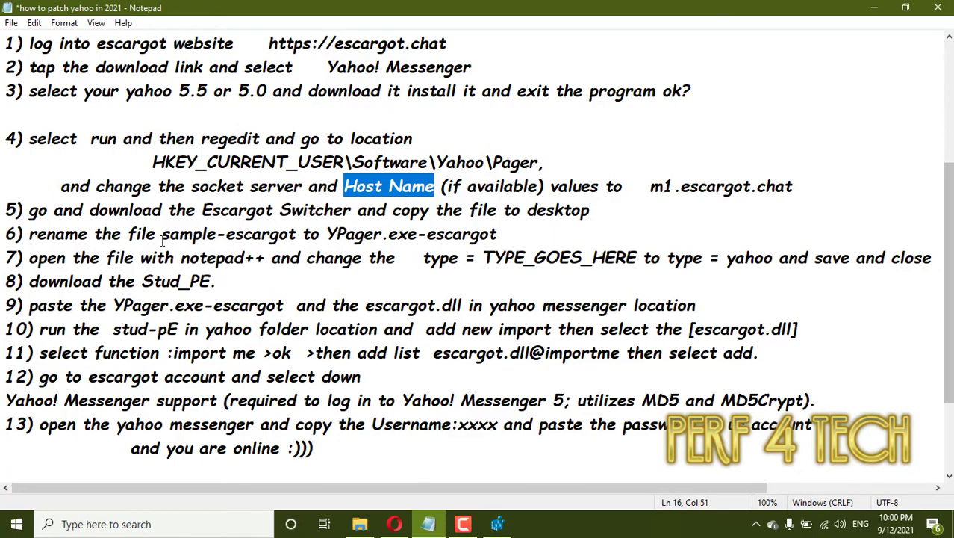
{"action": "left_click", "coordinate": [494, 522]}
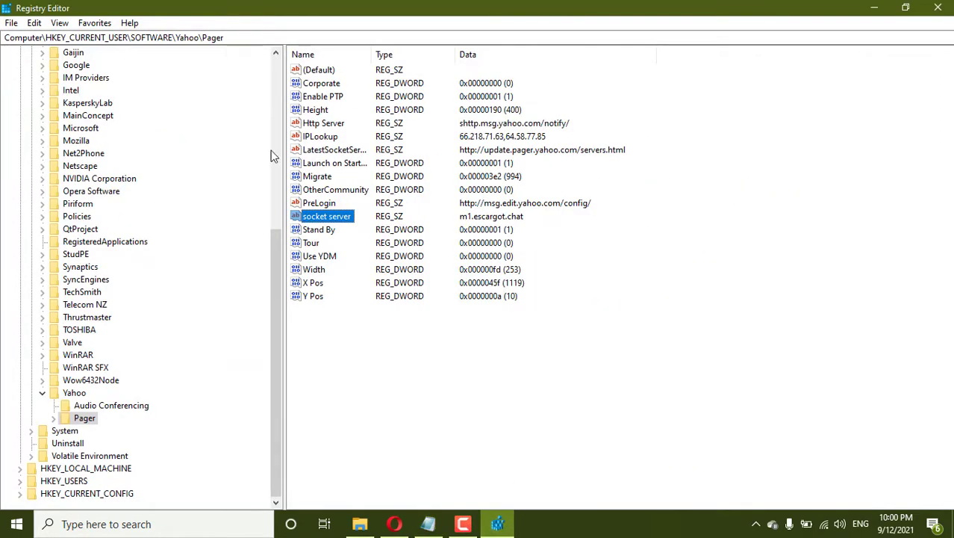
{"action": "left_click", "coordinate": [74, 392]}
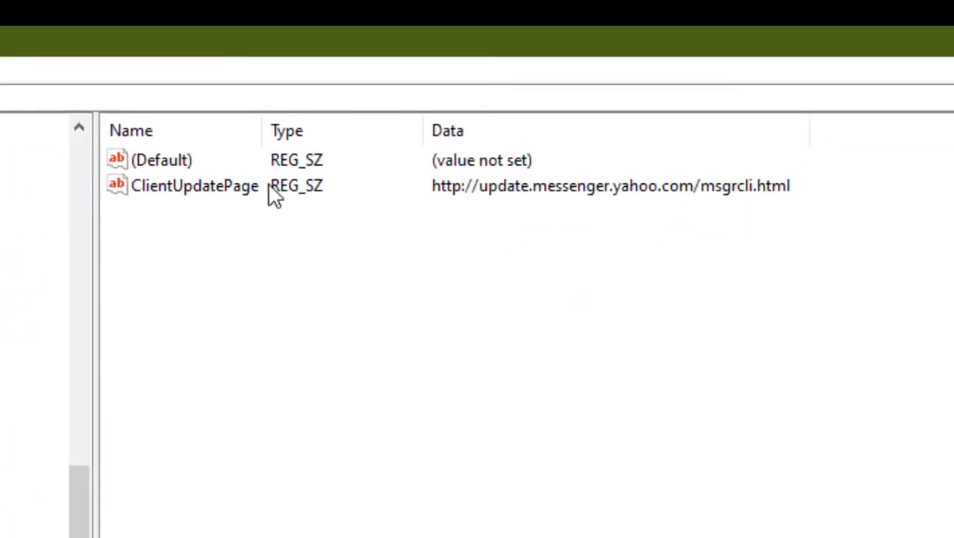
{"action": "left_click", "coordinate": [193, 198]}
Replace ClientUpdatePage data with m1.escargot.chat, confirm, and exit Registry Editor.
{"action": "right_click", "coordinate": [197, 182]}
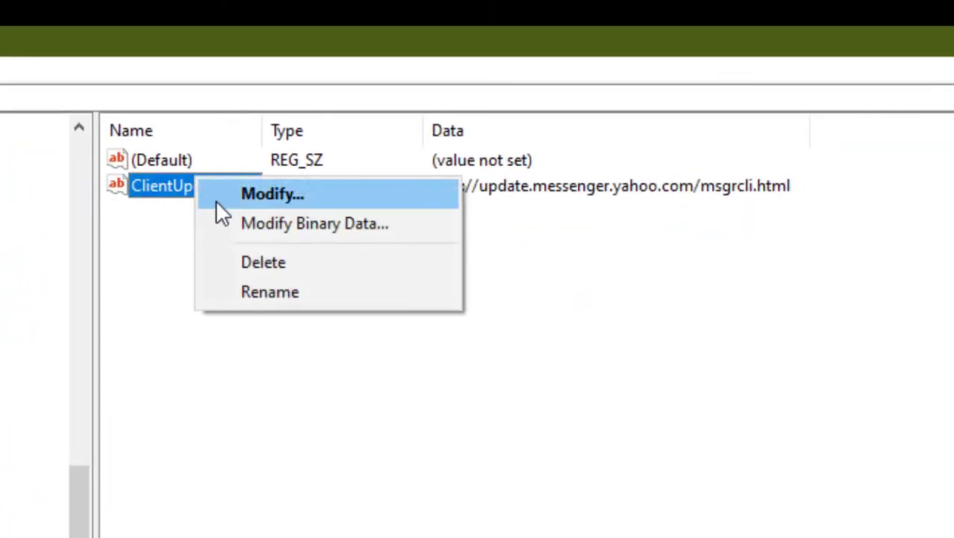
{"action": "left_click", "coordinate": [224, 192]}
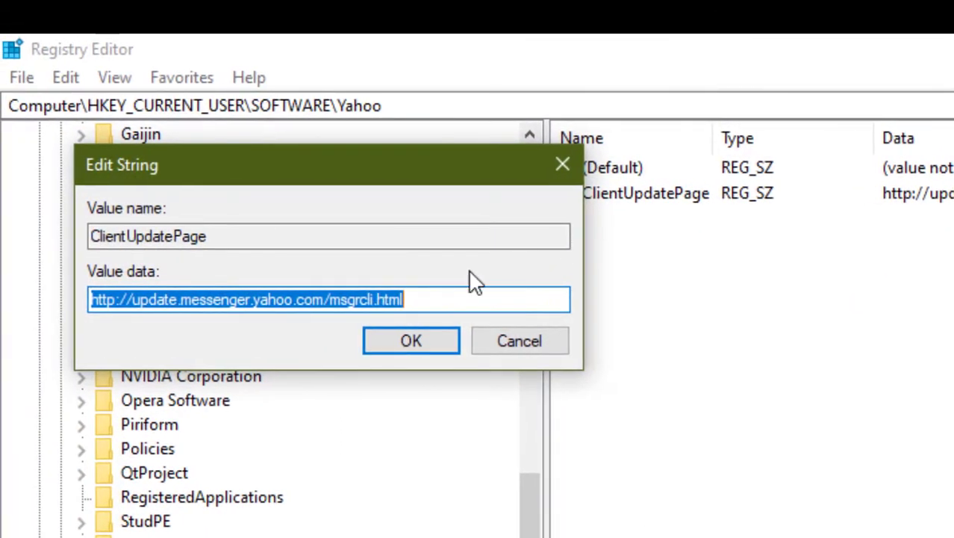
{"action": "key", "text": "BackSpace"}
{"action": "key", "text": "ctrl+v"}
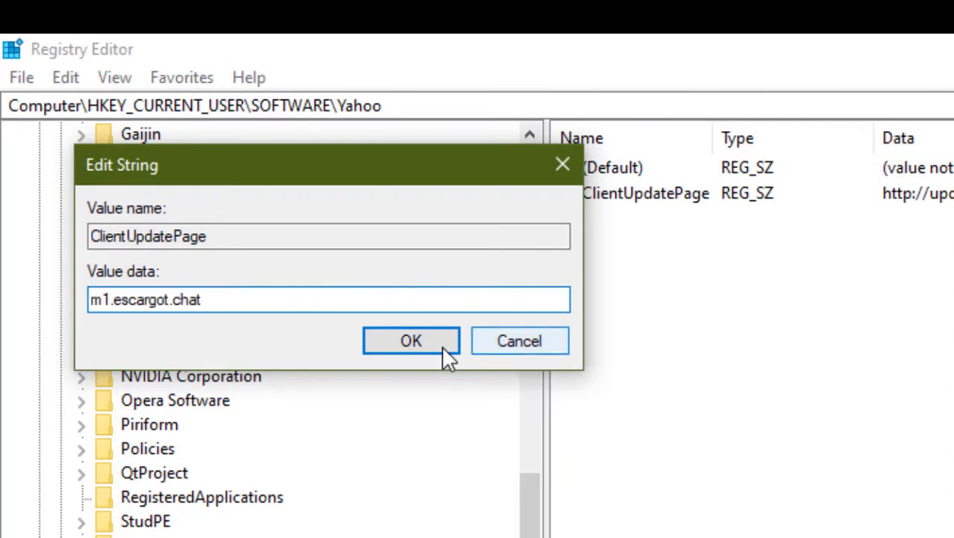
{"action": "left_click", "coordinate": [421, 342]}
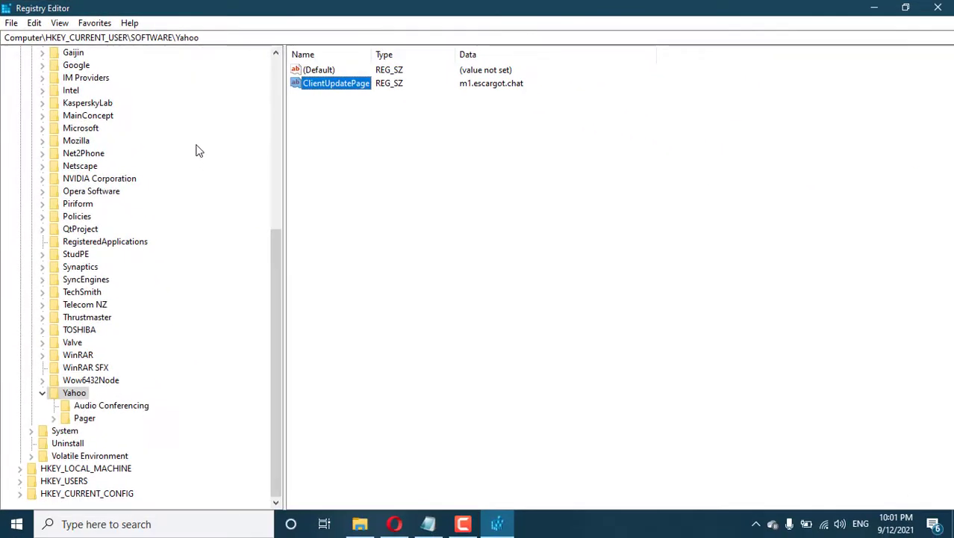
{"action": "left_click", "coordinate": [12, 22]}
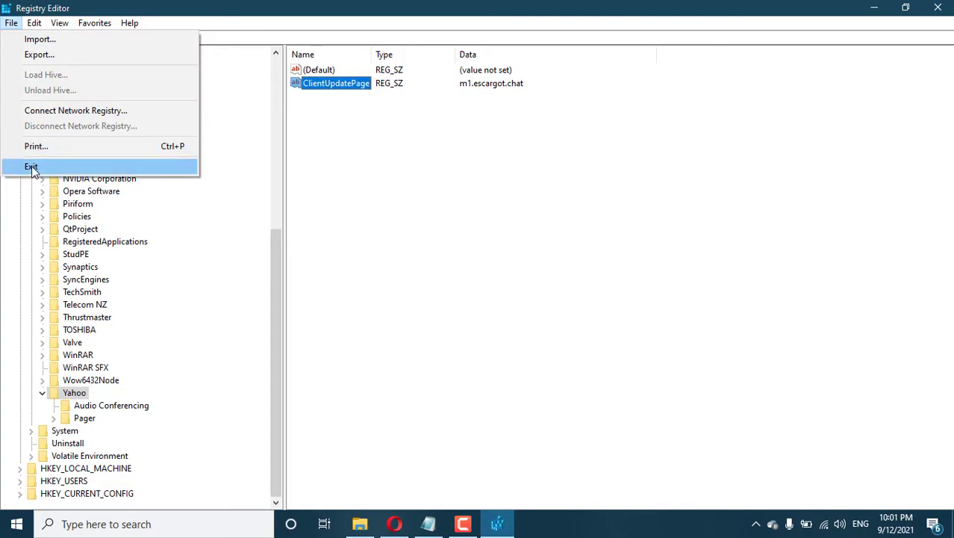
{"action": "left_click", "coordinate": [30, 165]}
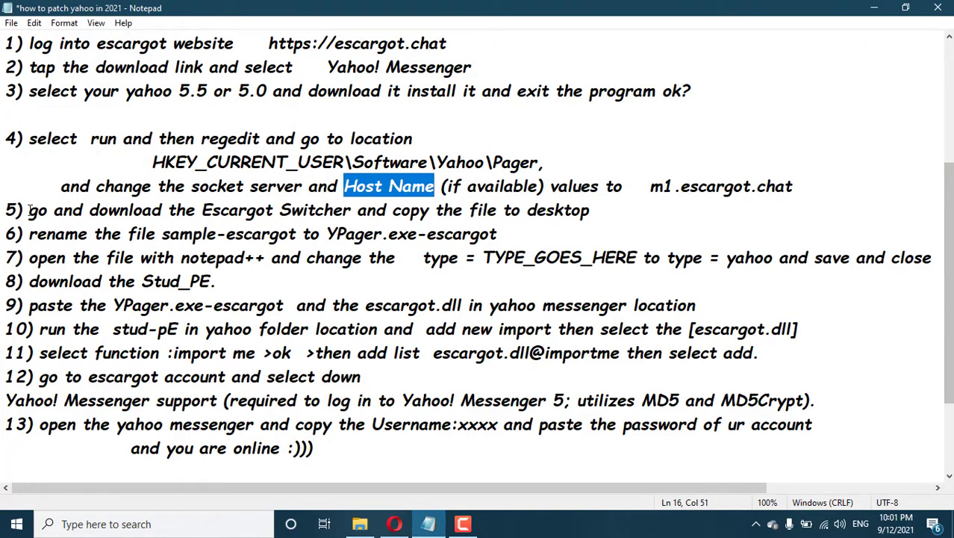
In Opera, go from the Y!M 5.5 patching instructions to the Escargot Switcher page.
{"action": "left_click_drag", "start_coordinate": [28, 212], "coordinate": [587, 211]}
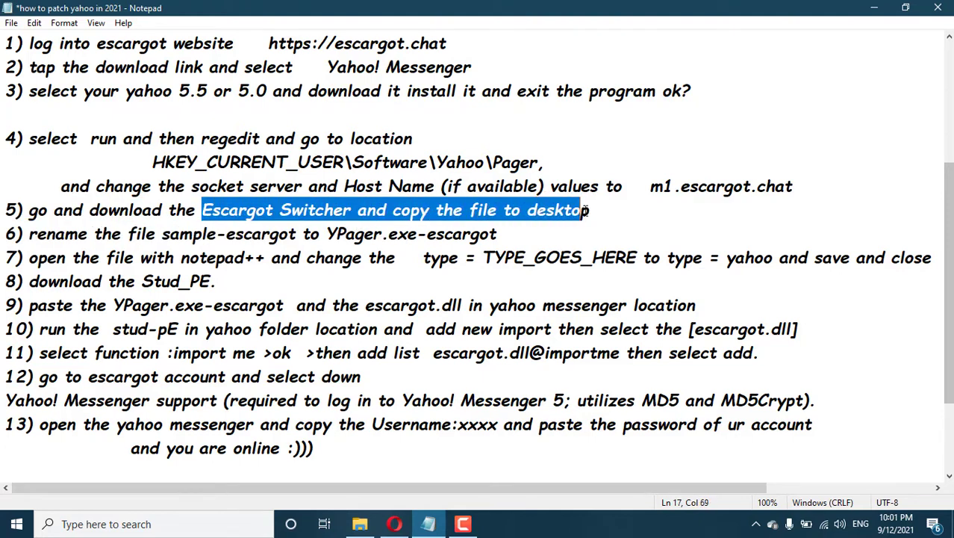
{"action": "left_click", "coordinate": [394, 524]}
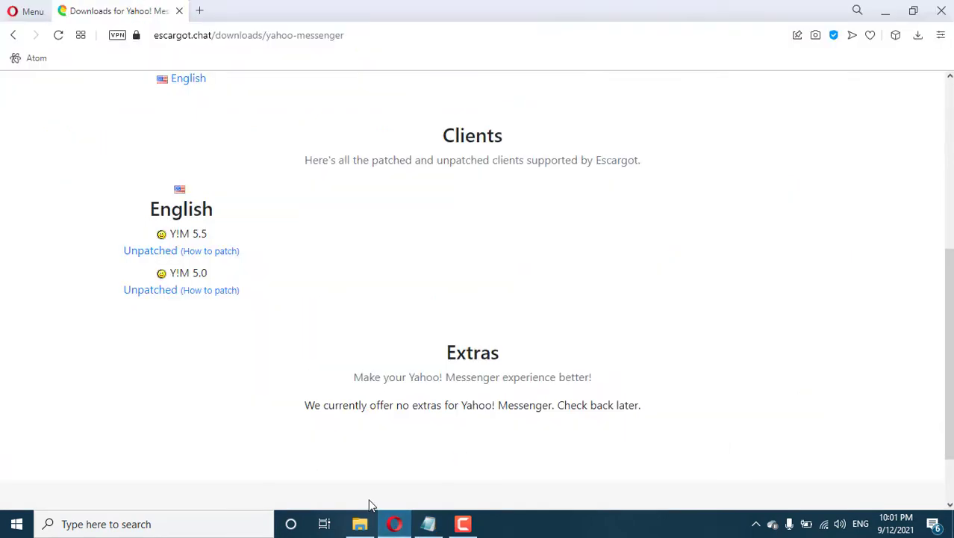
{"action": "left_click", "coordinate": [214, 252]}
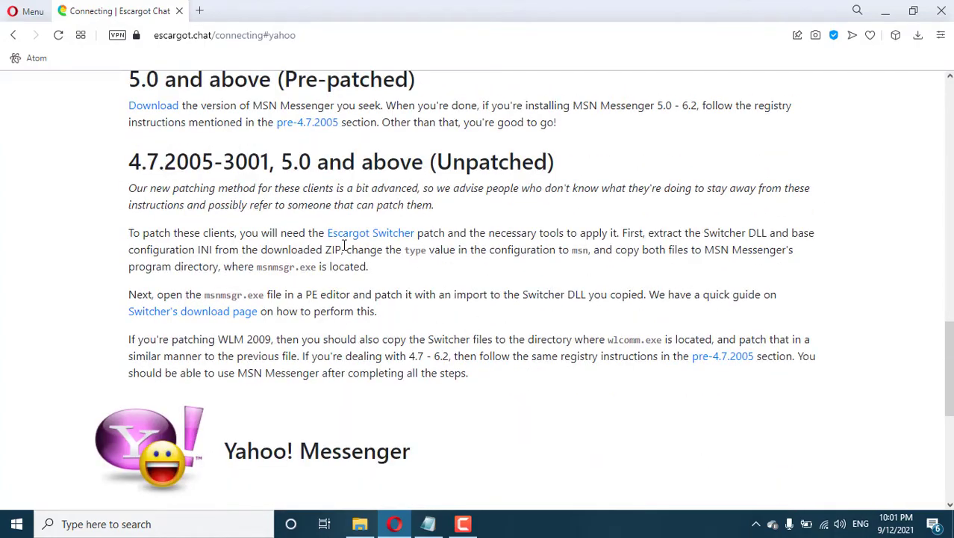
{"action": "left_click", "coordinate": [358, 234]}
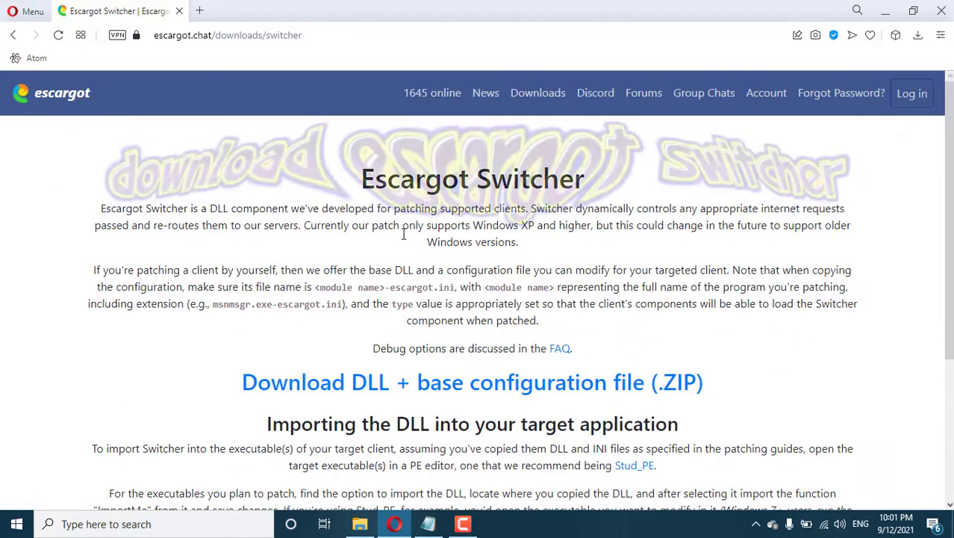
{"action": "scroll", "coordinate": [556, 329], "scroll_direction": "down", "scroll_amount": 1}
Download the DLL + base configuration ZIP and open escargot-switcher.zip.
{"action": "left_click", "coordinate": [575, 312]}
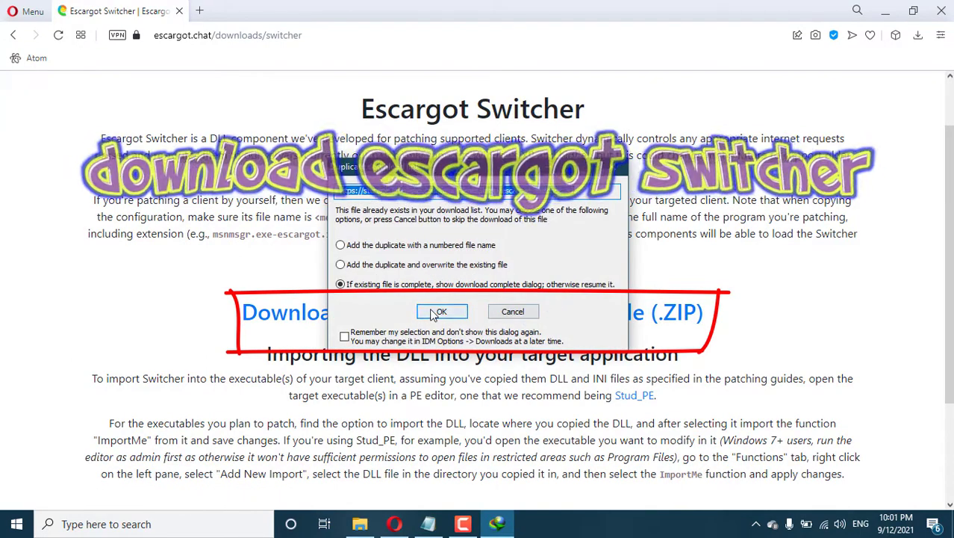
{"action": "left_click", "coordinate": [370, 312]}
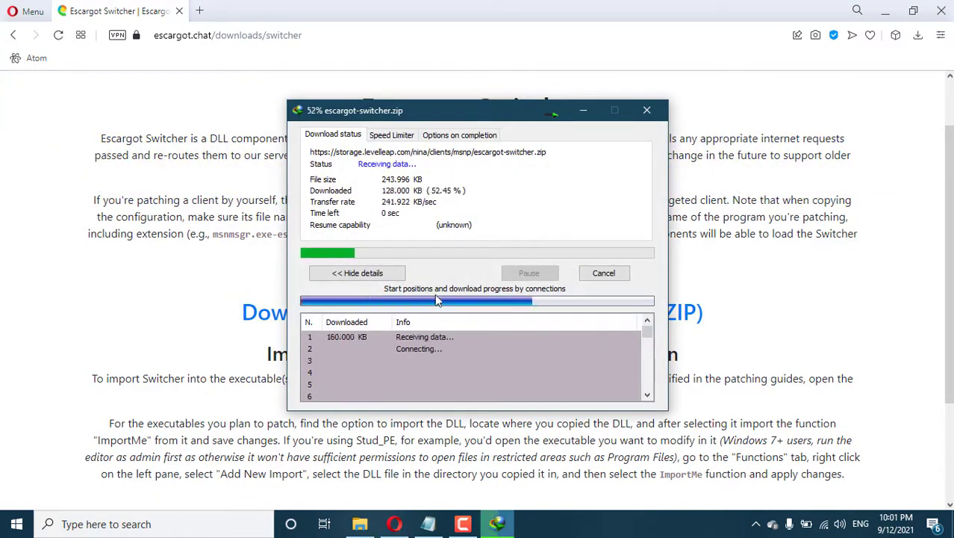
{"action": "left_click", "coordinate": [376, 311]}
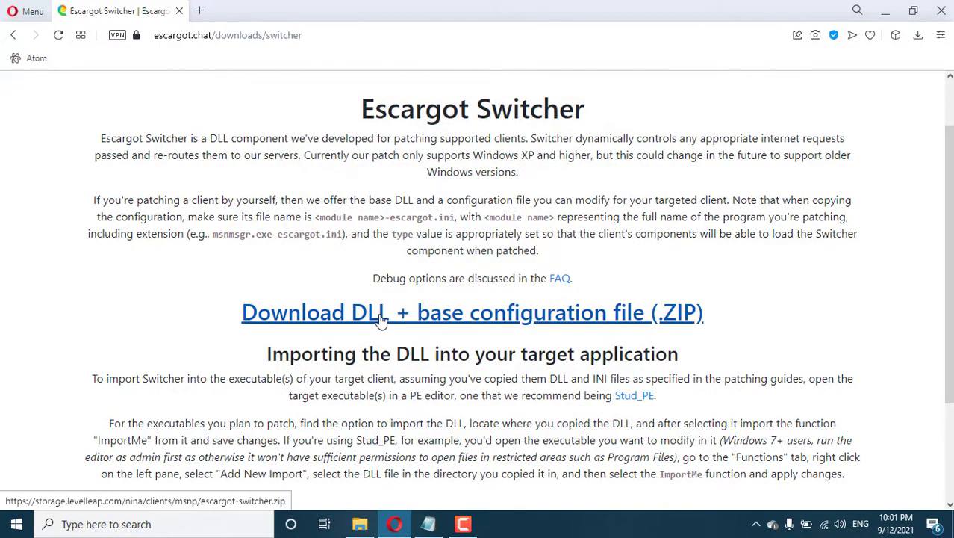
Clear the other windows and drag the escargot-switcher folder from WinRAR onto the desktop.
{"action": "left_click", "coordinate": [887, 12]}
{"action": "left_click", "coordinate": [871, 9]}
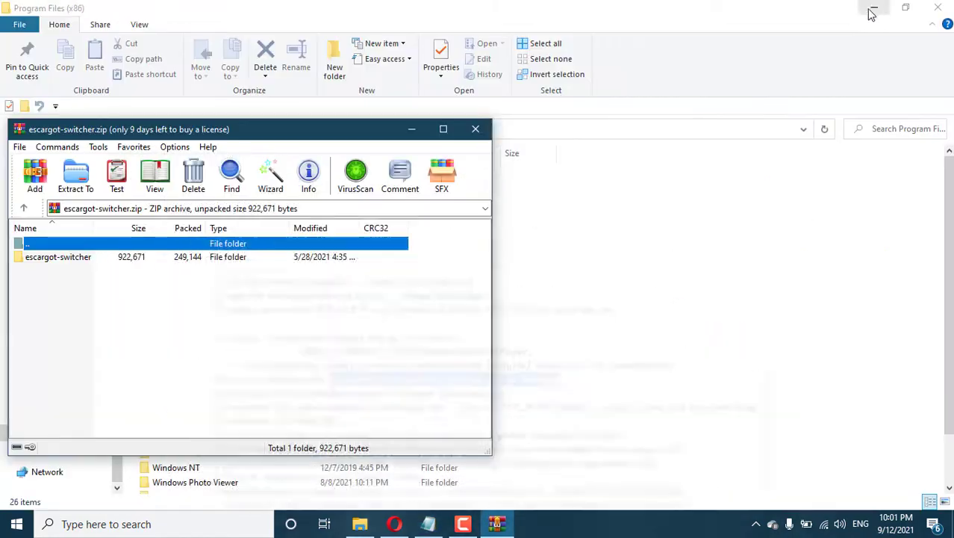
{"action": "left_click", "coordinate": [867, 13]}
{"action": "left_click_drag", "start_coordinate": [318, 130], "coordinate": [764, 104]}
{"action": "left_click_drag", "start_coordinate": [515, 228], "coordinate": [303, 394]}
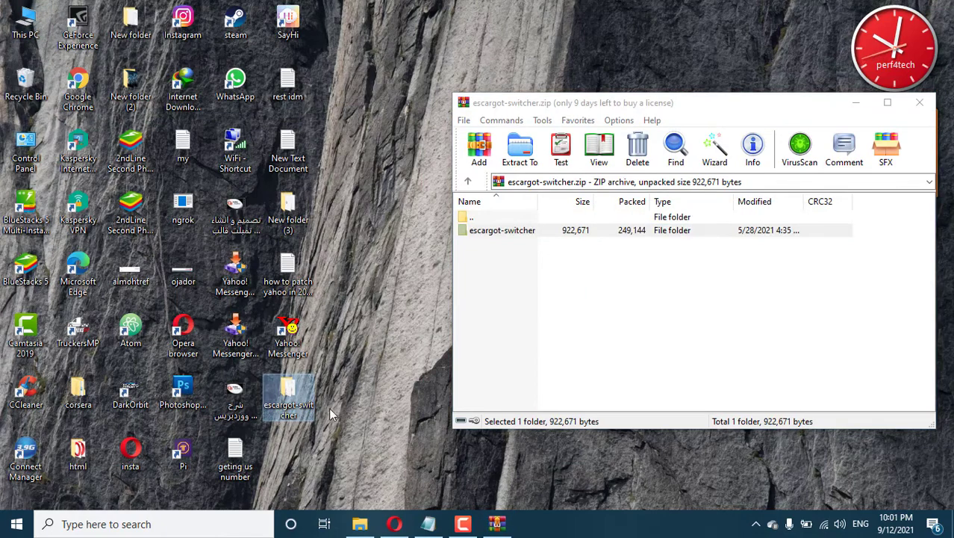
{"action": "left_click", "coordinate": [429, 525]}
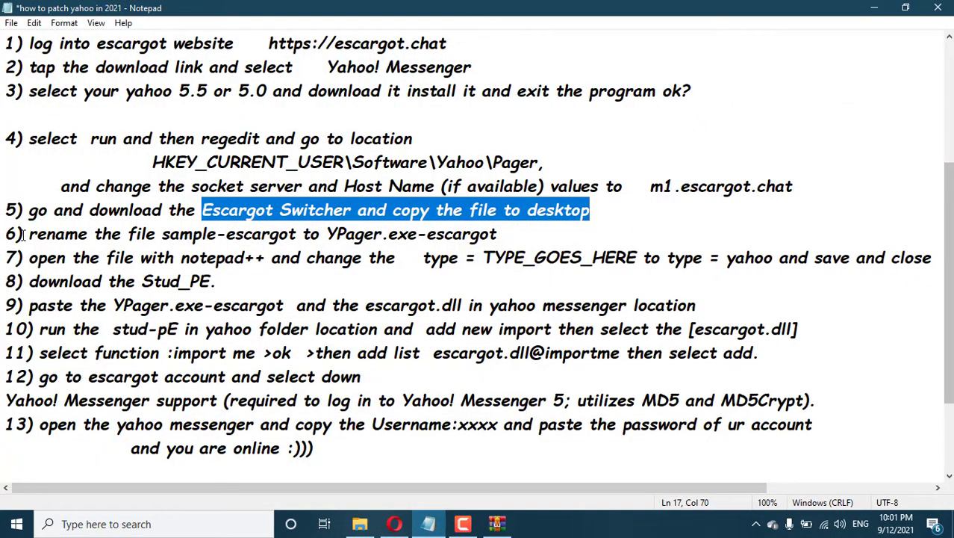
Copy the name YPager.exe-escargot from the patching notes.
{"action": "left_click_drag", "start_coordinate": [28, 234], "coordinate": [499, 236]}
{"action": "left_click", "coordinate": [158, 235]}
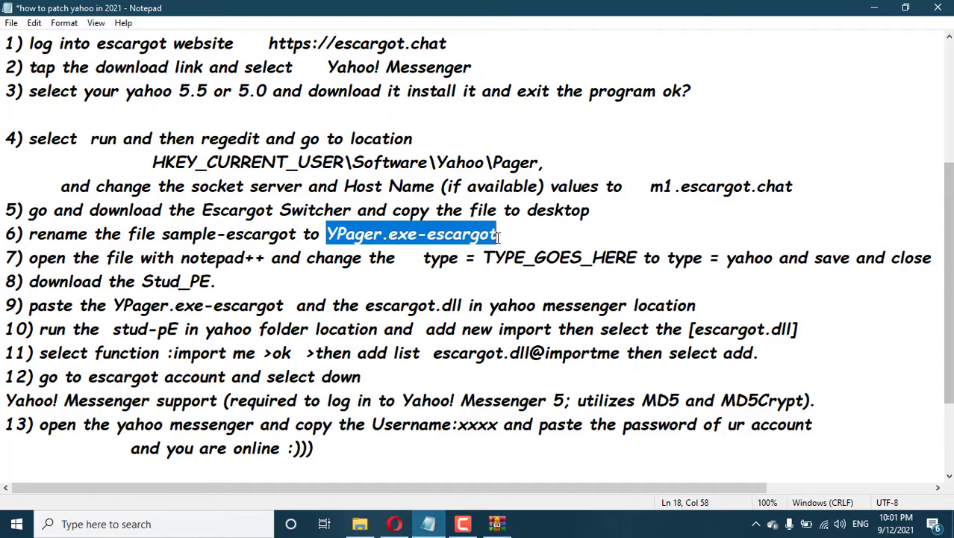
{"action": "right_click", "coordinate": [475, 233]}
{"action": "left_click", "coordinate": [514, 274]}
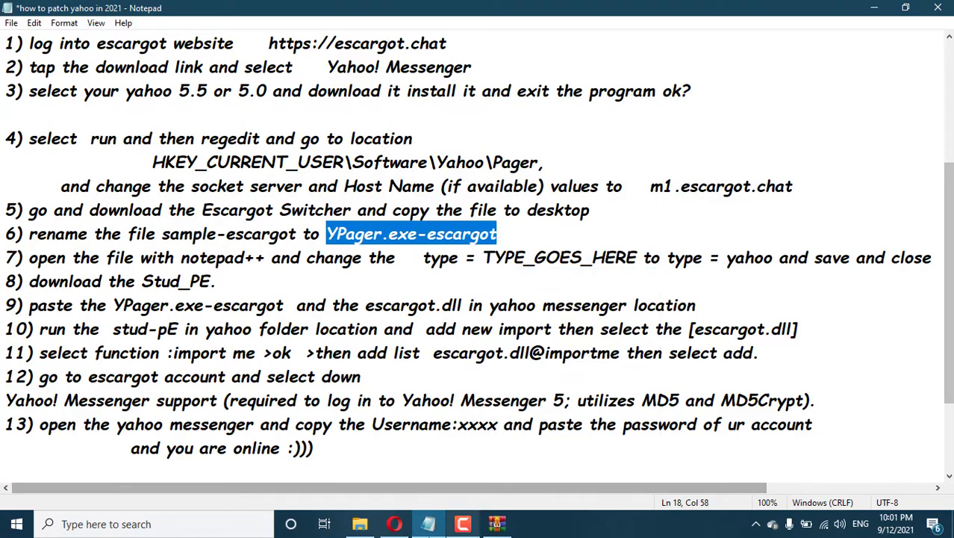
Open the escargot-switcher folder on the desktop and select the sample-escargot file.
{"action": "left_click", "coordinate": [360, 523]}
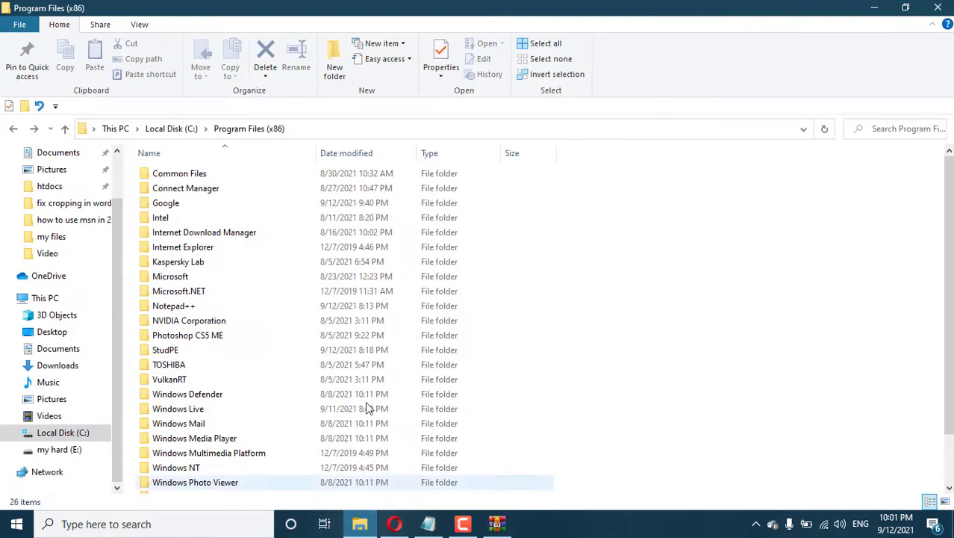
{"action": "left_click", "coordinate": [874, 8]}
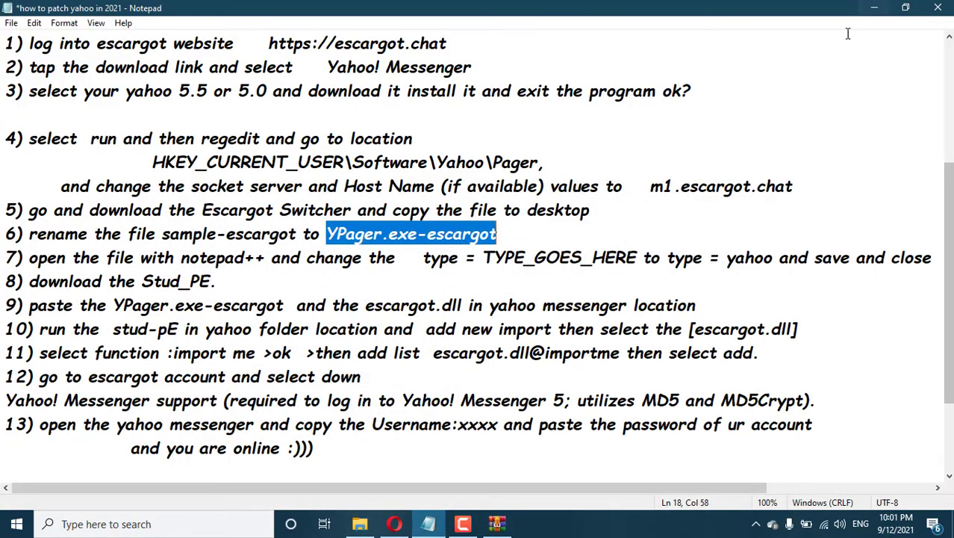
{"action": "left_click", "coordinate": [876, 7]}
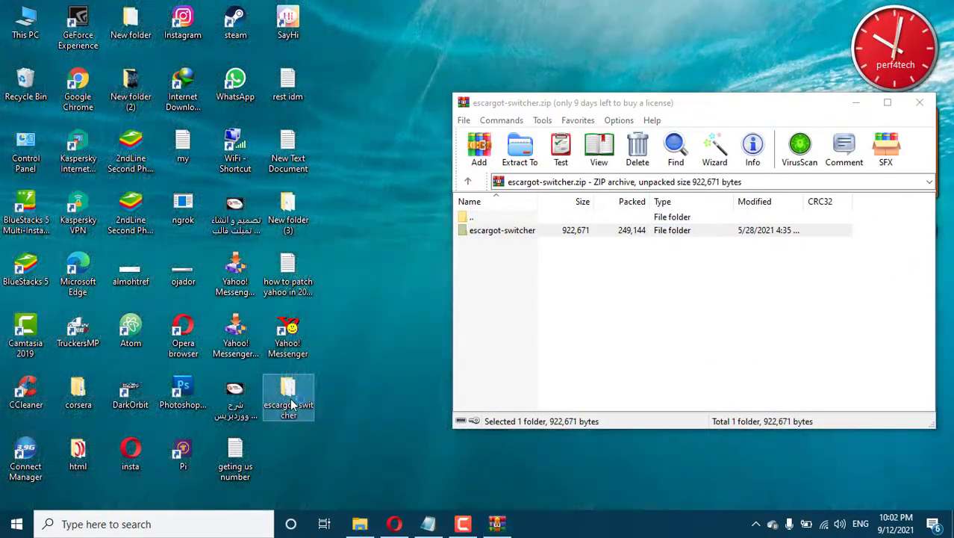
{"action": "left_click", "coordinate": [561, 299]}
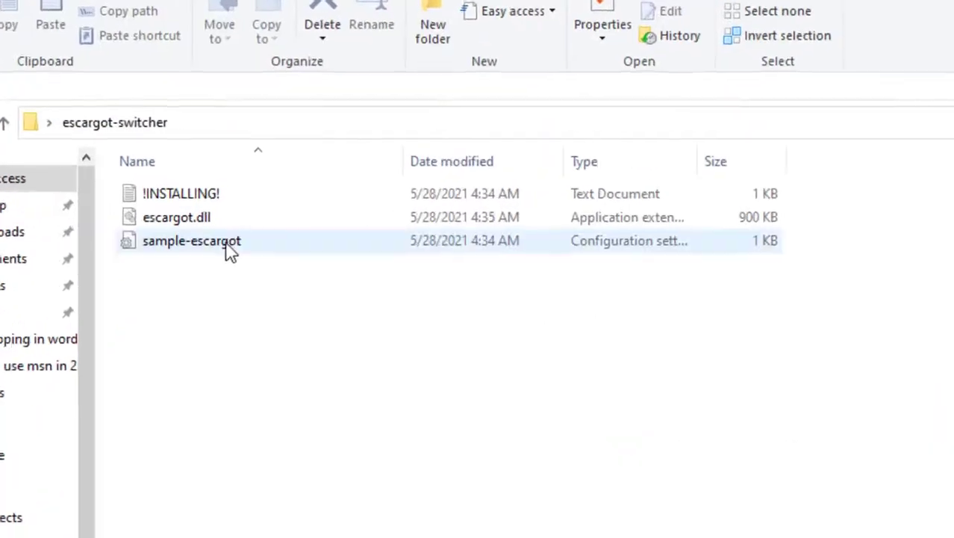
{"action": "left_click", "coordinate": [187, 211]}
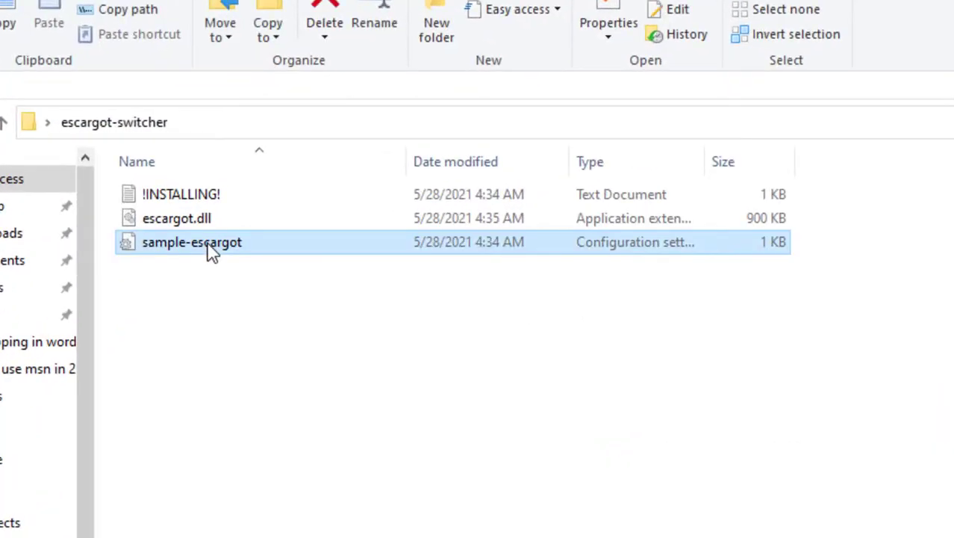
Rename sample-escargot to YPager.exe-escargot, then bring the notes back.
{"action": "left_click", "coordinate": [211, 248]}
{"action": "key", "text": "BackSpace"}
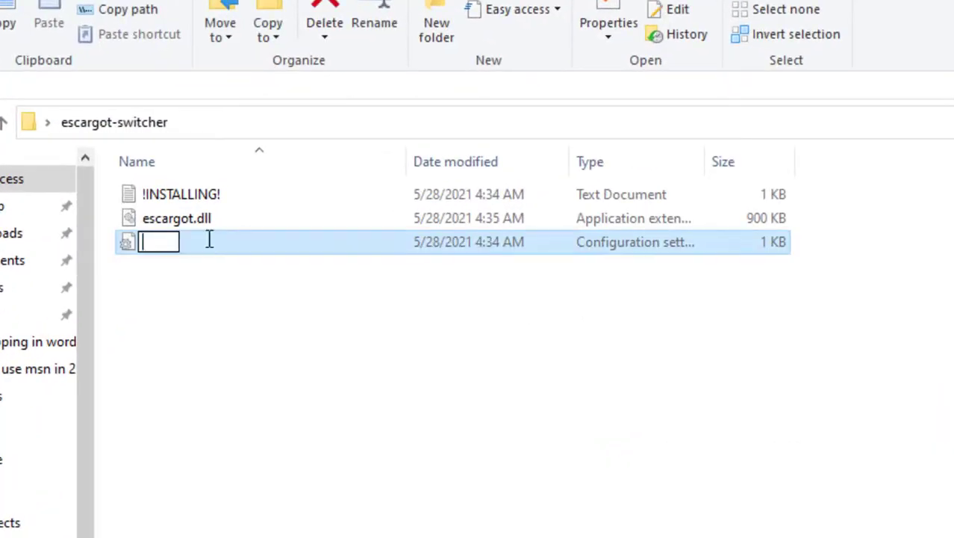
{"action": "key", "text": "ctrl+v"}
{"action": "left_click", "coordinate": [259, 303]}
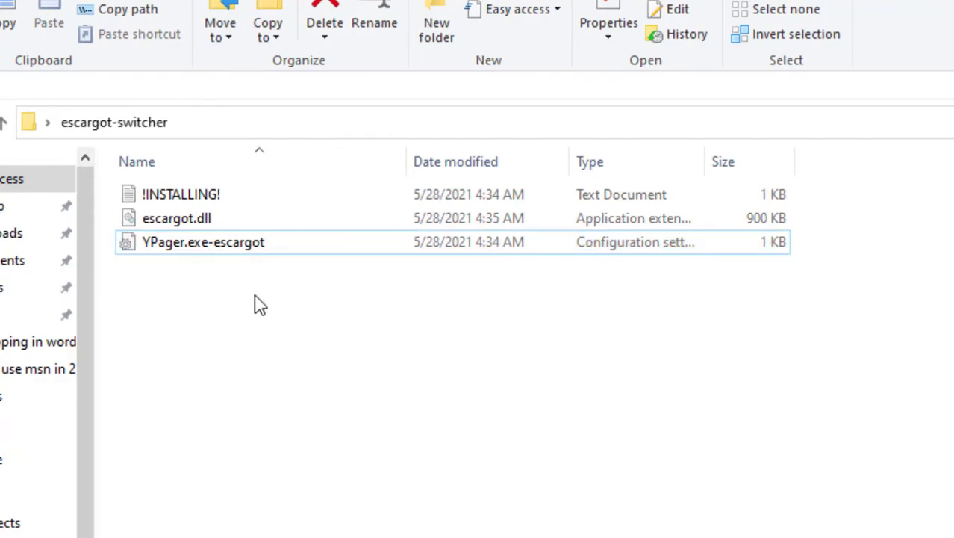
{"action": "left_click", "coordinate": [445, 533]}
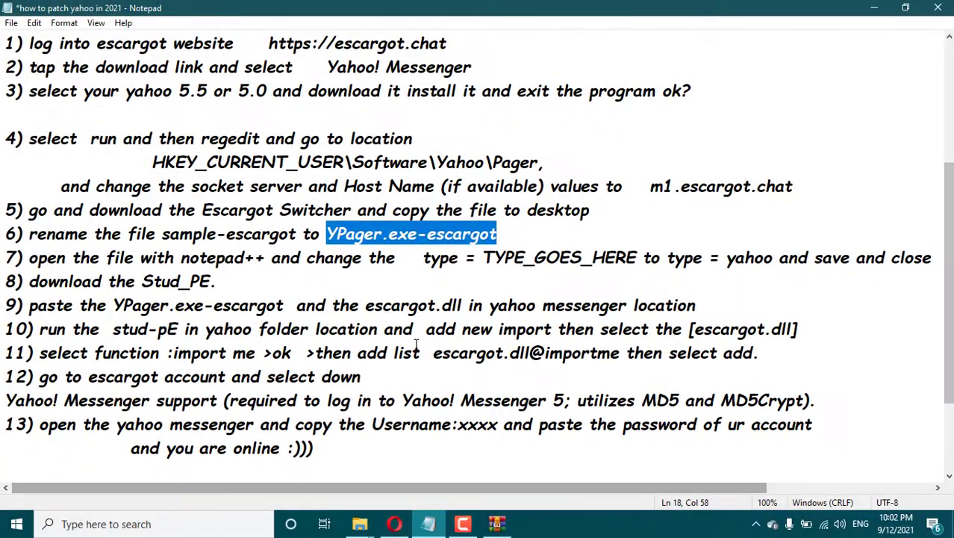
Read step 7 (edit with Notepad++, type = yahoo), then return to the escargot-switcher folder.
{"action": "left_click_drag", "start_coordinate": [33, 257], "coordinate": [259, 257]}
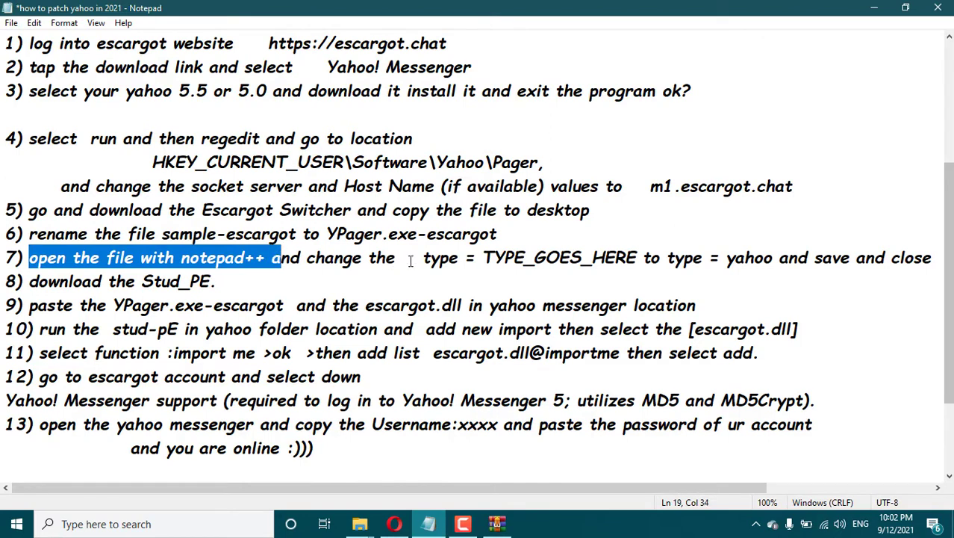
{"action": "left_click_drag", "start_coordinate": [426, 259], "coordinate": [923, 270]}
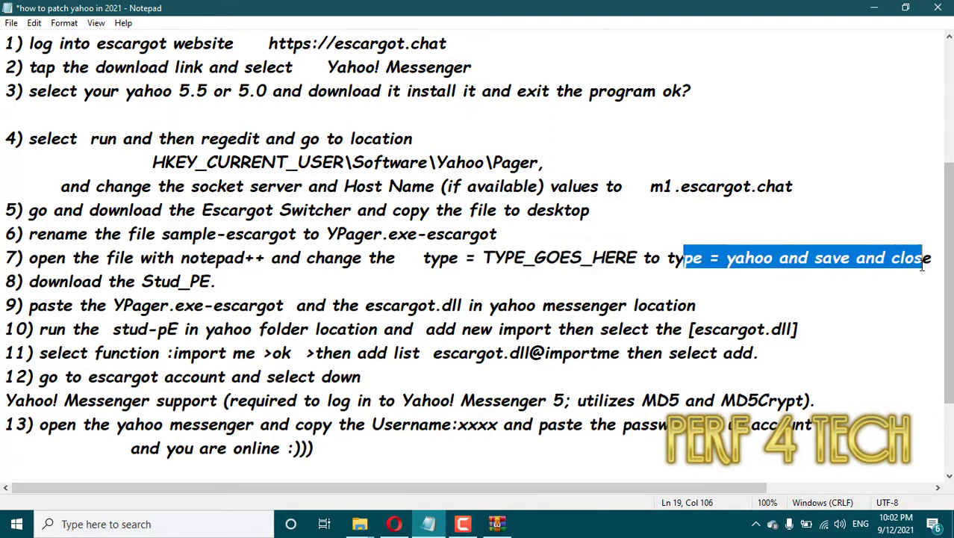
{"action": "left_click", "coordinate": [909, 268]}
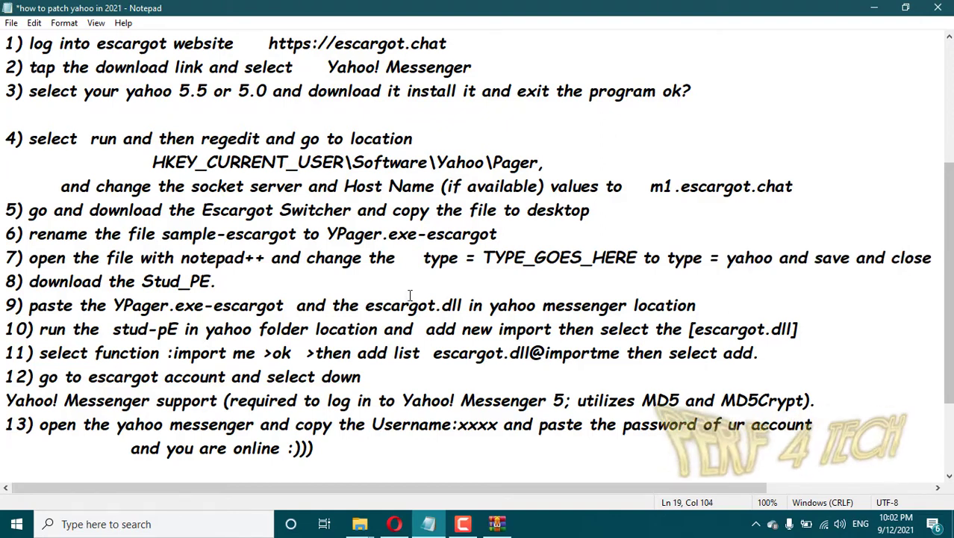
{"action": "left_click", "coordinate": [360, 524]}
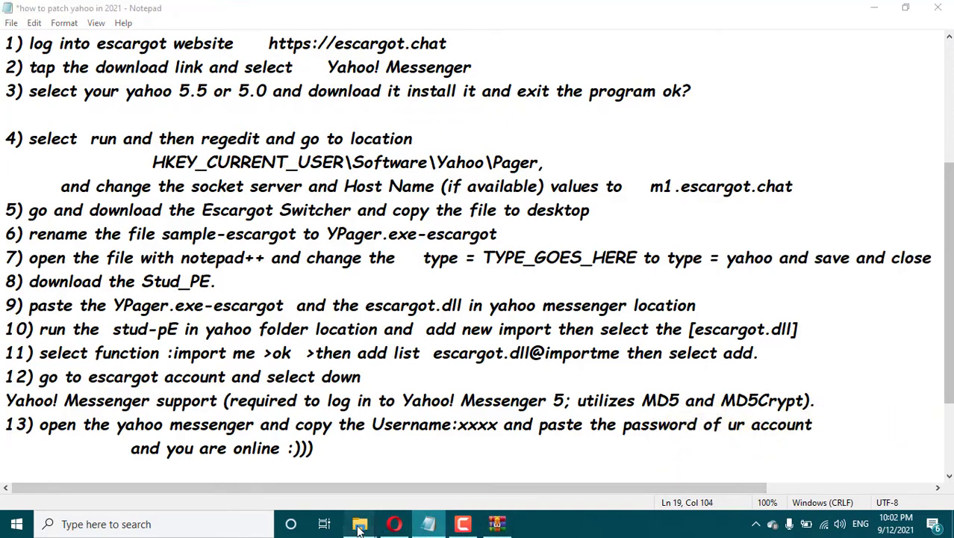
{"action": "left_click", "coordinate": [435, 470]}
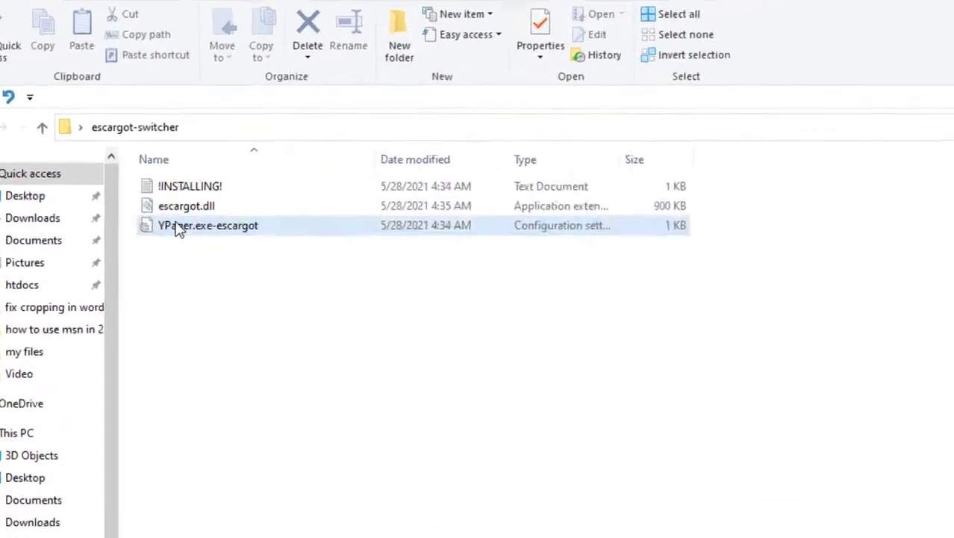
Open YPager.exe-escargot in Notepad++ and replace TYPE_GOES_HERE with yahoo.
{"action": "right_click", "coordinate": [167, 205]}
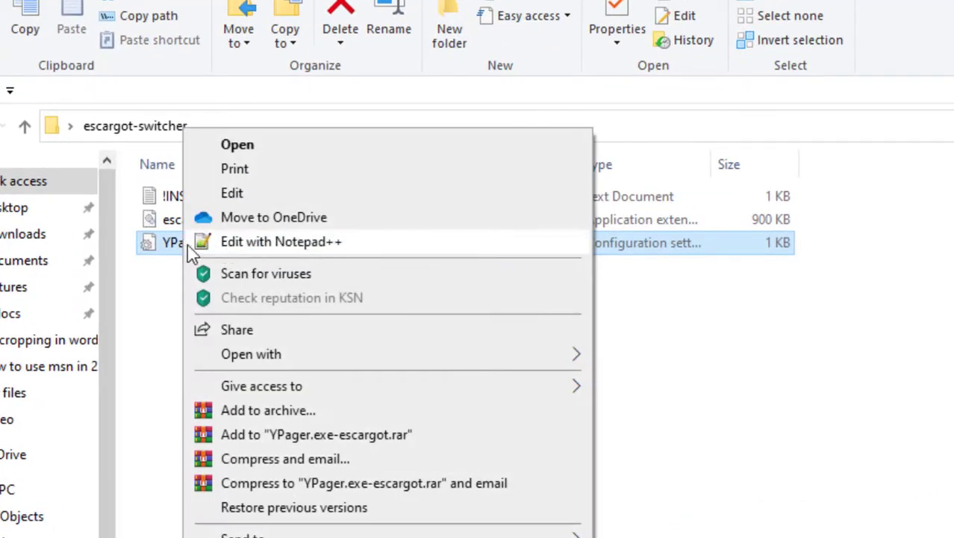
{"action": "left_click", "coordinate": [257, 243]}
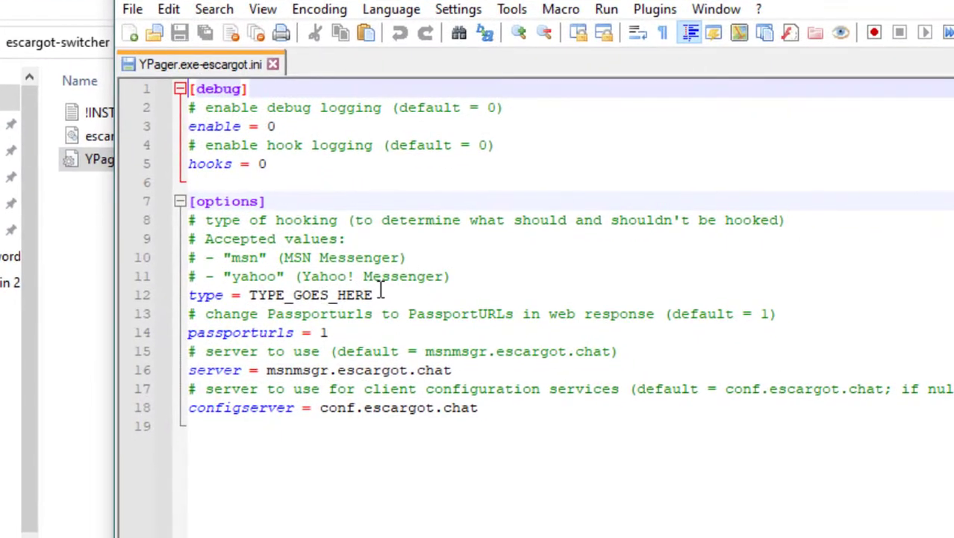
{"action": "left_click_drag", "start_coordinate": [381, 293], "coordinate": [273, 295]}
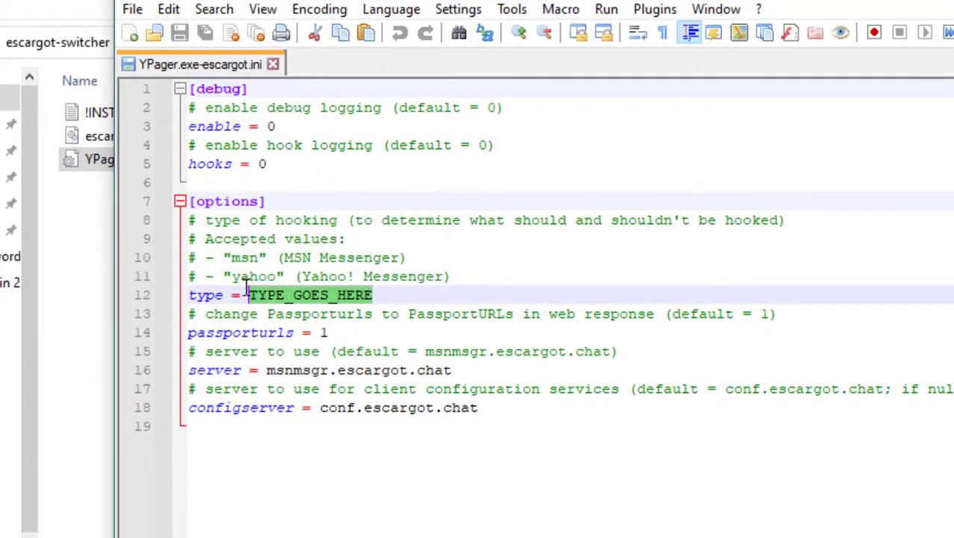
{"action": "type", "text": "yahoo"}
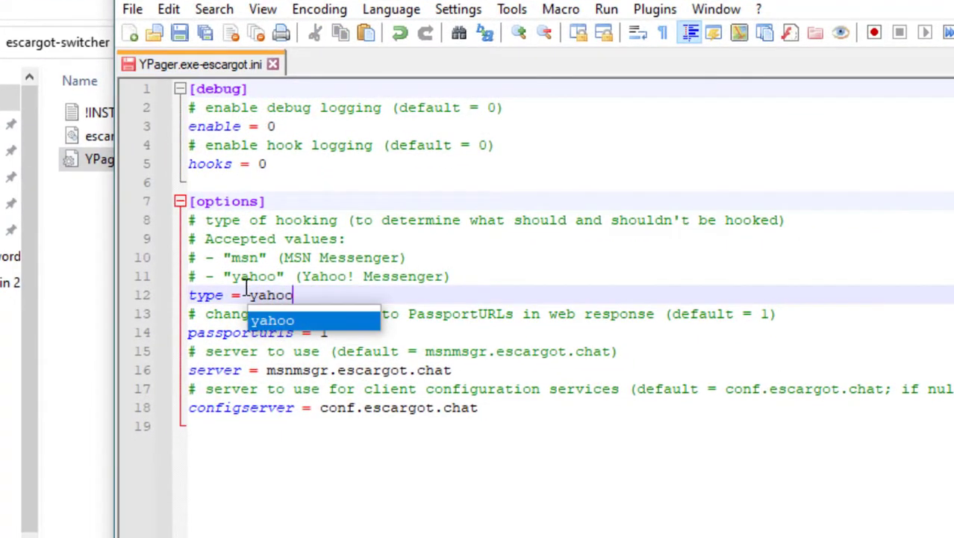
{"action": "left_click", "coordinate": [366, 427]}
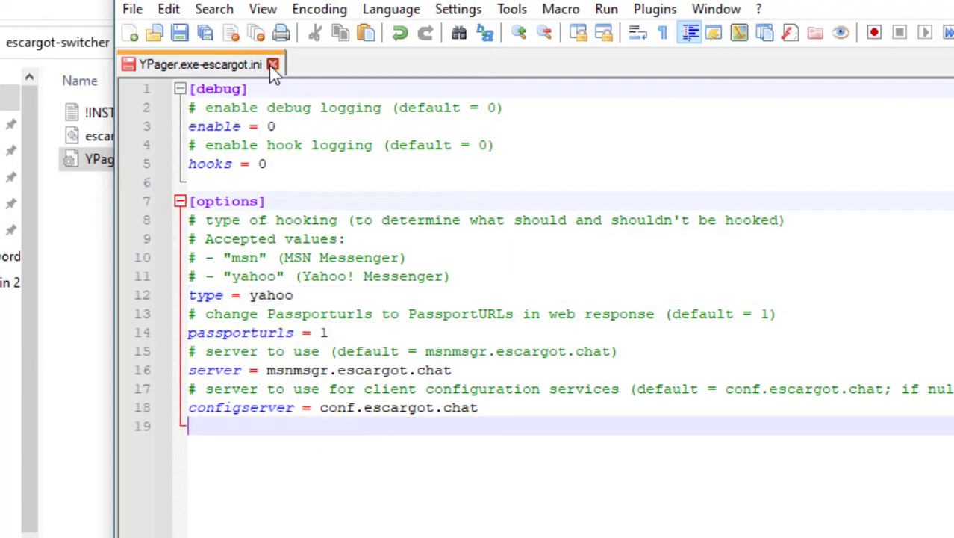
Save and close the ini file, quit Notepad++, and read step 8 about Stud_PE.
{"action": "left_click", "coordinate": [273, 65]}
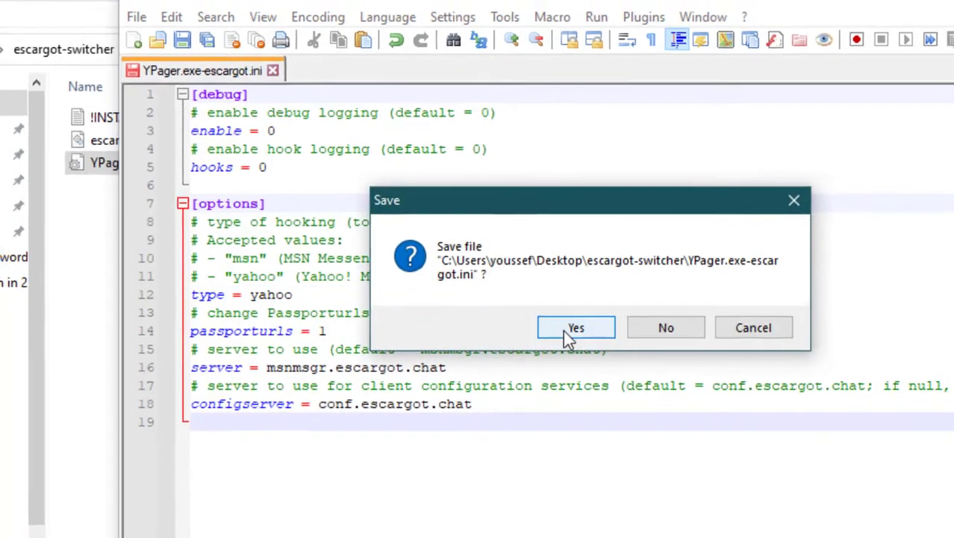
{"action": "left_click", "coordinate": [574, 329]}
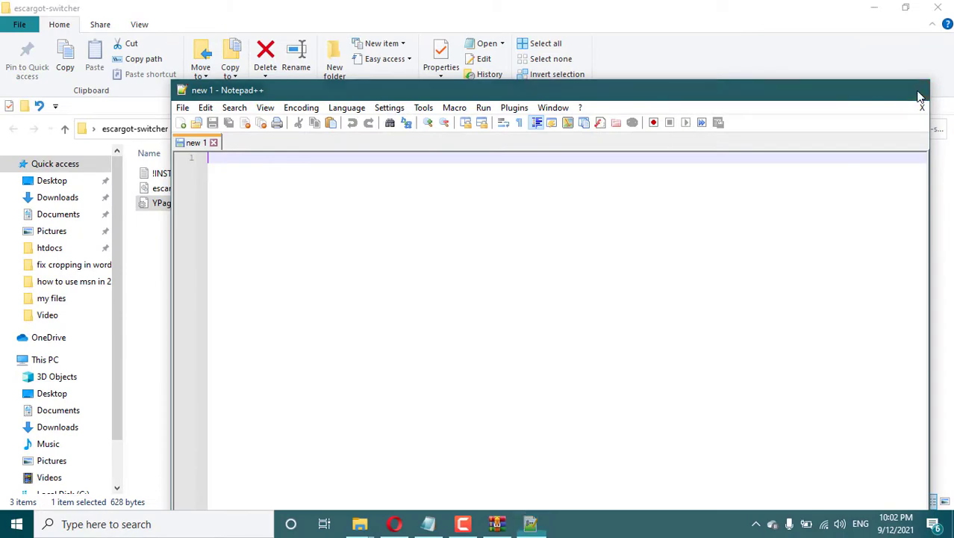
{"action": "left_click", "coordinate": [919, 92]}
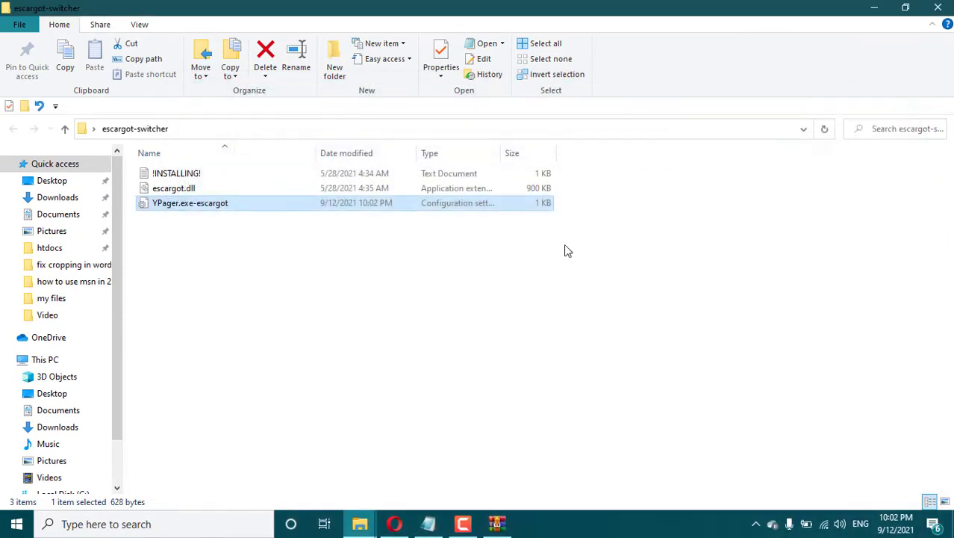
{"action": "left_click", "coordinate": [430, 528]}
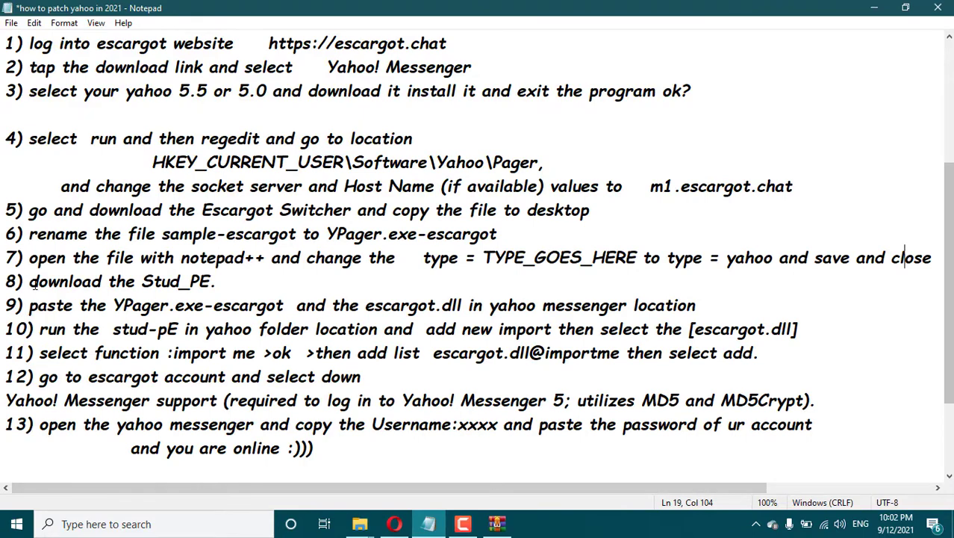
{"action": "left_click_drag", "start_coordinate": [35, 278], "coordinate": [203, 282]}
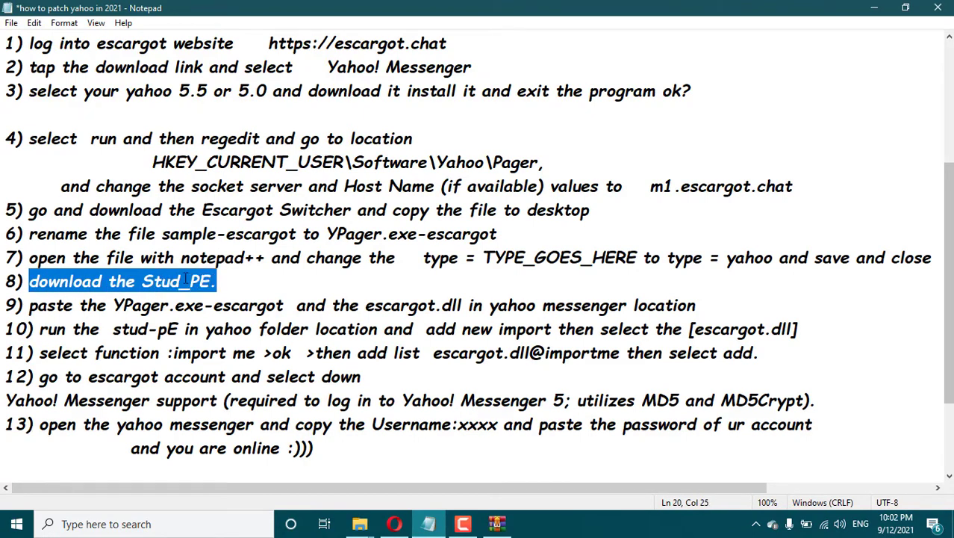
Download the Stud_PE 2.6.1.0 zip from the CGSoftLabs panel and open Stud_PE.zip.
{"action": "left_click", "coordinate": [394, 523]}
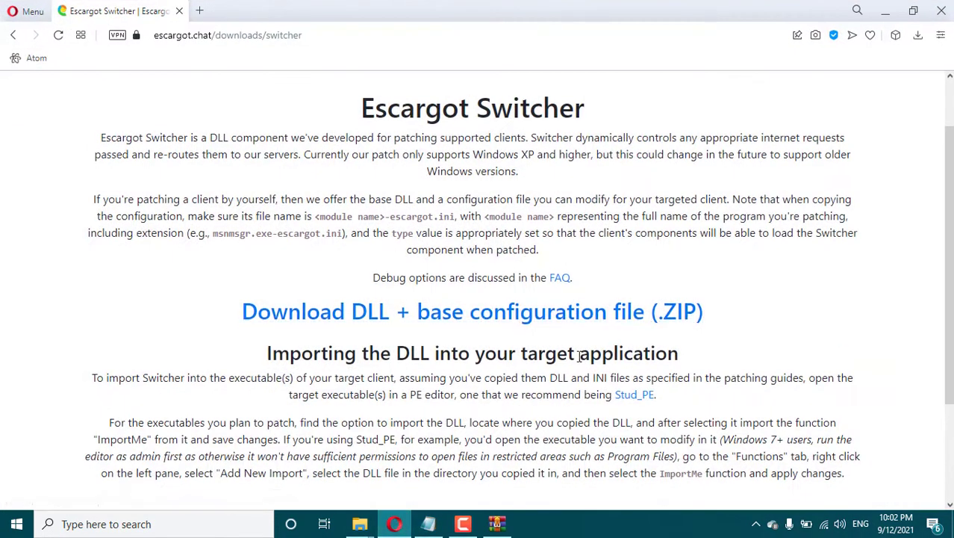
{"action": "scroll", "coordinate": [579, 356], "scroll_direction": "down", "scroll_amount": 1}
{"action": "left_click", "coordinate": [635, 326]}
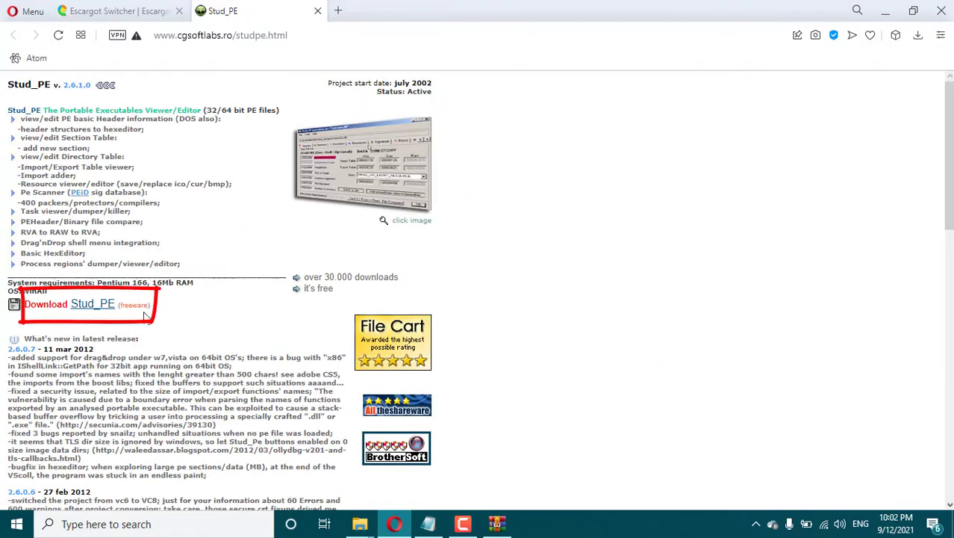
{"action": "left_click", "coordinate": [76, 305]}
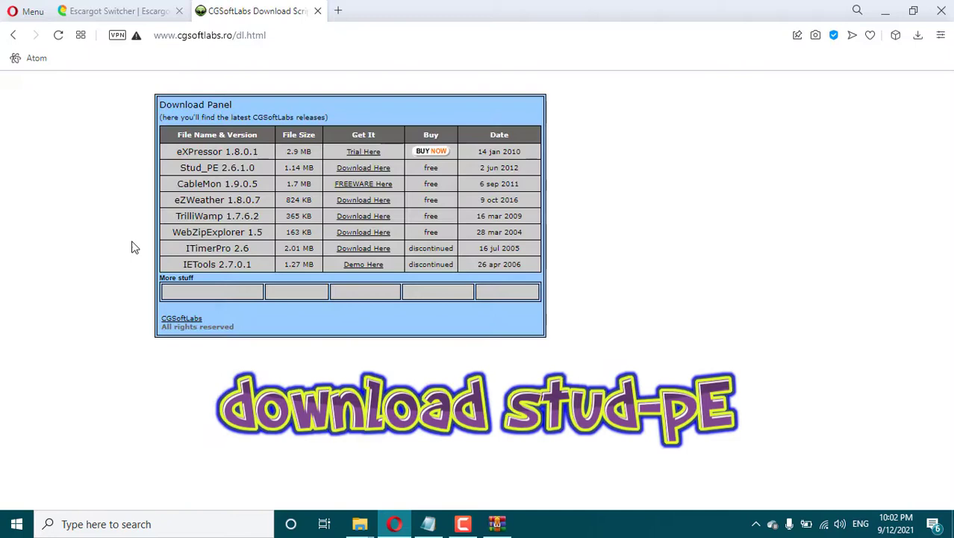
{"action": "left_click", "coordinate": [381, 174]}
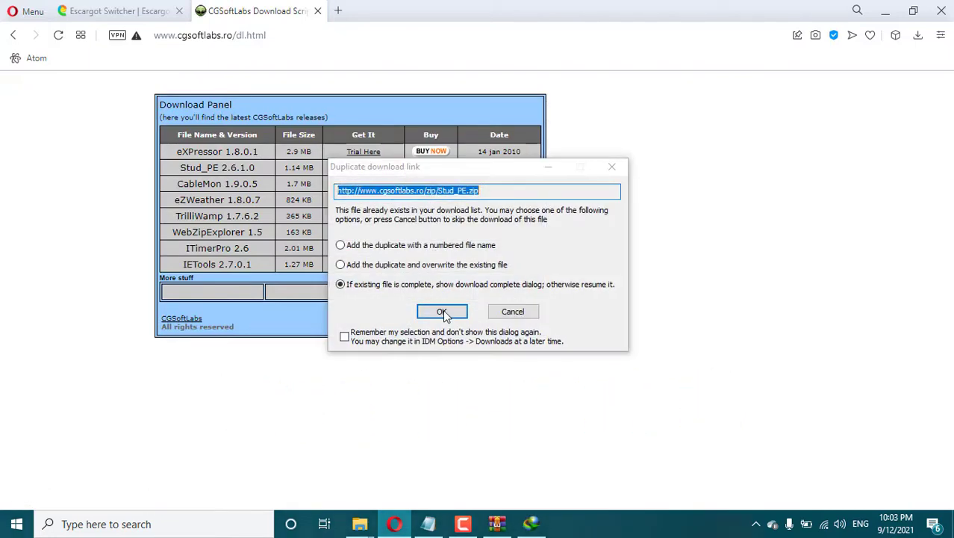
{"action": "left_click", "coordinate": [443, 312]}
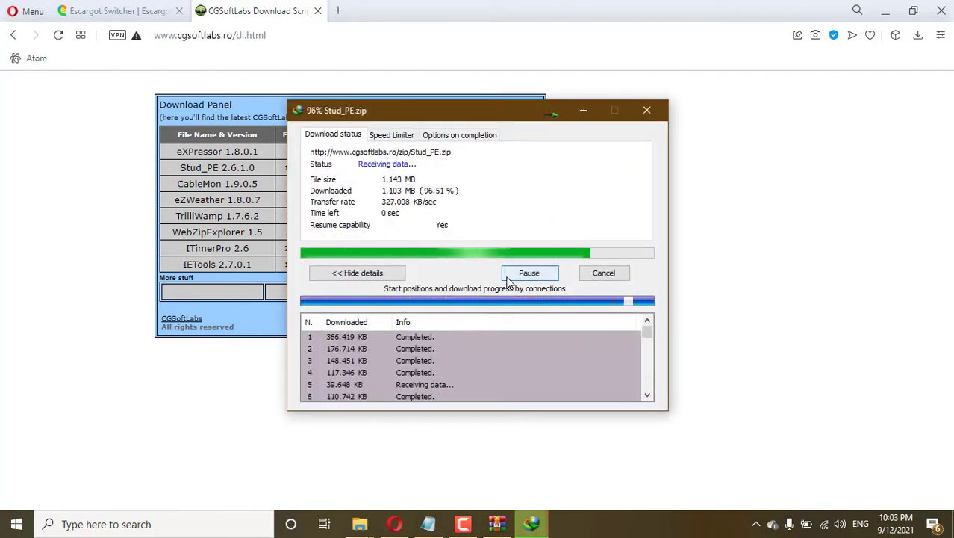
{"action": "left_click", "coordinate": [357, 306]}
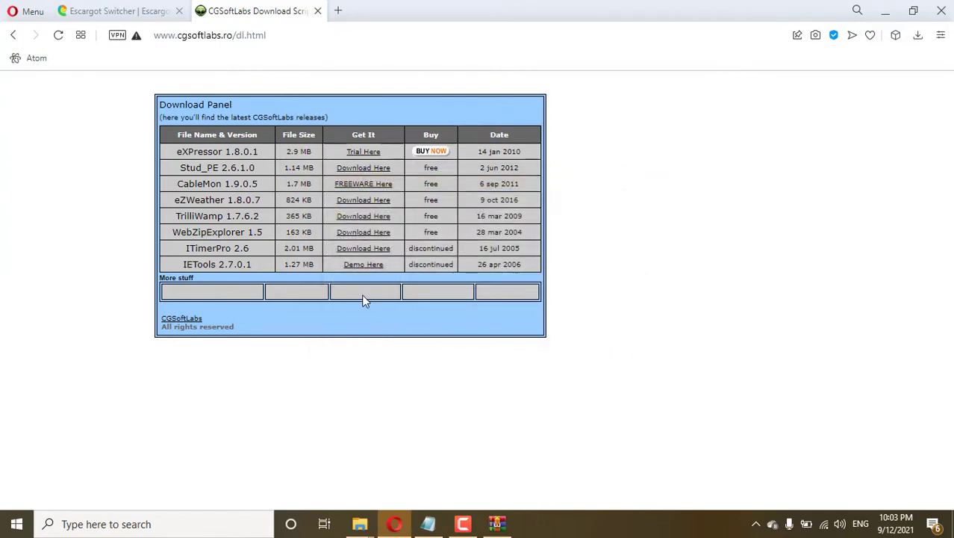
Install Stud_PE from the setup.exe in Stud_PE.zip, accepting the default options and shortcuts folder.
{"action": "double_click", "coordinate": [41, 258]}
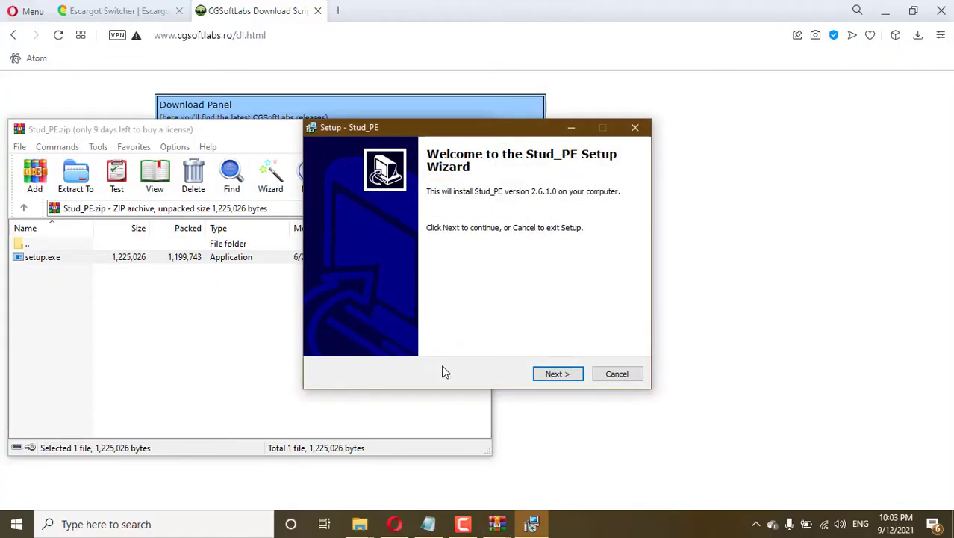
{"action": "left_click", "coordinate": [566, 377]}
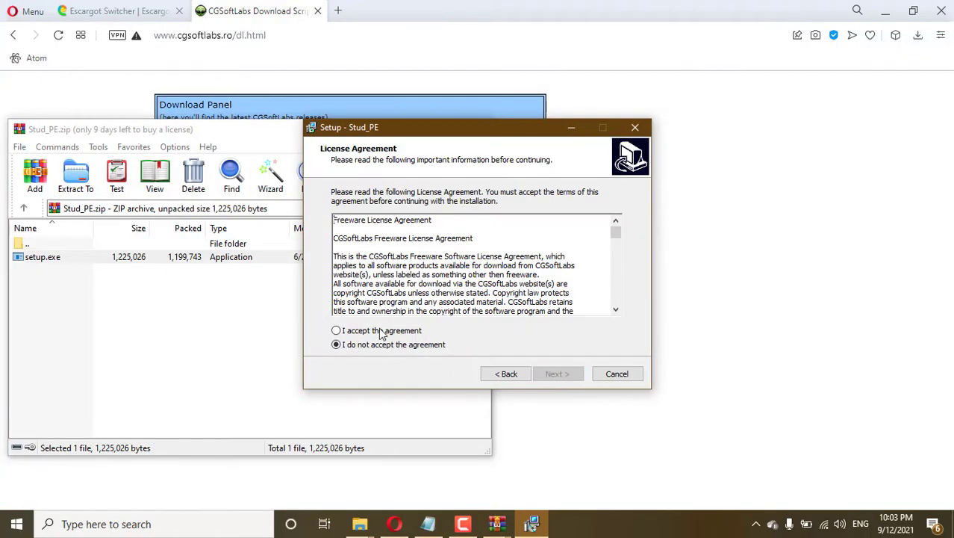
{"action": "left_click", "coordinate": [564, 372]}
{"action": "left_click", "coordinate": [559, 374]}
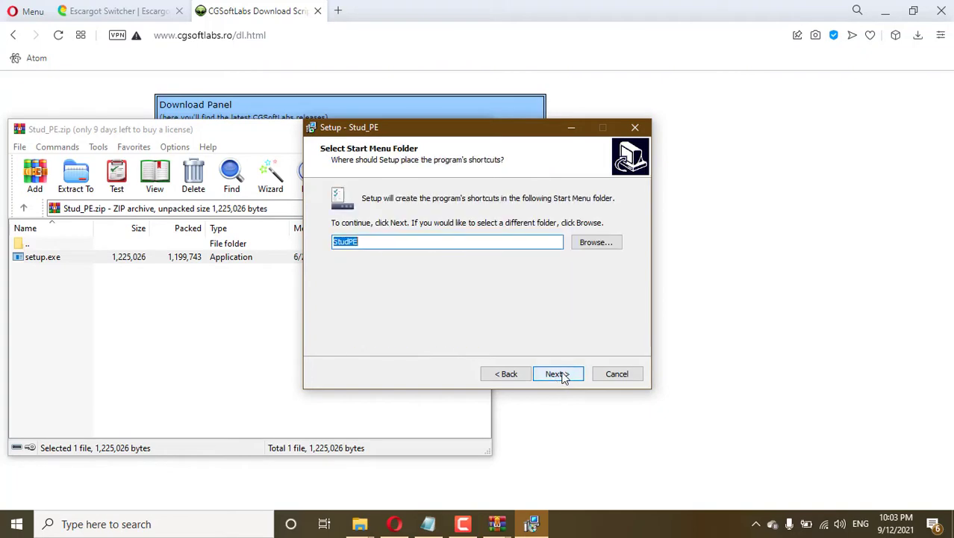
{"action": "left_click", "coordinate": [559, 374]}
{"action": "left_click", "coordinate": [559, 374]}
{"action": "left_click", "coordinate": [561, 376]}
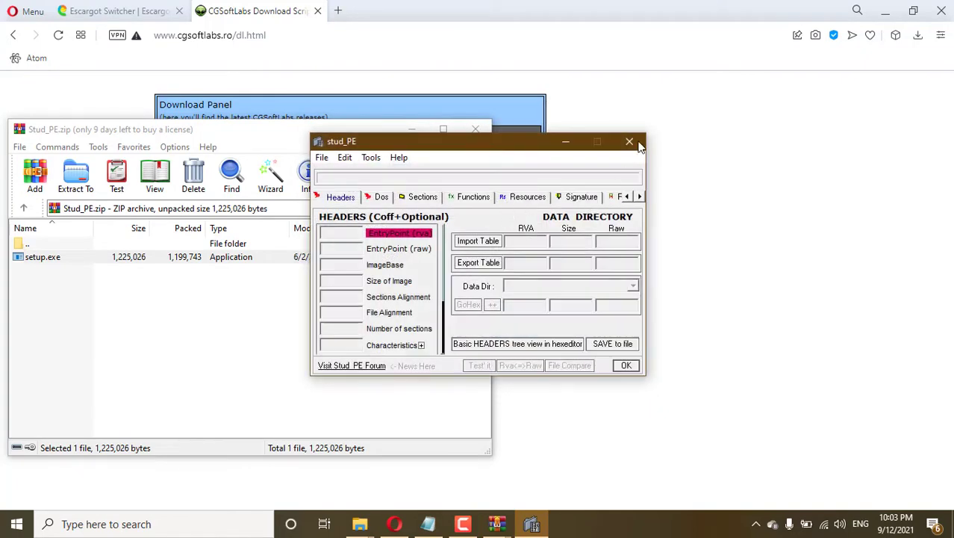
Close Stud_PE and the Stud_PE archive, returning to the Notepad patch instructions.
{"action": "left_click", "coordinate": [631, 142]}
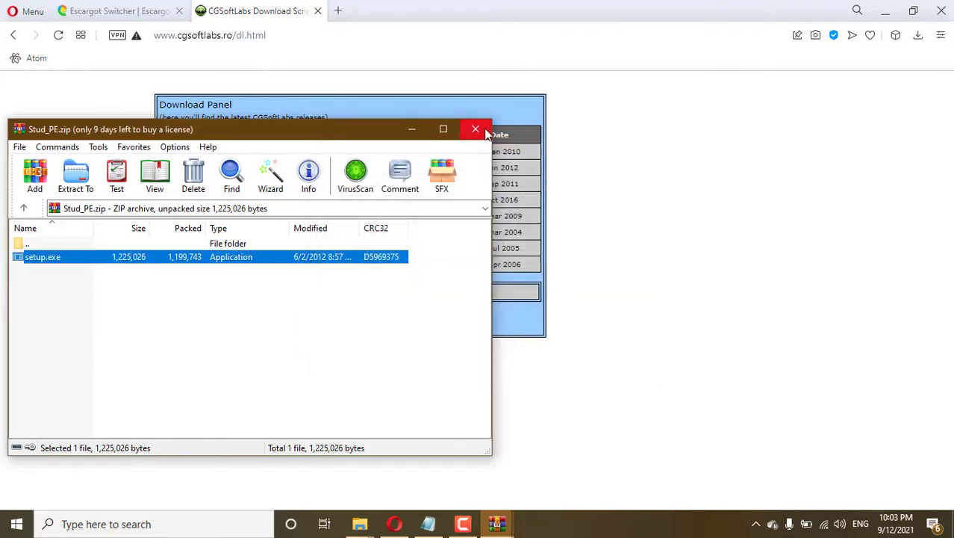
{"action": "left_click", "coordinate": [475, 129]}
{"action": "left_click", "coordinate": [429, 523]}
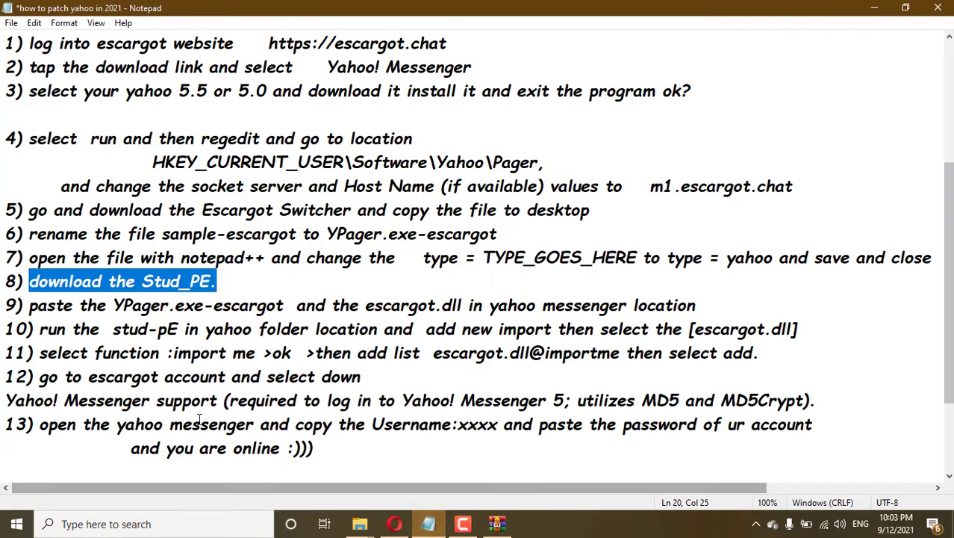
Copy escargot.dll and YPager.exe-escargot from the escargot-switcher folder.
{"action": "left_click_drag", "start_coordinate": [23, 313], "coordinate": [472, 306]}
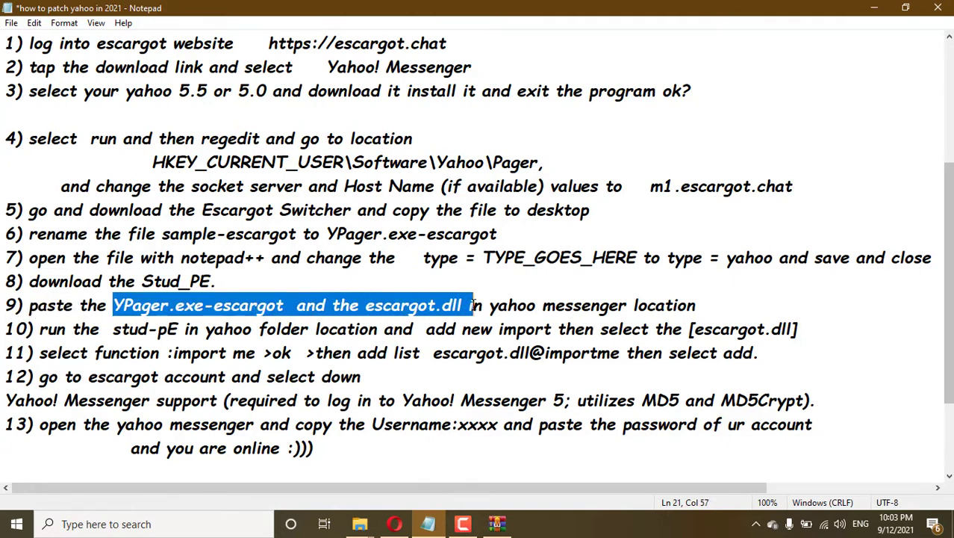
{"action": "left_click", "coordinate": [359, 523]}
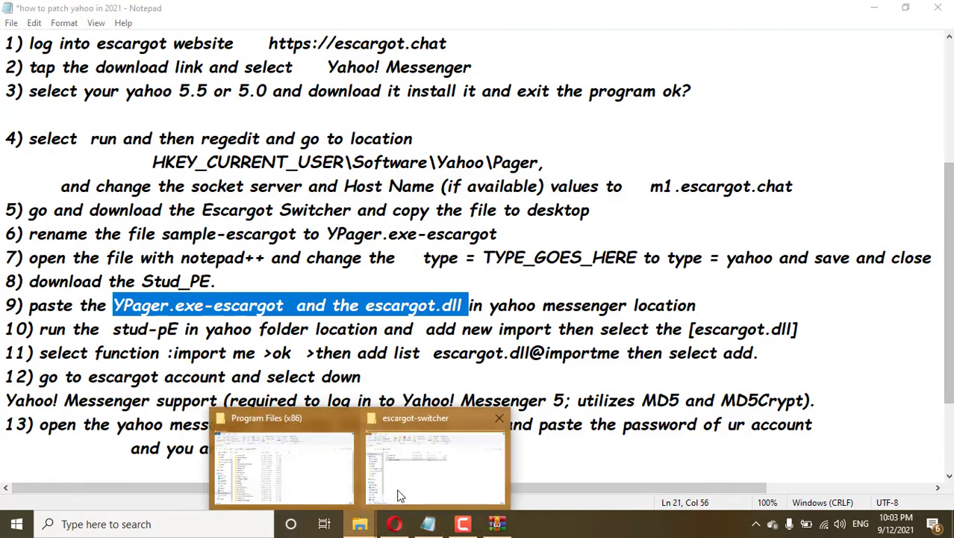
{"action": "left_click", "coordinate": [415, 480]}
{"action": "left_click", "coordinate": [194, 188]}
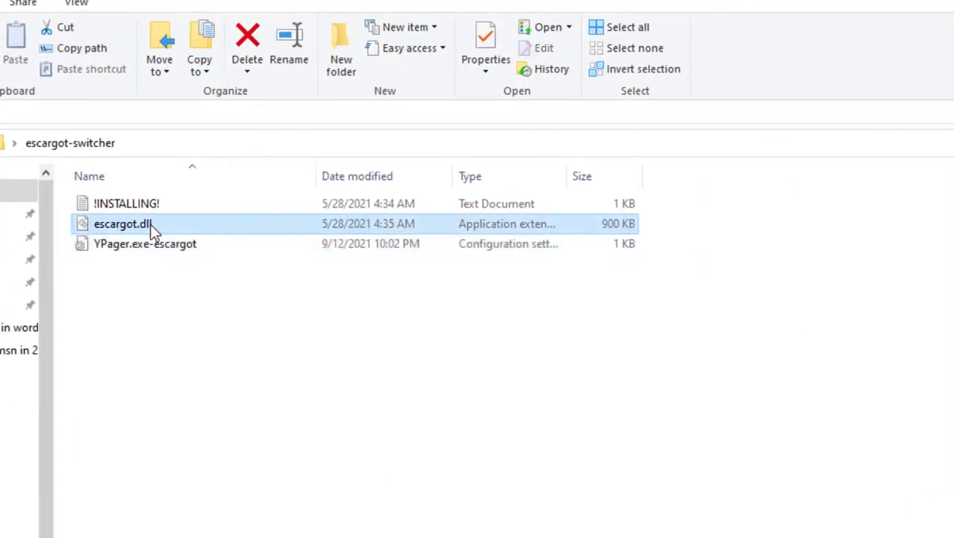
{"action": "left_click", "coordinate": [152, 246], "text": "ctrl"}
{"action": "right_click", "coordinate": [152, 247]}
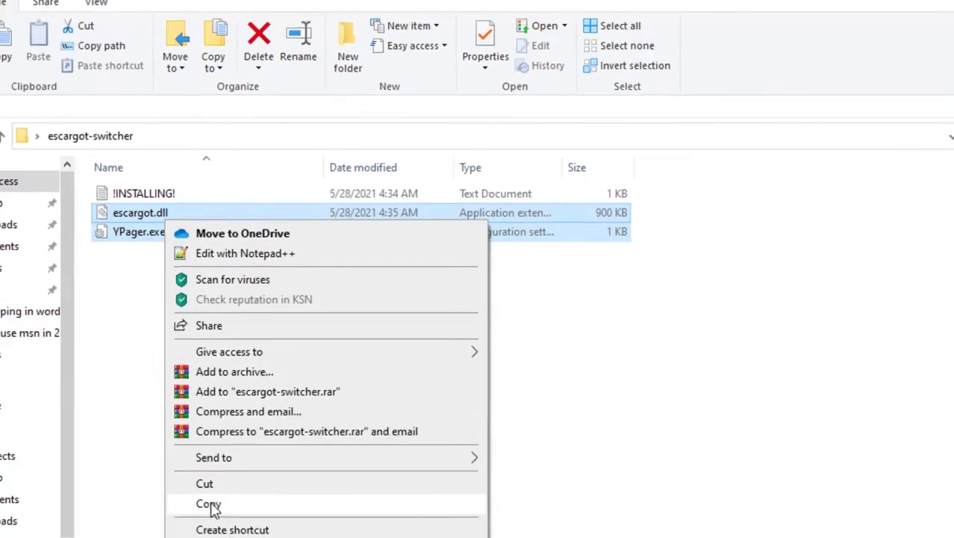
{"action": "left_click", "coordinate": [210, 505]}
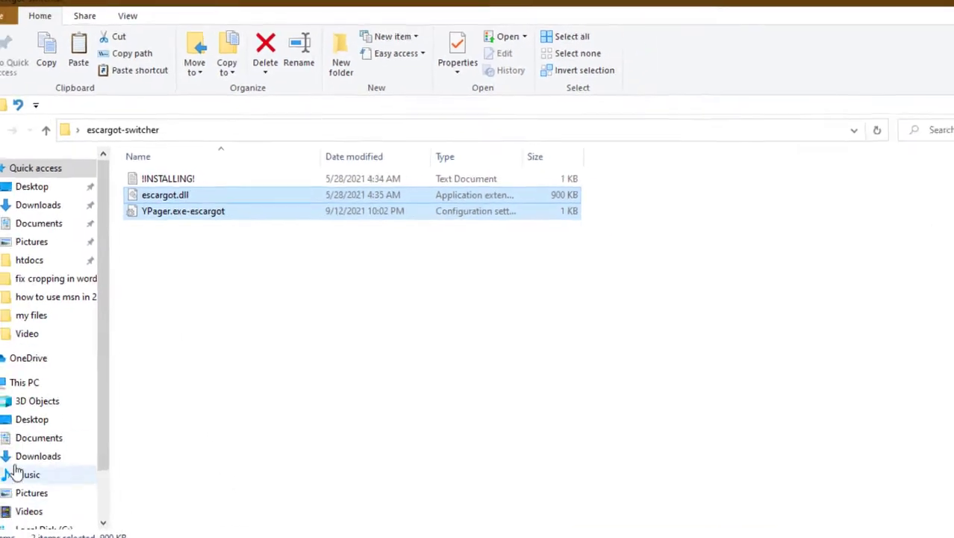
Paste both files into C:\Program Files (x86)\Yahoo!\Messenger, granting administrator permission for all items.
{"action": "left_click", "coordinate": [54, 362]}
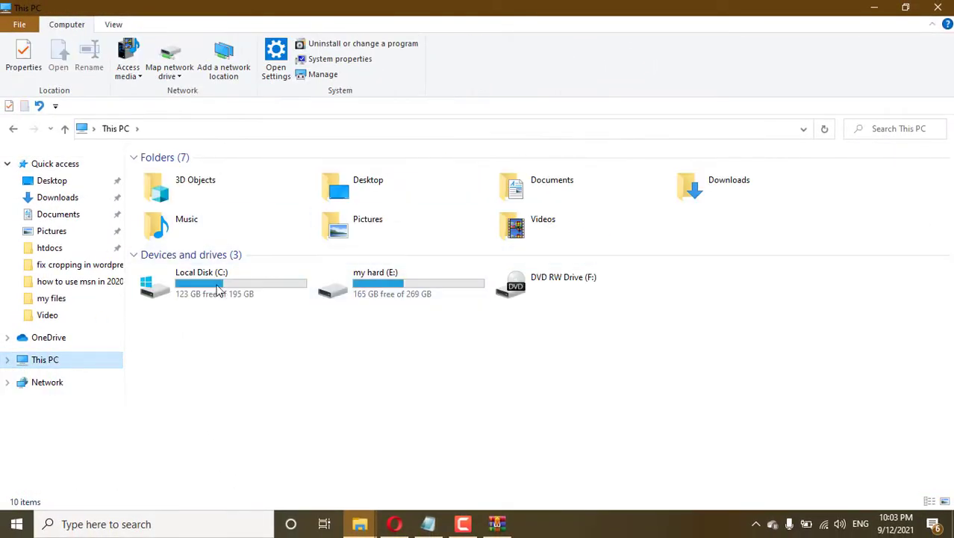
{"action": "left_click", "coordinate": [218, 287]}
{"action": "double_click", "coordinate": [218, 288]}
{"action": "double_click", "coordinate": [209, 215]}
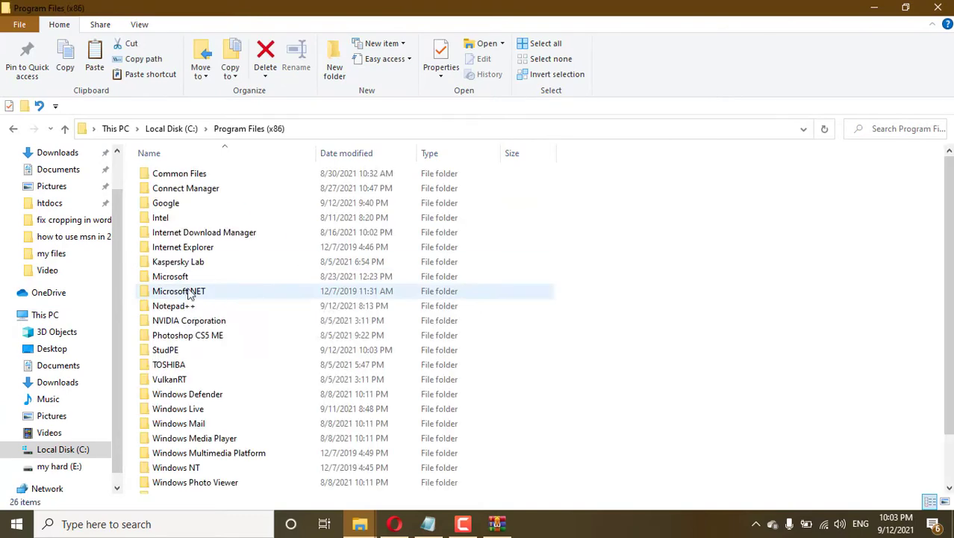
{"action": "scroll", "coordinate": [173, 301], "scroll_direction": "down", "scroll_amount": 2}
{"action": "double_click", "coordinate": [172, 486]}
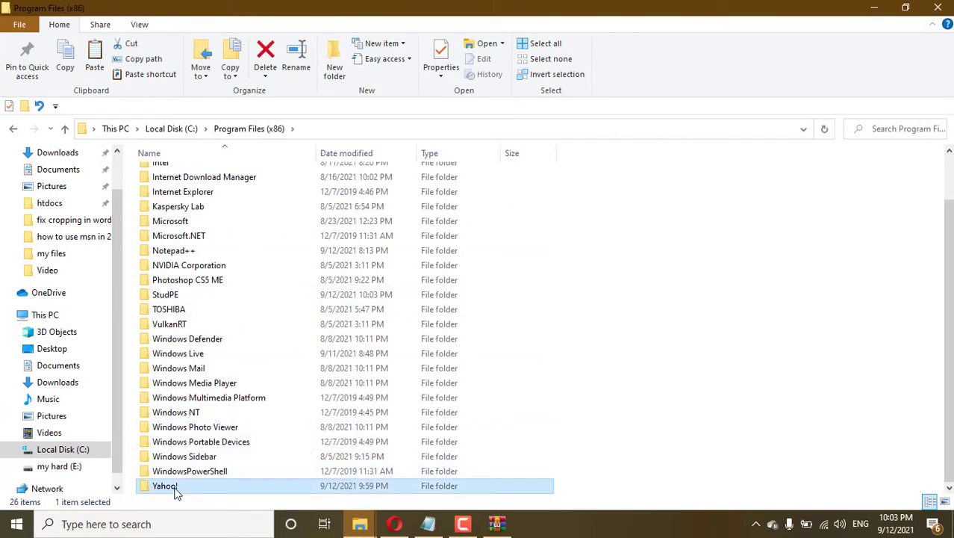
{"action": "double_click", "coordinate": [177, 177]}
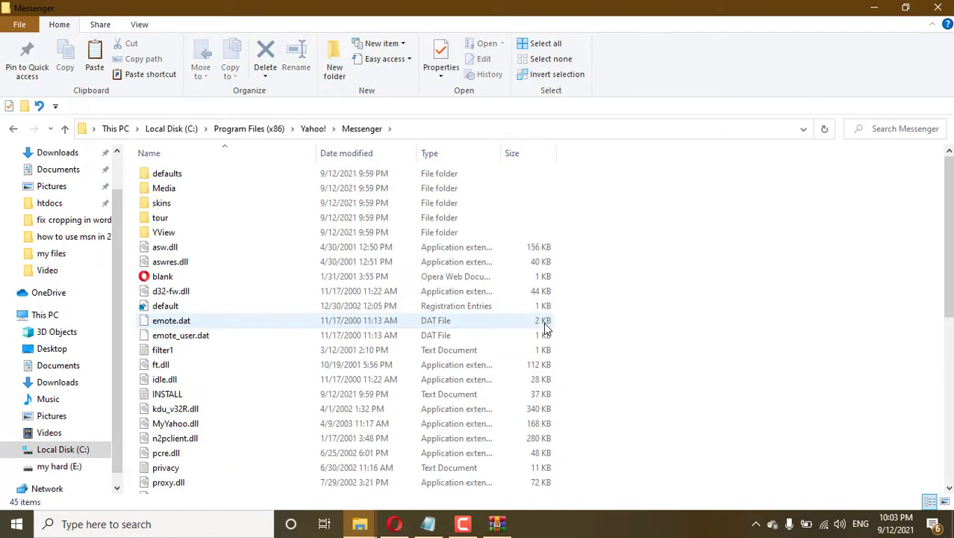
{"action": "right_click", "coordinate": [711, 261]}
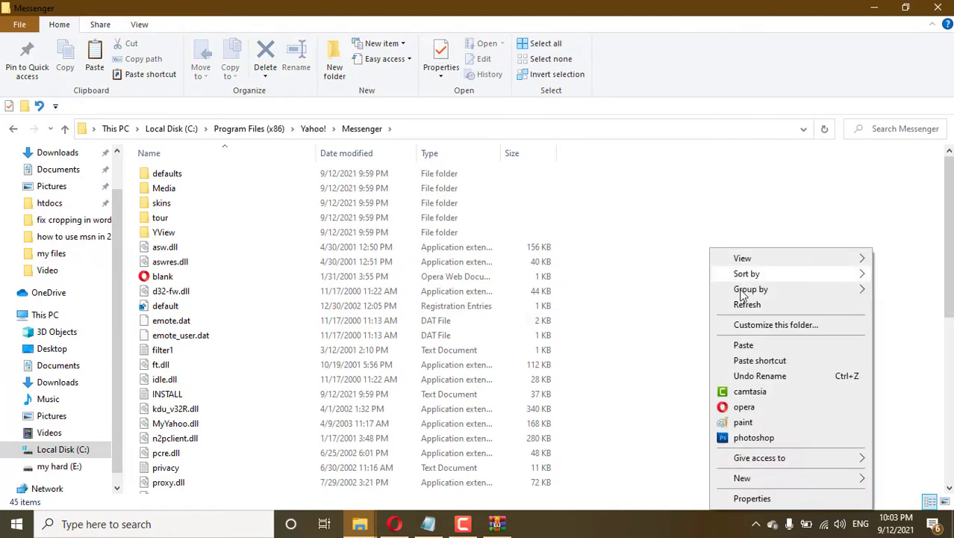
{"action": "left_click", "coordinate": [746, 341]}
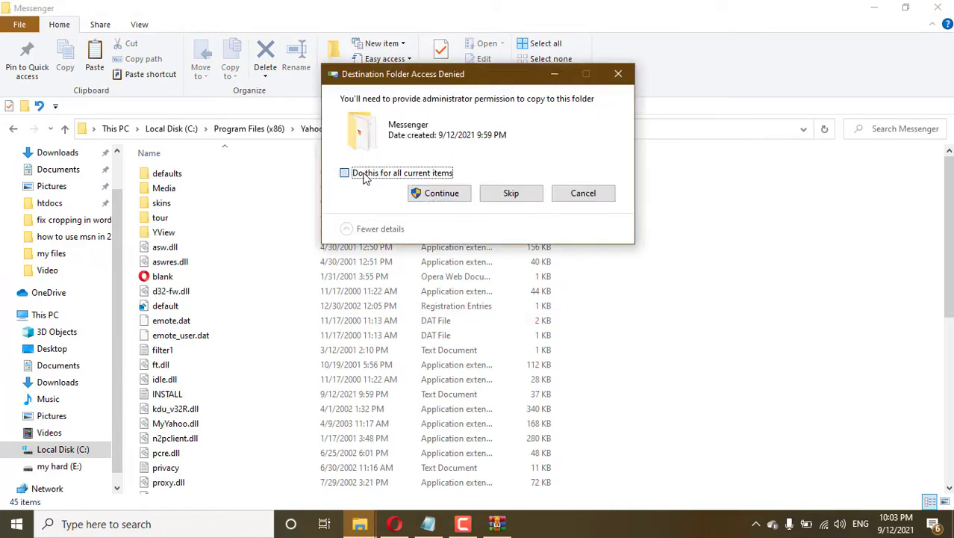
{"action": "left_click", "coordinate": [364, 177]}
{"action": "left_click", "coordinate": [448, 196]}
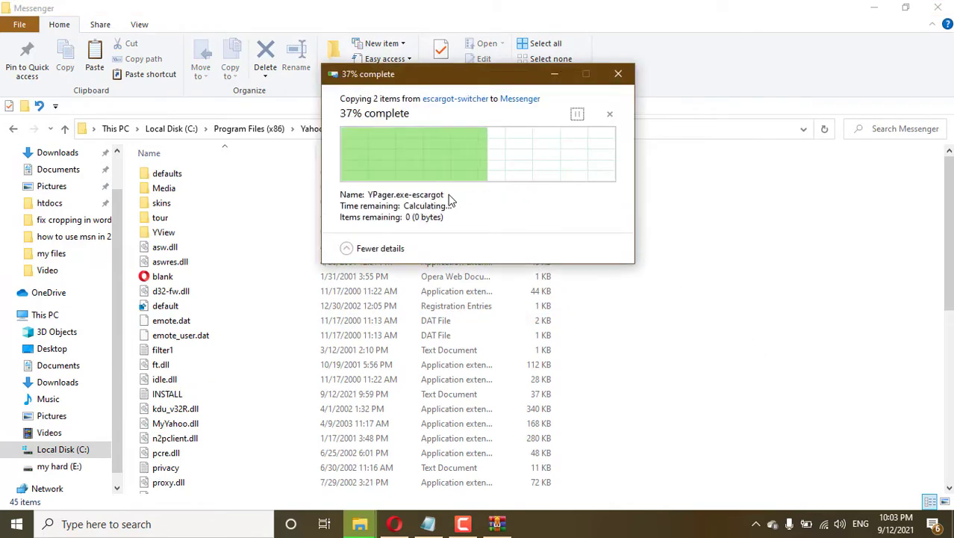
{"action": "left_click", "coordinate": [428, 523]}
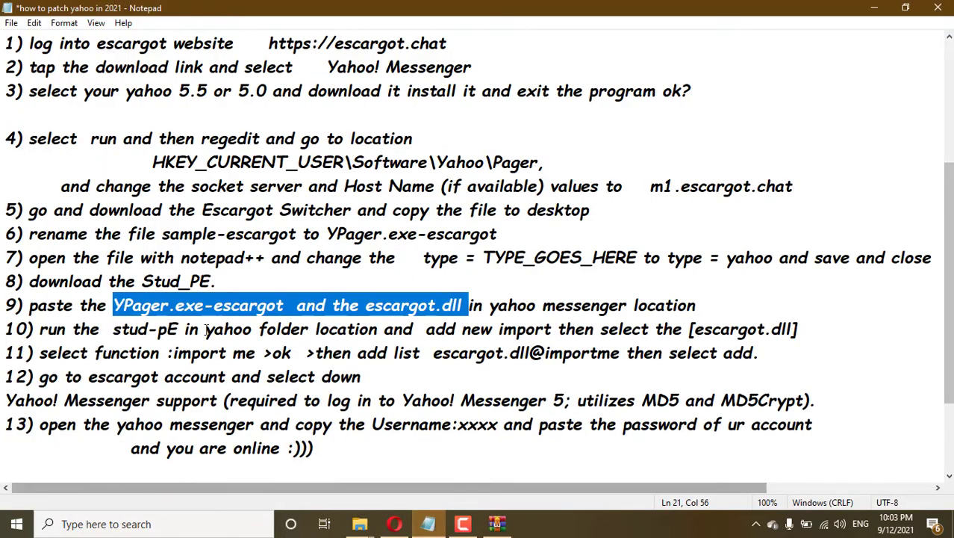
Read step 10 of the notes, then launch the newly installed Stud_PE from Start.
{"action": "left_click_drag", "start_coordinate": [38, 330], "coordinate": [809, 332]}
{"action": "left_click", "coordinate": [816, 333]}
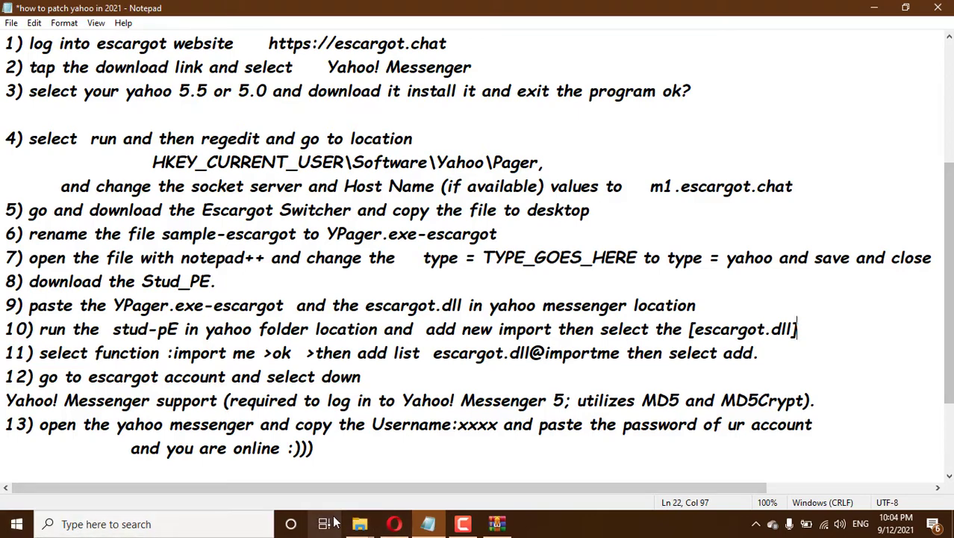
{"action": "left_click", "coordinate": [359, 523]}
{"action": "left_click", "coordinate": [399, 472]}
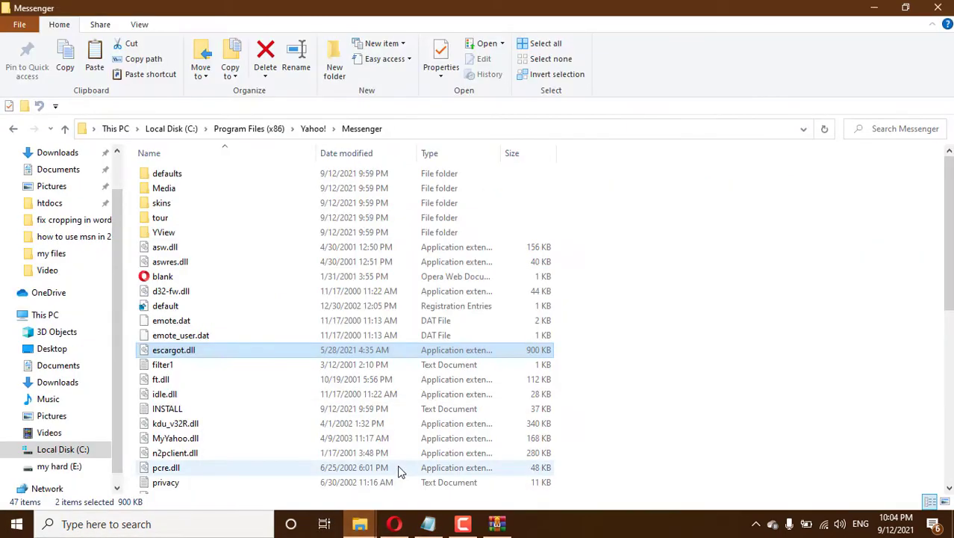
{"action": "left_click", "coordinate": [21, 528]}
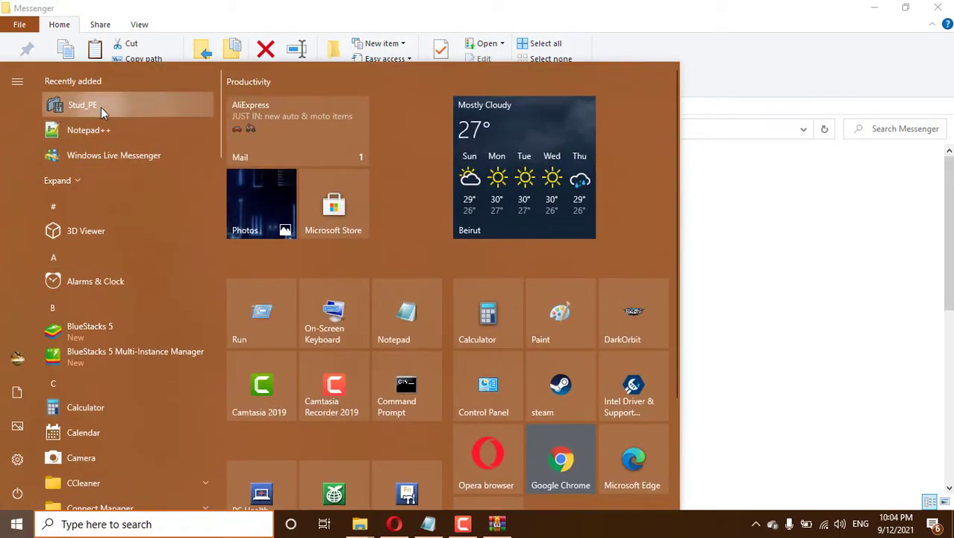
{"action": "left_click", "coordinate": [101, 107]}
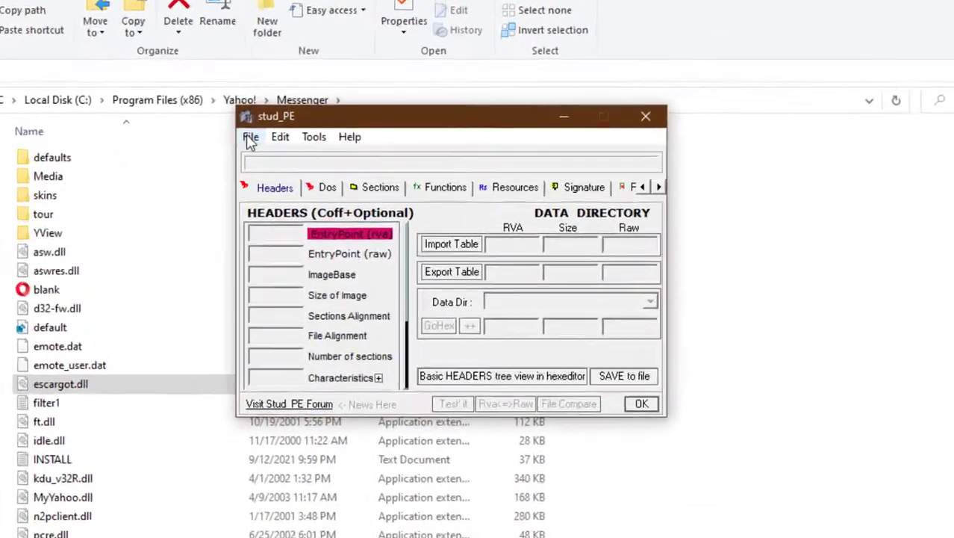
Load YPager.exe from the Messenger folder, accept the read-only warning, and show its Functions.
{"action": "left_click", "coordinate": [321, 157]}
{"action": "left_click", "coordinate": [335, 172]}
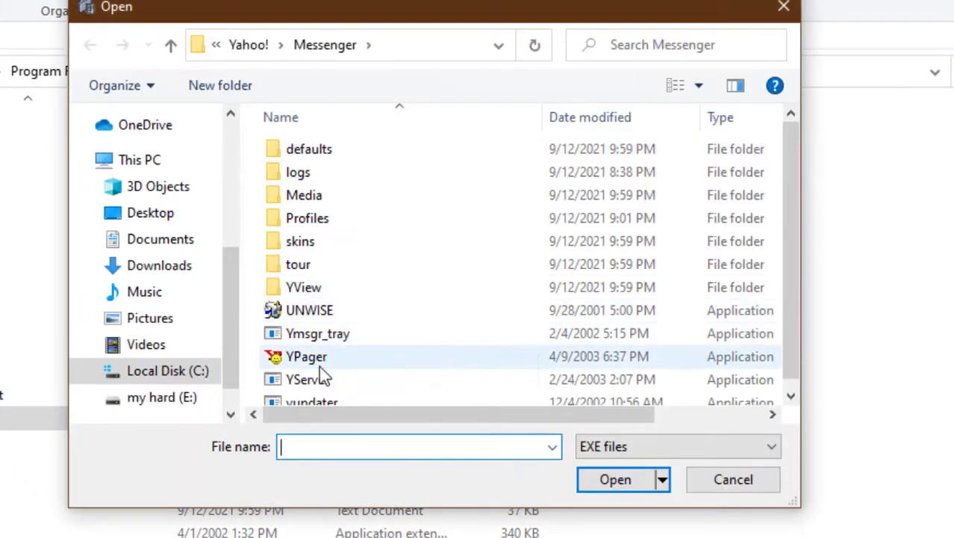
{"action": "left_click", "coordinate": [316, 360]}
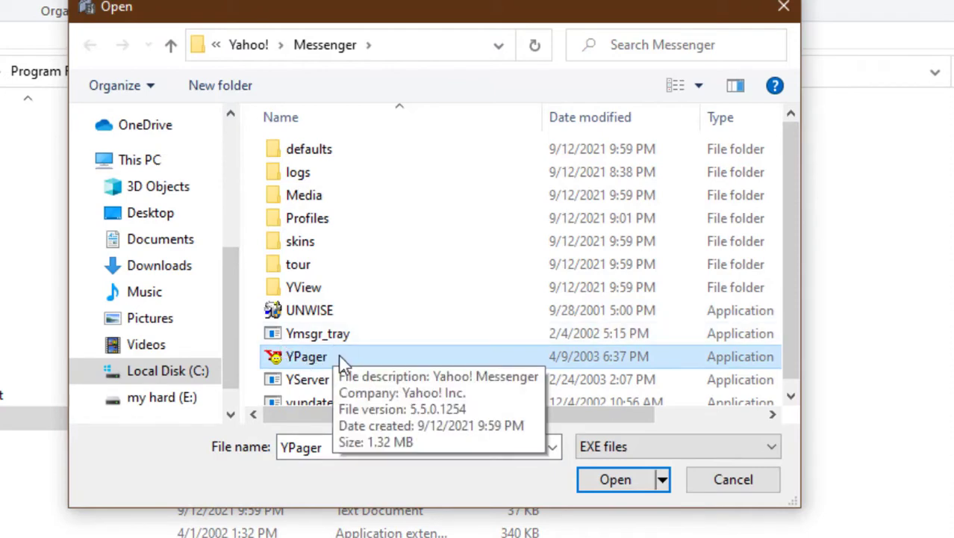
{"action": "left_click", "coordinate": [609, 484]}
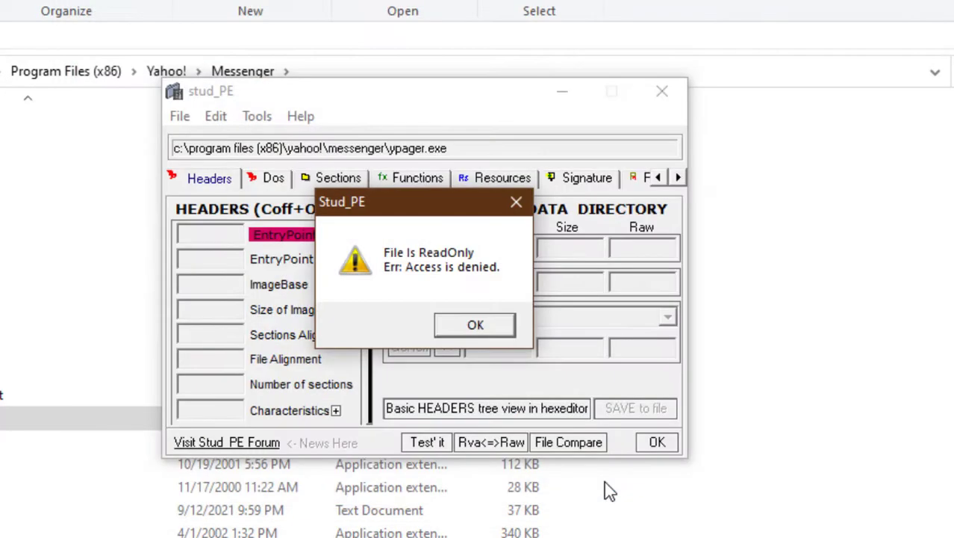
{"action": "left_click", "coordinate": [476, 325]}
{"action": "left_click", "coordinate": [418, 179]}
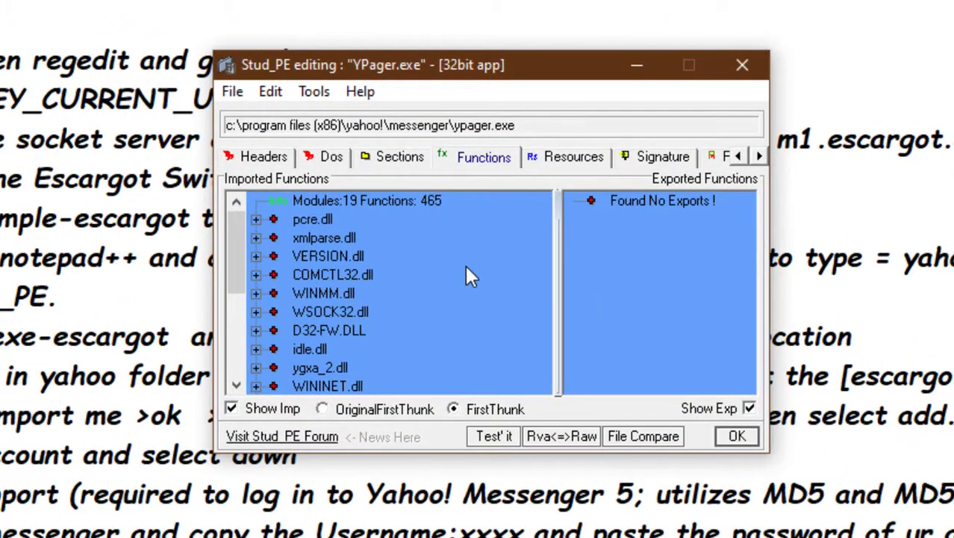
Choose Add New Import from the imported modules list's context menu for YPager.exe.
{"action": "right_click", "coordinate": [466, 267]}
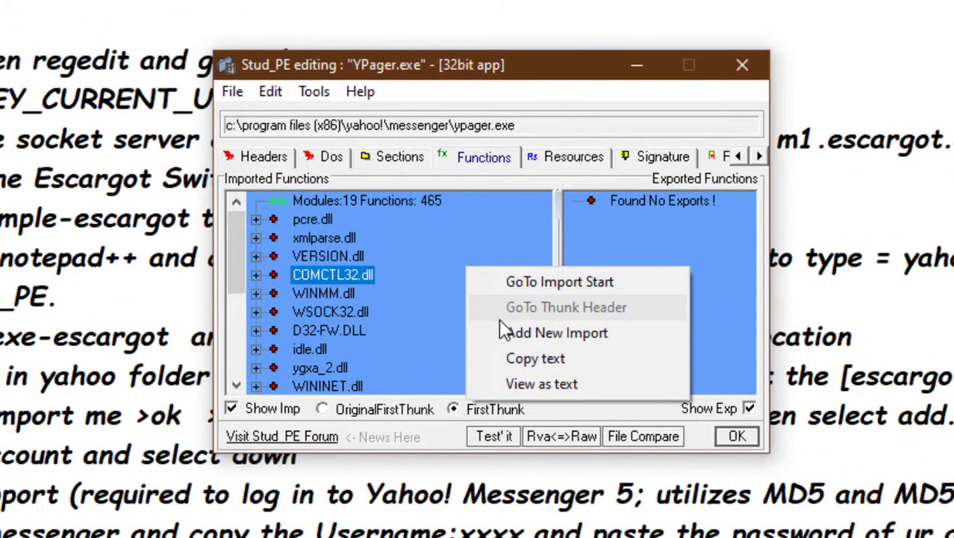
{"action": "left_click", "coordinate": [566, 336]}
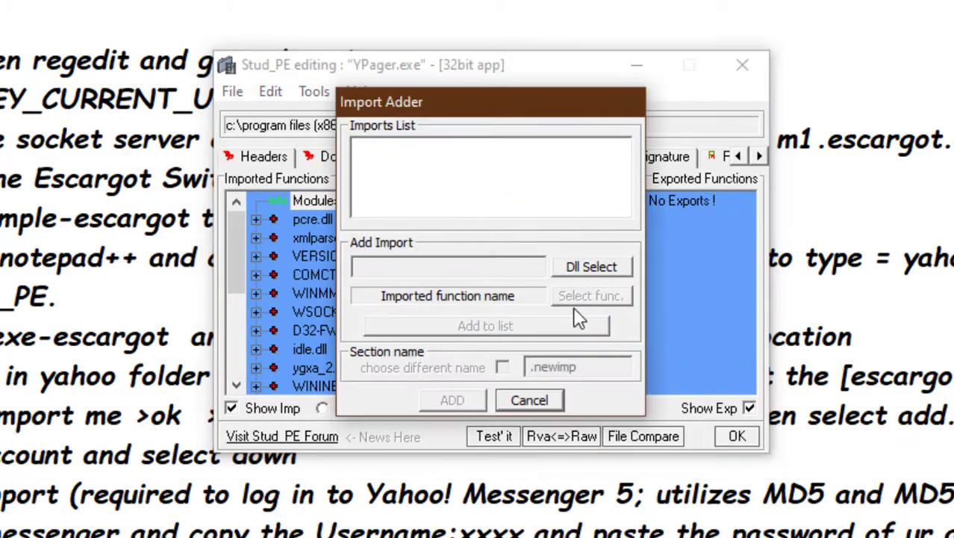
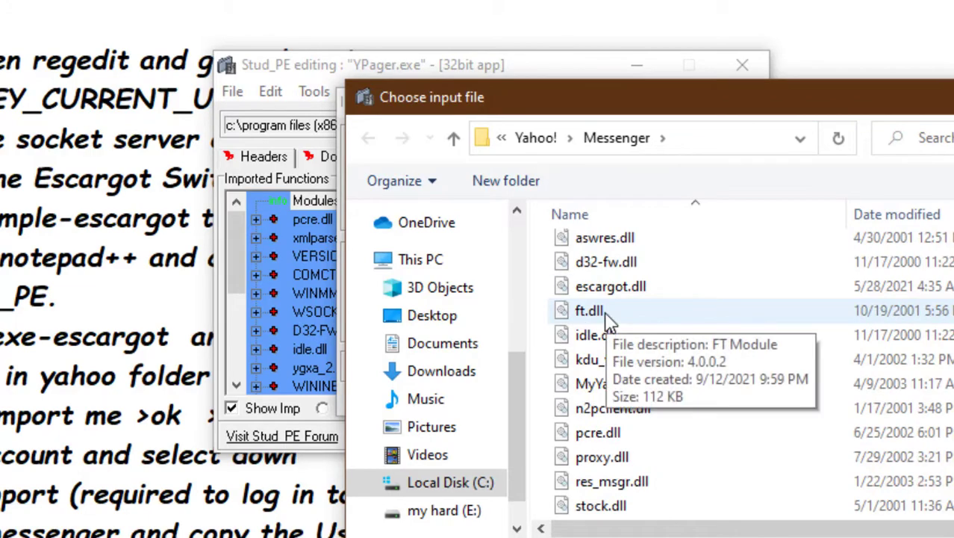
Pick escargot.dll from the Yahoo! Messenger folder file list as the Import Adder's input DLL.
{"action": "scroll", "coordinate": [661, 388], "scroll_direction": "up", "scroll_amount": 1}
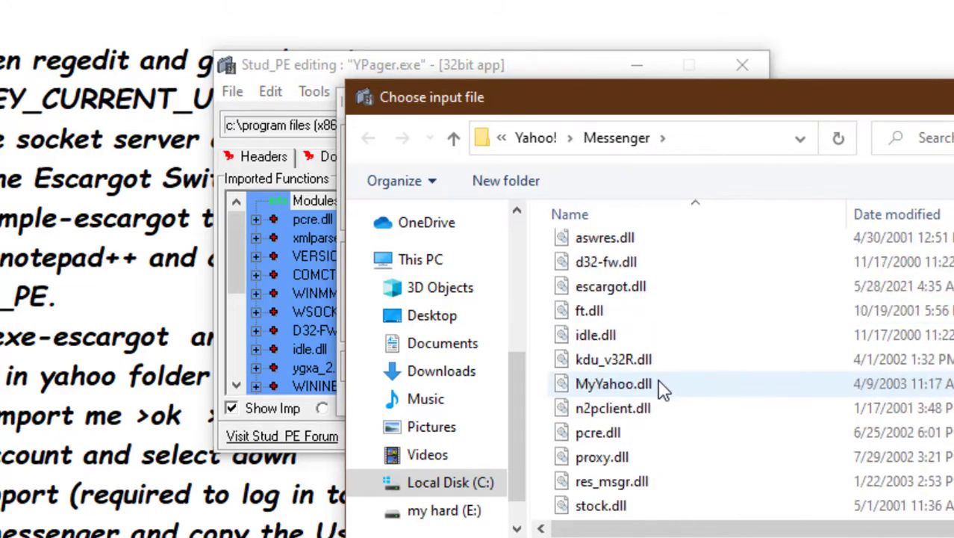
{"action": "scroll", "coordinate": [665, 381], "scroll_direction": "down", "scroll_amount": 3}
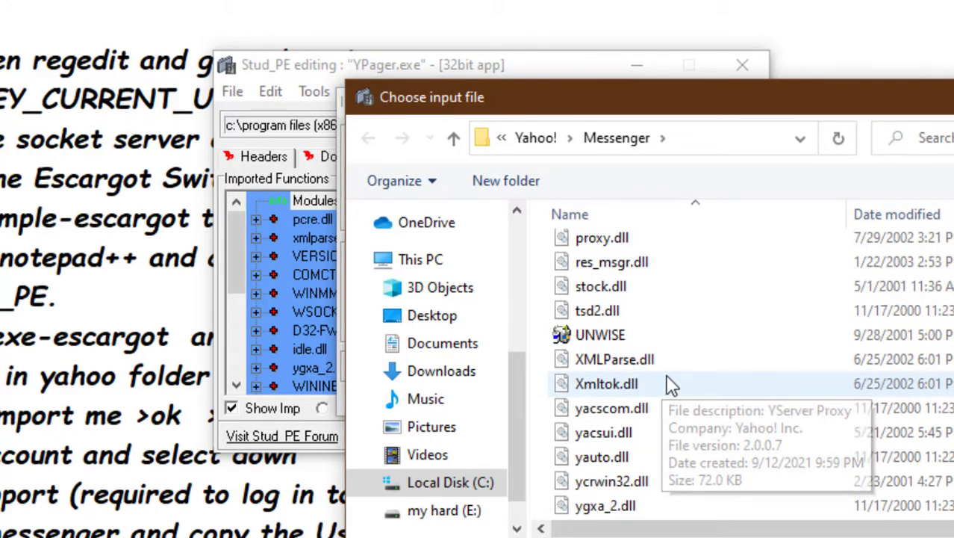
{"action": "scroll", "coordinate": [669, 384], "scroll_direction": "down", "scroll_amount": 1}
{"action": "scroll", "coordinate": [670, 385], "scroll_direction": "up", "scroll_amount": 6}
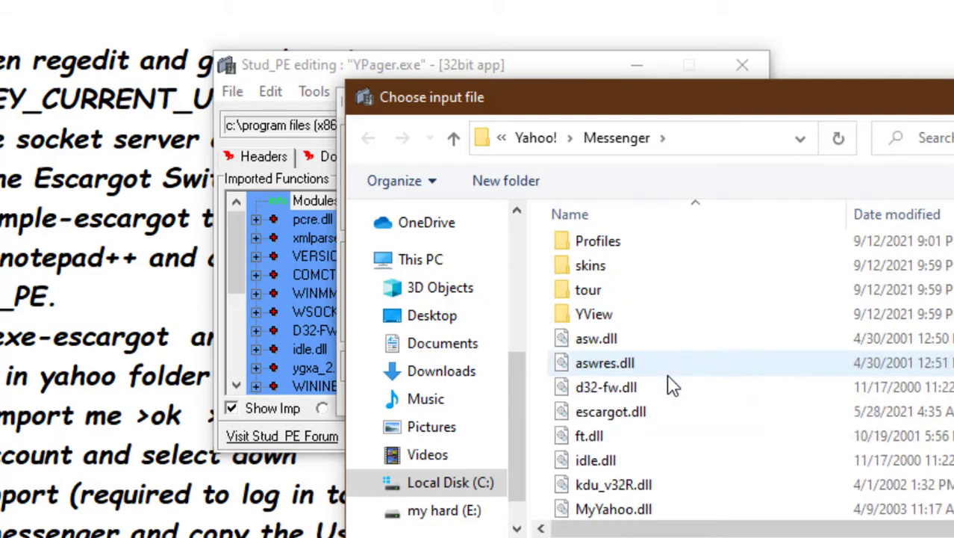
{"action": "scroll", "coordinate": [671, 385], "scroll_direction": "down", "scroll_amount": 3}
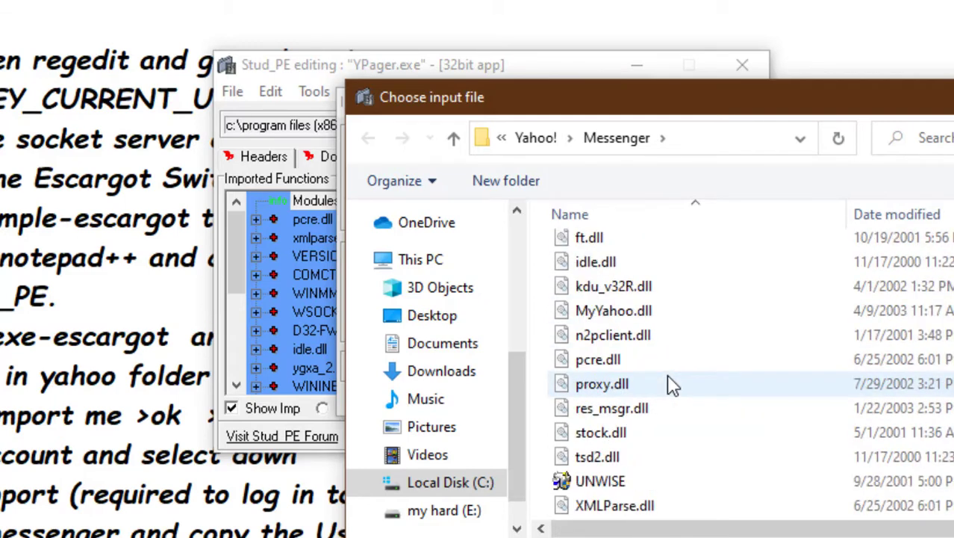
{"action": "scroll", "coordinate": [673, 388], "scroll_direction": "up", "scroll_amount": 2}
{"action": "scroll", "coordinate": [677, 416], "scroll_direction": "down", "scroll_amount": 1}
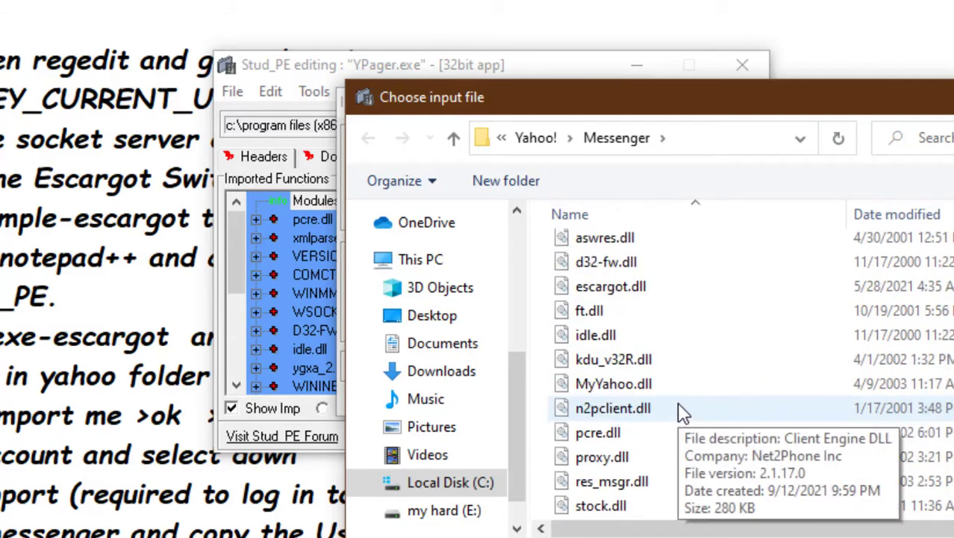
{"action": "scroll", "coordinate": [672, 343], "scroll_direction": "down", "scroll_amount": 3}
{"action": "scroll", "coordinate": [643, 324], "scroll_direction": "up", "scroll_amount": 2}
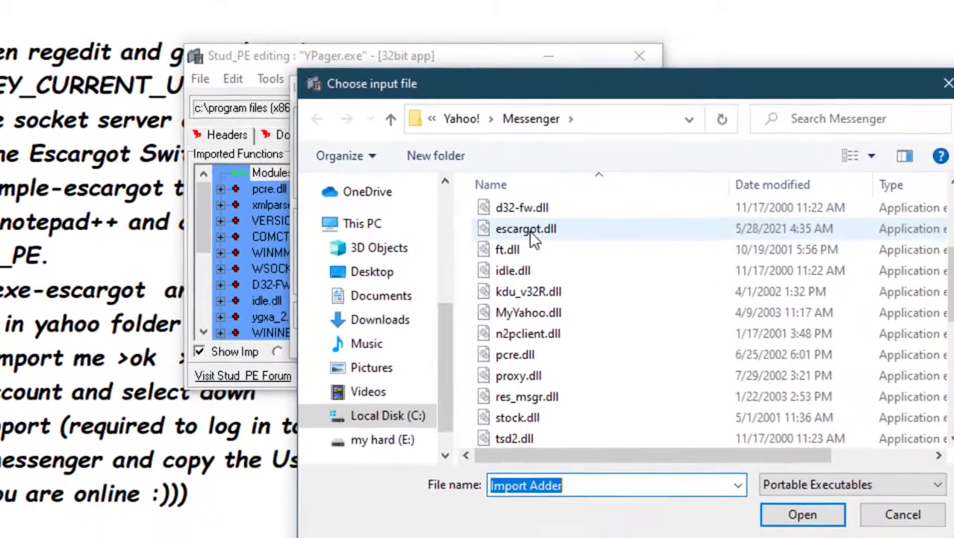
{"action": "left_click", "coordinate": [530, 232]}
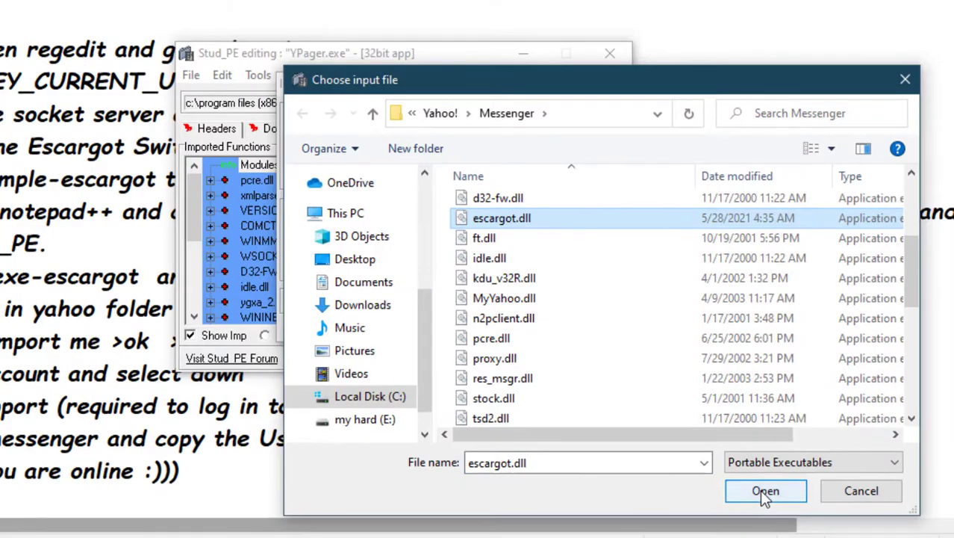
{"action": "left_click", "coordinate": [803, 513]}
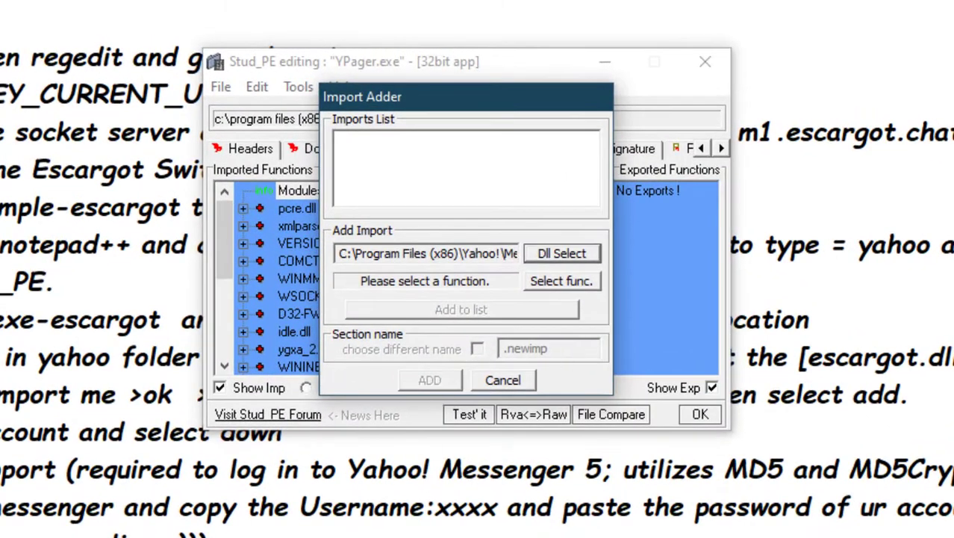
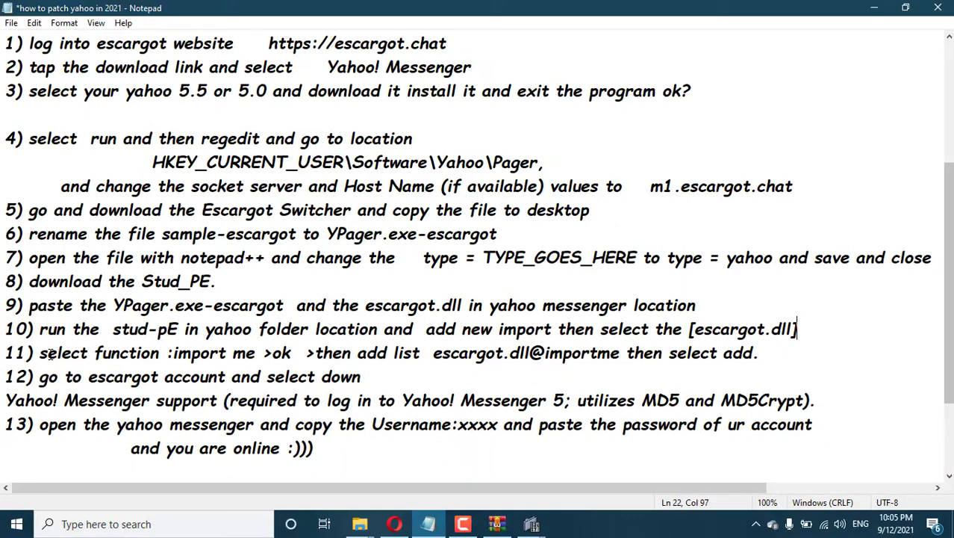
Highlight the select-function and ImportMe wording in the tutorial's step 11, then find the Stud_PE windows.
{"action": "left_click_drag", "start_coordinate": [46, 352], "coordinate": [95, 353]}
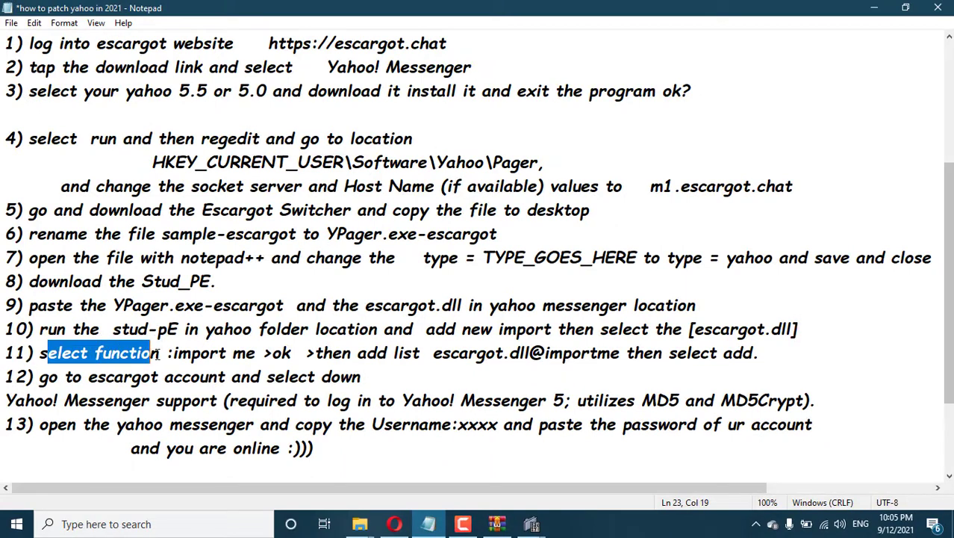
{"action": "left_click_drag", "start_coordinate": [178, 353], "coordinate": [763, 361]}
{"action": "left_click", "coordinate": [763, 361]}
{"action": "left_click", "coordinate": [531, 523]}
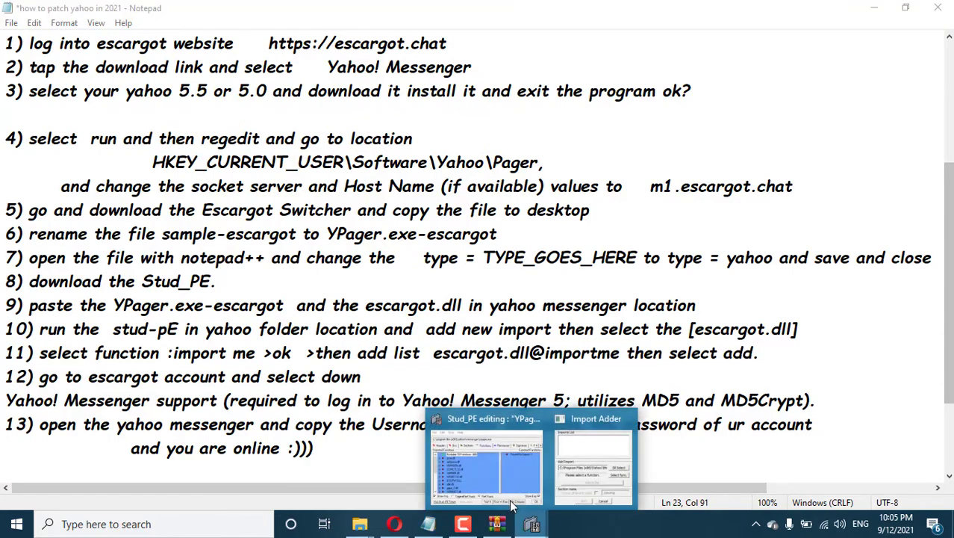
In Import Adder, choose ImportMe from escargot.dll, add it, and select the new escargot.dll@ImportMe entry.
{"action": "left_click", "coordinate": [588, 449]}
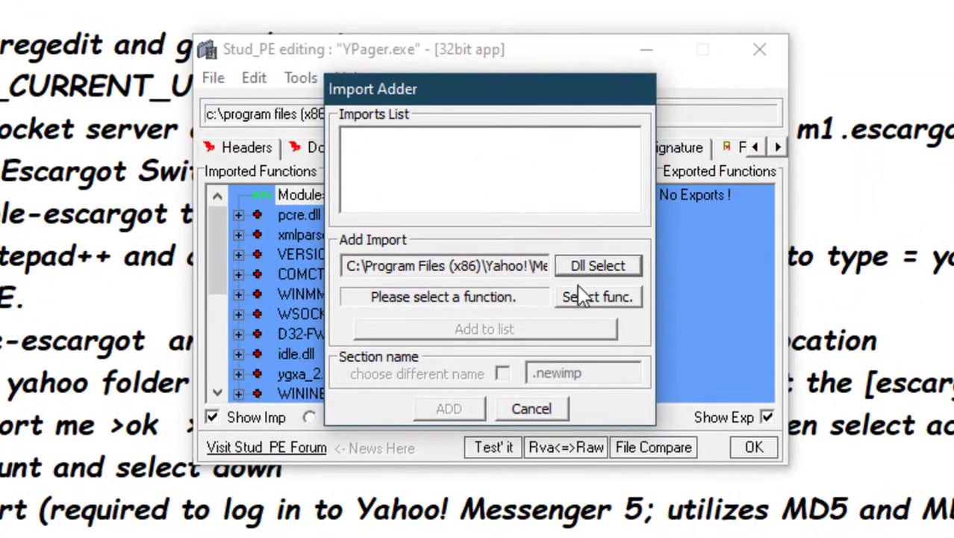
{"action": "left_click", "coordinate": [588, 306]}
{"action": "left_click", "coordinate": [407, 149]}
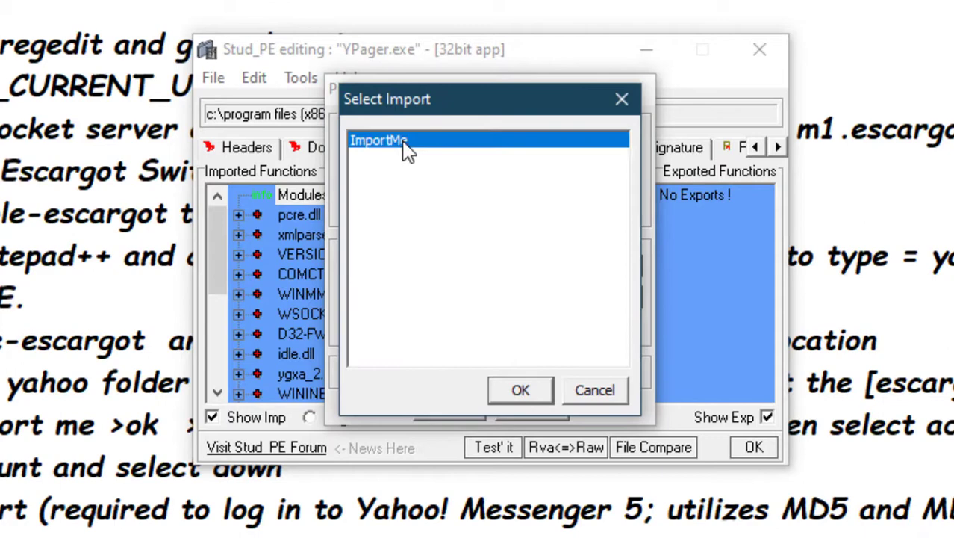
{"action": "left_click", "coordinate": [517, 390]}
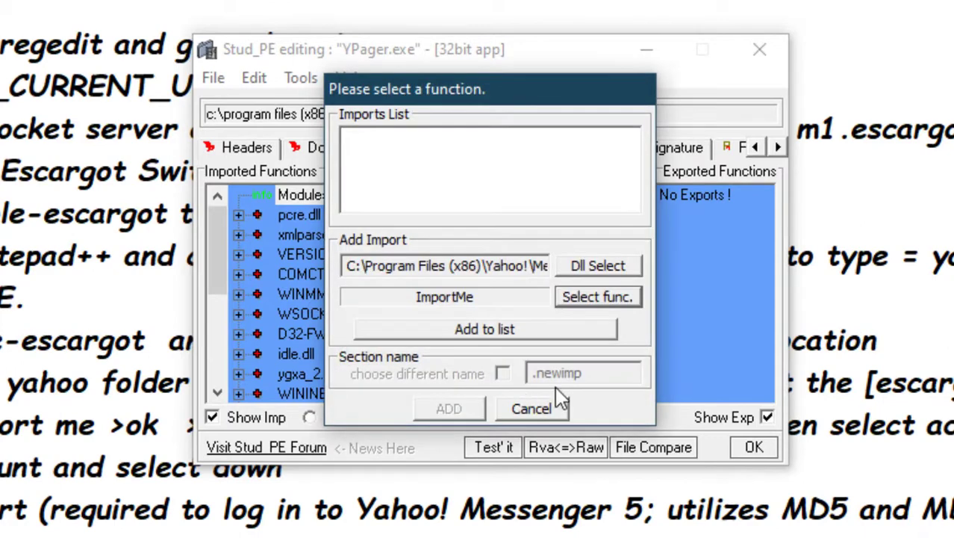
{"action": "left_click", "coordinate": [501, 337]}
{"action": "left_click", "coordinate": [420, 138]}
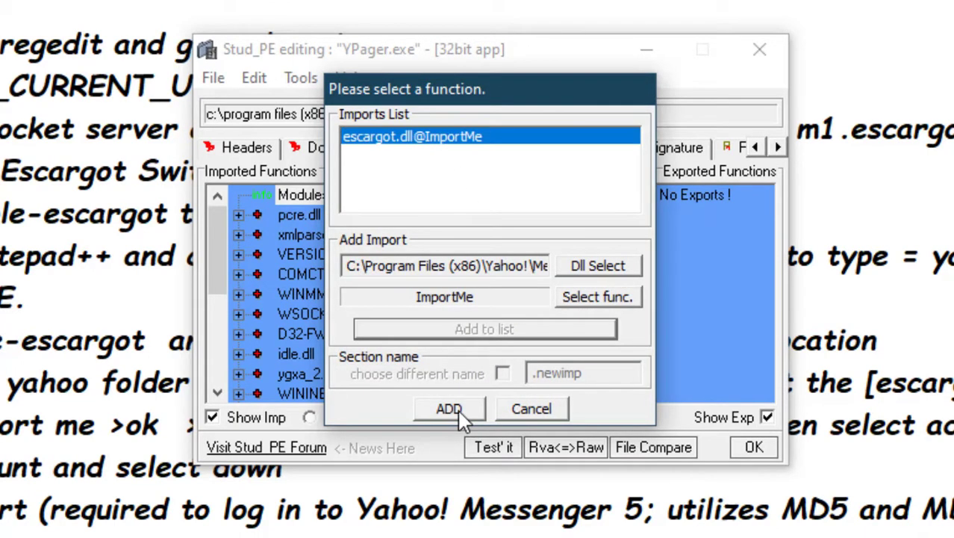
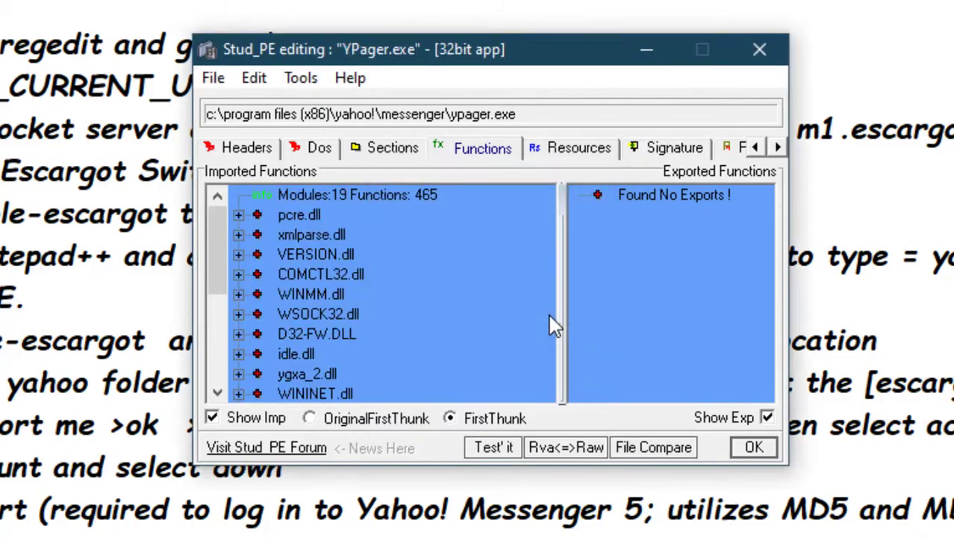
Dismiss Stud_PE, highlight Notepad's step 12 on the Escargot account, and show the Escargot Switcher page in Opera.
{"action": "left_click", "coordinate": [754, 448]}
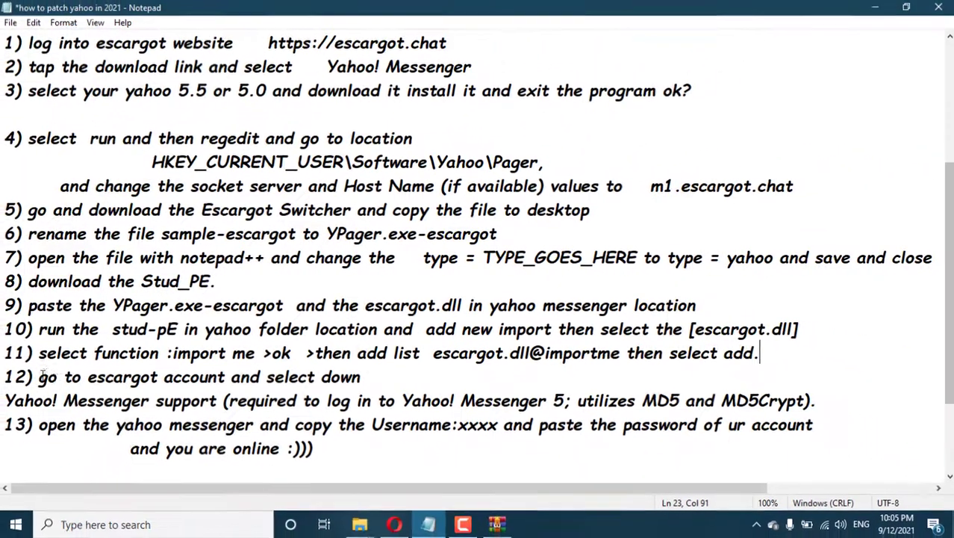
{"action": "left_click_drag", "start_coordinate": [39, 376], "coordinate": [276, 376]}
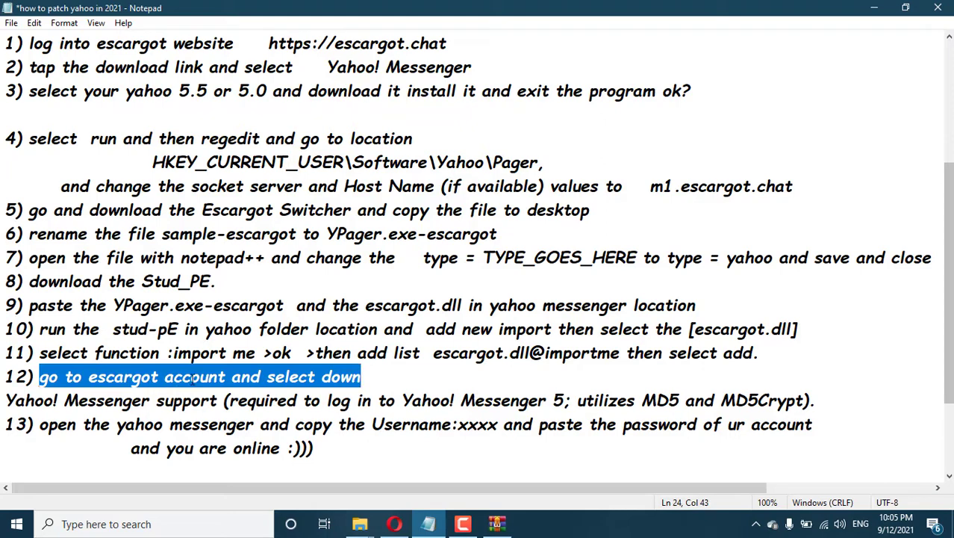
{"action": "left_click", "coordinate": [394, 524]}
{"action": "left_click", "coordinate": [120, 10]}
{"action": "scroll", "coordinate": [622, 224], "scroll_direction": "up", "scroll_amount": 2}
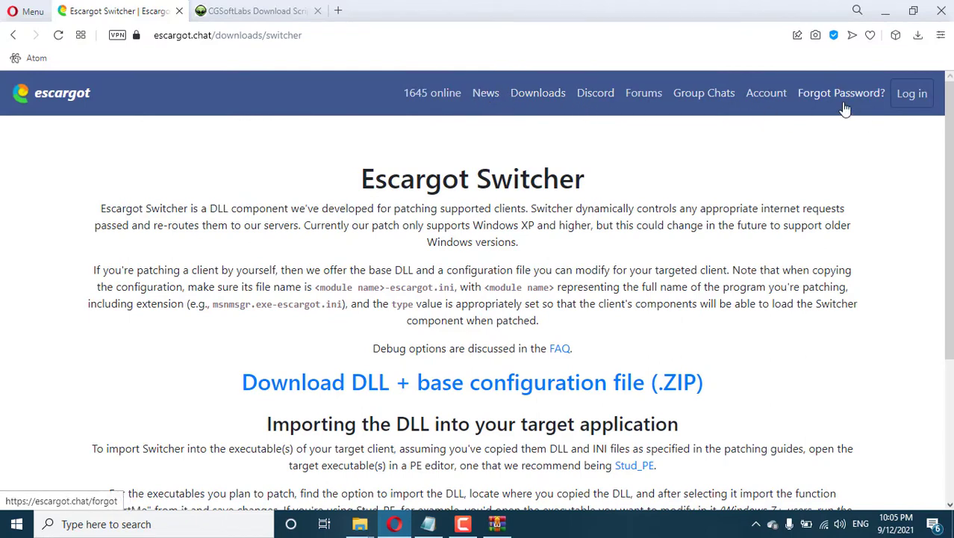
Log in to the Escargot account on escargot.chat using the saved e-mail suggestion.
{"action": "left_click", "coordinate": [777, 95]}
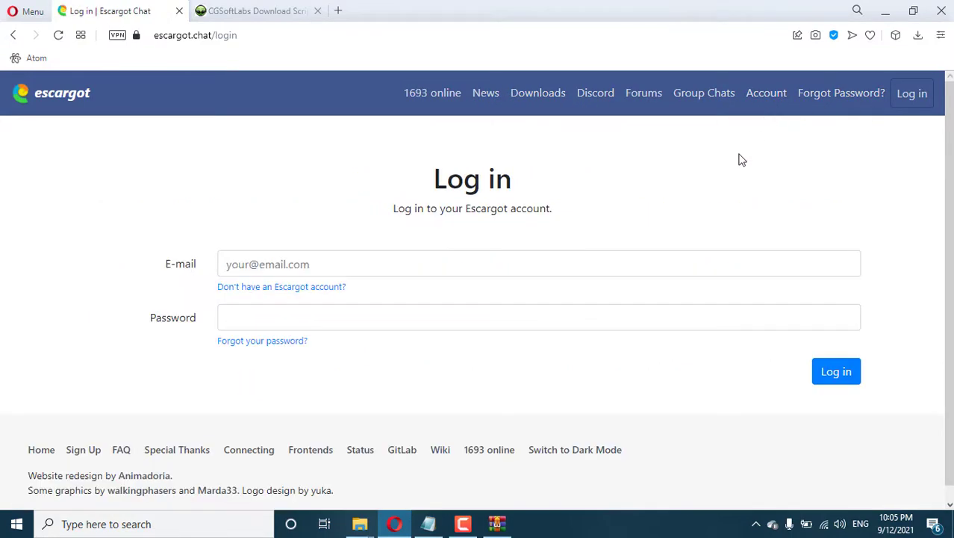
{"action": "left_click", "coordinate": [409, 266]}
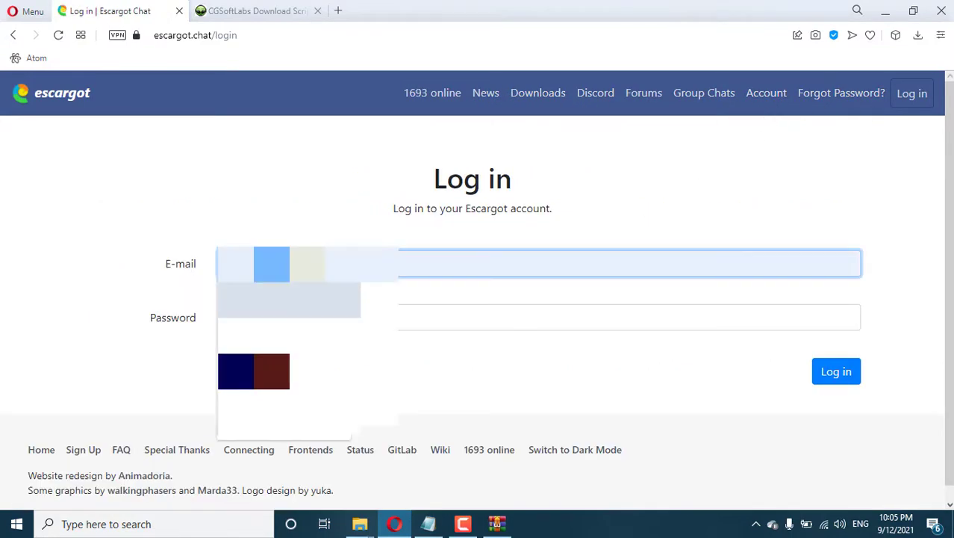
{"action": "left_click", "coordinate": [289, 334]}
{"action": "left_click", "coordinate": [311, 311]}
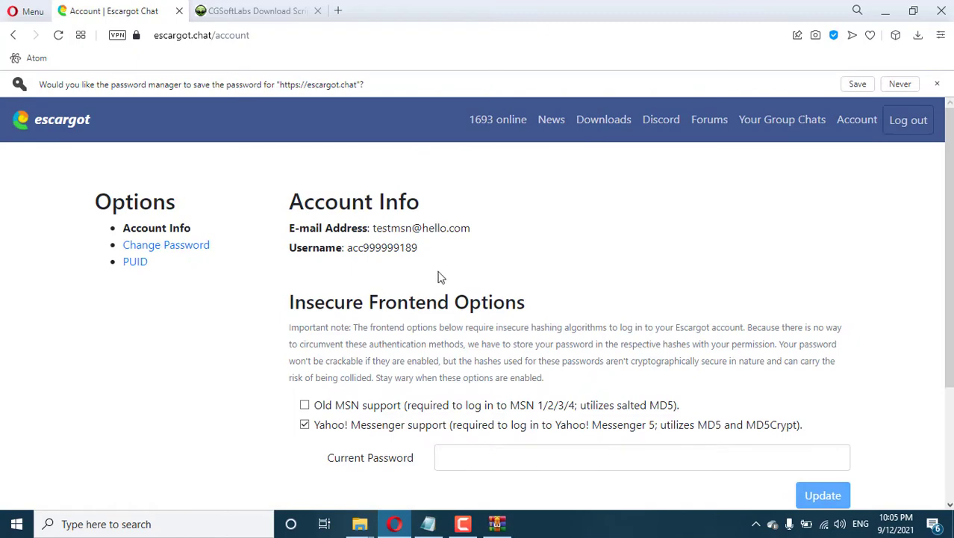
Copy the account username from the Escargot account page.
{"action": "scroll", "coordinate": [400, 284], "scroll_direction": "down", "scroll_amount": 1}
{"action": "left_click_drag", "start_coordinate": [313, 424], "coordinate": [702, 439]}
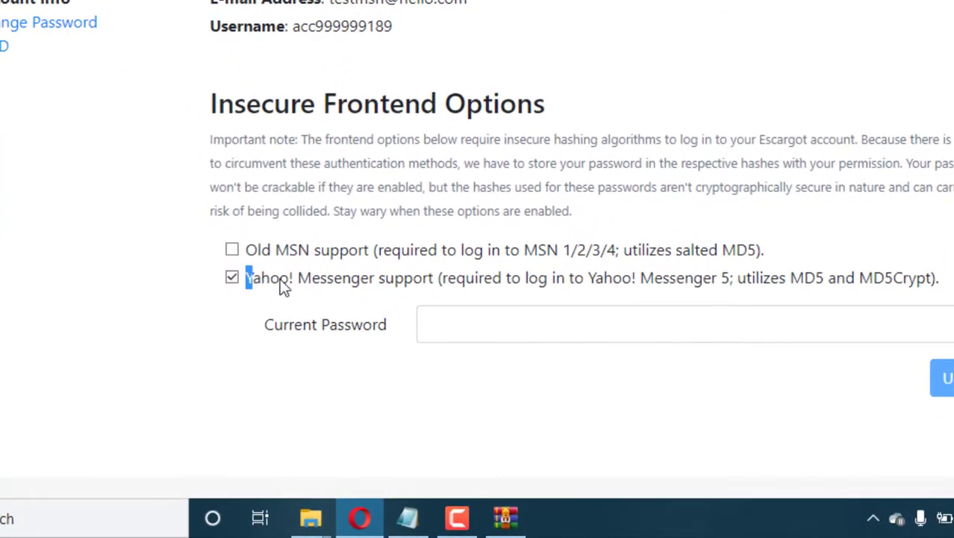
{"action": "left_click_drag", "start_coordinate": [796, 299], "coordinate": [926, 280]}
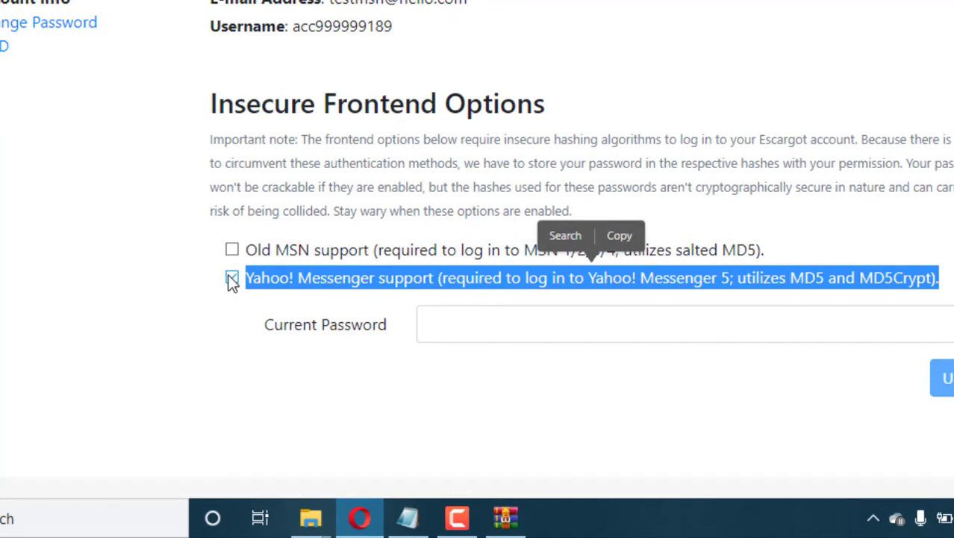
{"action": "left_click_drag", "start_coordinate": [392, 27], "coordinate": [296, 31]}
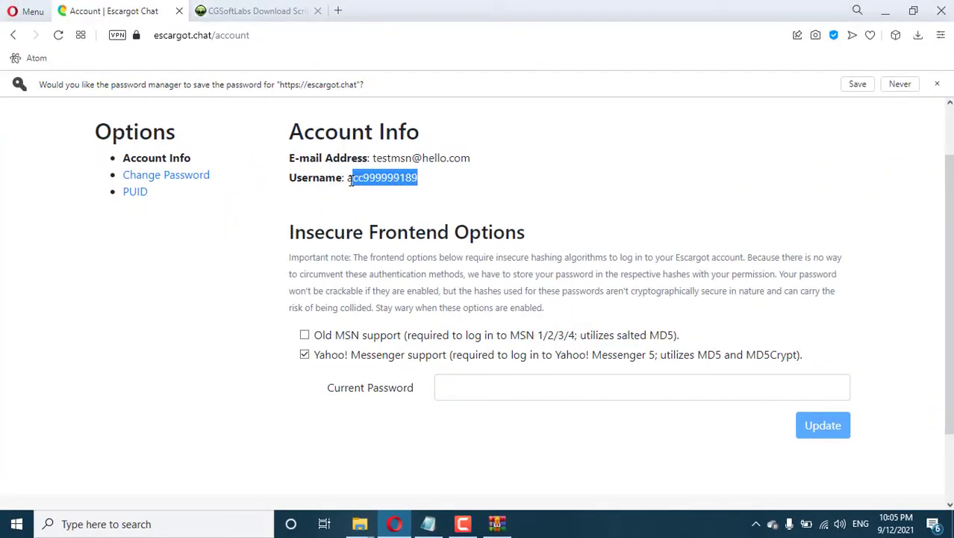
{"action": "left_click_drag", "start_coordinate": [351, 181], "coordinate": [347, 180]}
{"action": "right_click", "coordinate": [349, 181]}
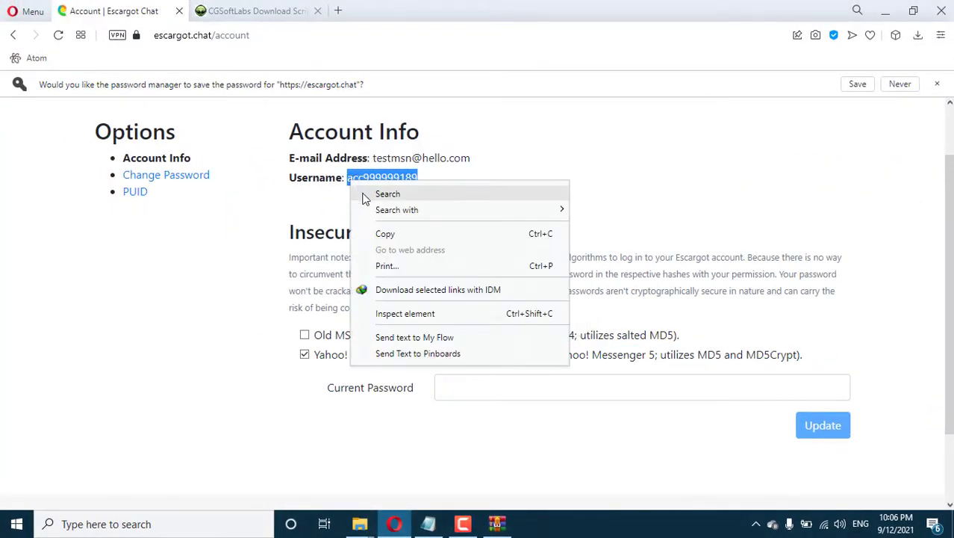
{"action": "left_click", "coordinate": [385, 234]}
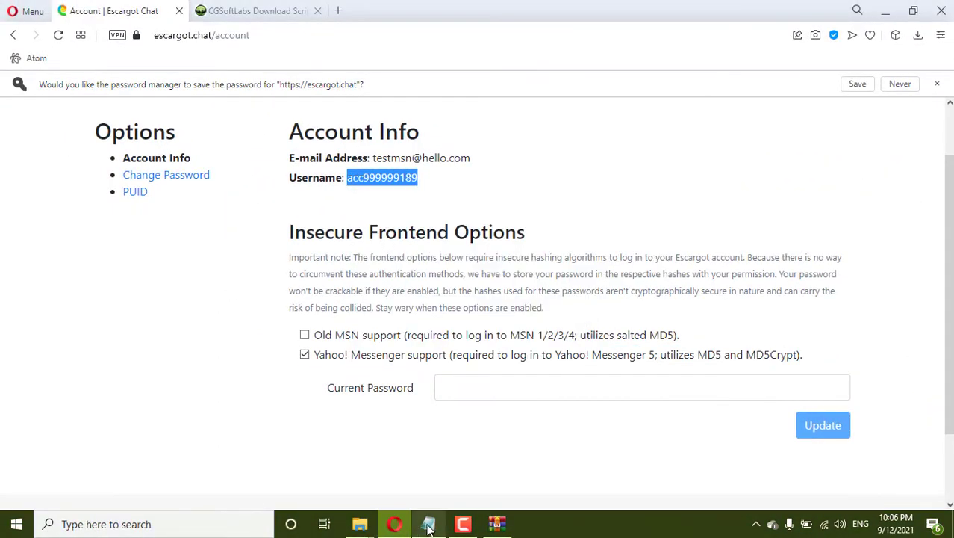
Switch back to the Notepad instructions and scroll down to the remaining steps.
{"action": "left_click", "coordinate": [496, 524]}
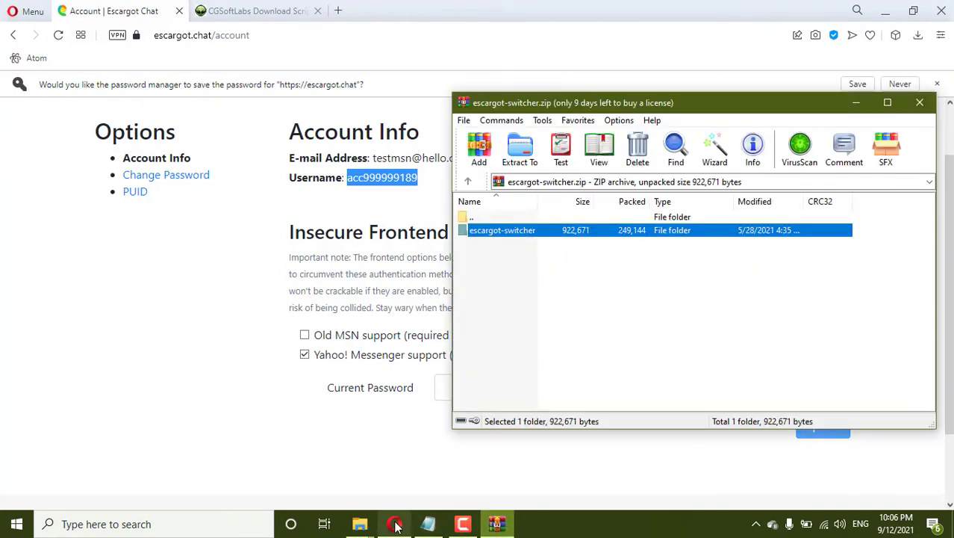
{"action": "left_click", "coordinate": [429, 526]}
{"action": "left_click", "coordinate": [428, 526]}
{"action": "scroll", "coordinate": [89, 435], "scroll_direction": "down", "scroll_amount": 1}
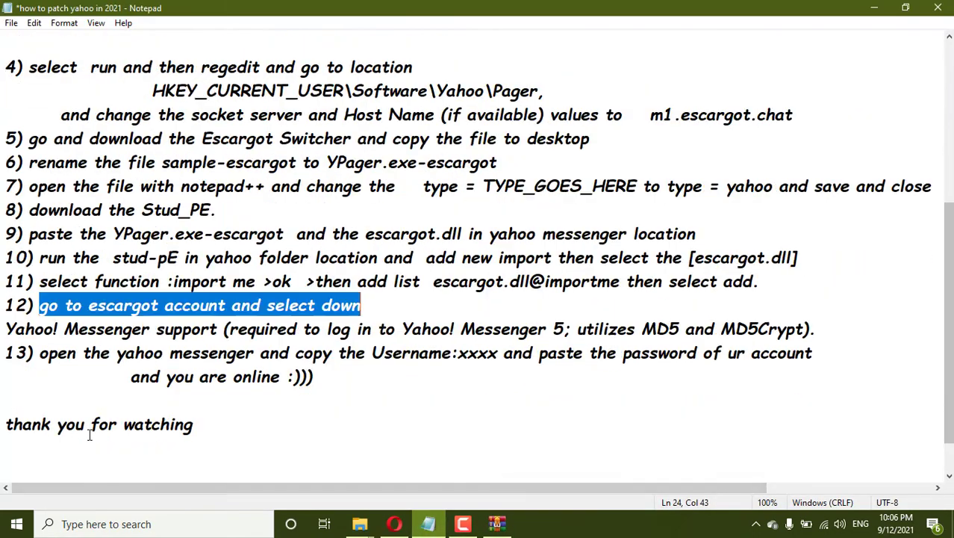
Minimize Notepad, the browser, File Explorer and the archive window to clear the desktop.
{"action": "left_click", "coordinate": [875, 8]}
{"action": "left_click", "coordinate": [884, 10]}
{"action": "left_click", "coordinate": [884, 10]}
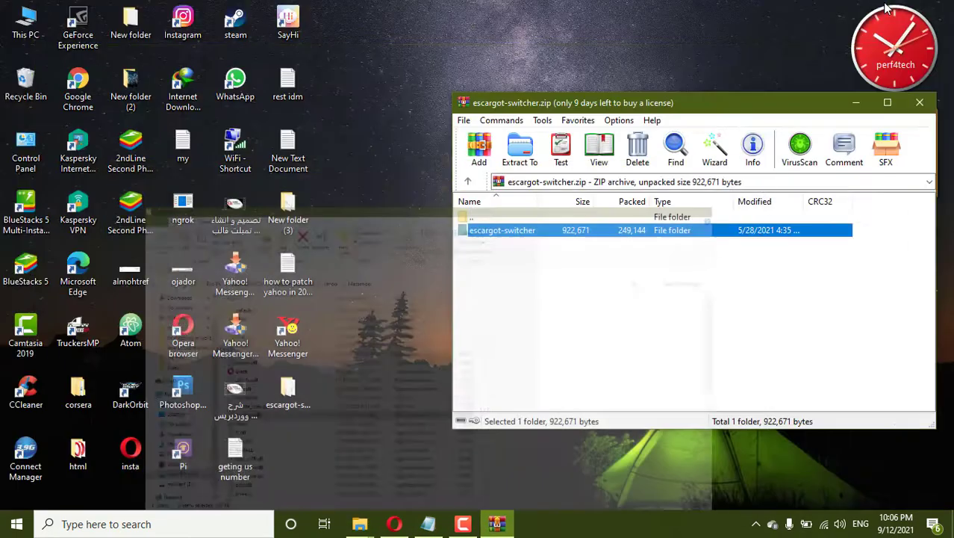
{"action": "left_click", "coordinate": [855, 106]}
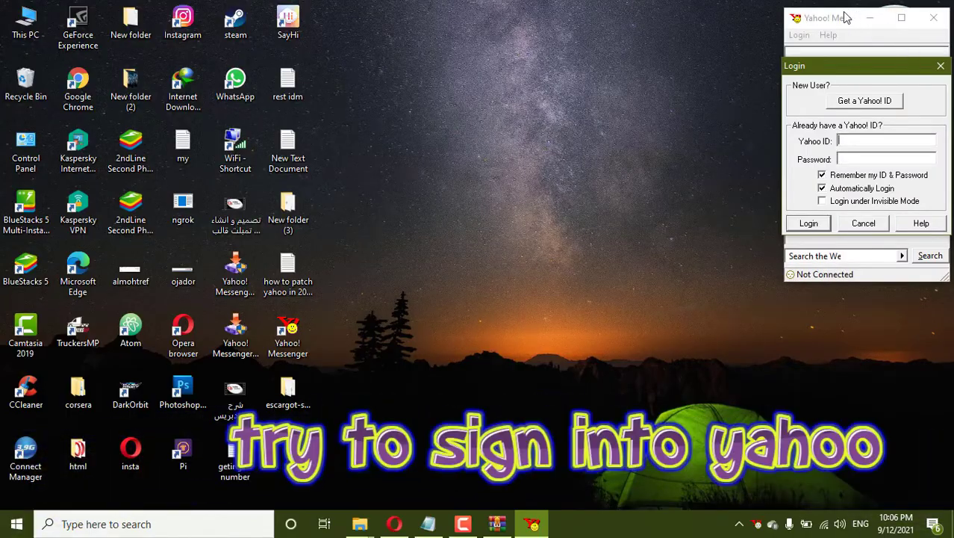
Sign in to Yahoo! Messenger with the pasted Escargot username and enlarge its window.
{"action": "left_click", "coordinate": [846, 14]}
{"action": "left_click_drag", "start_coordinate": [898, 71], "coordinate": [515, 98]}
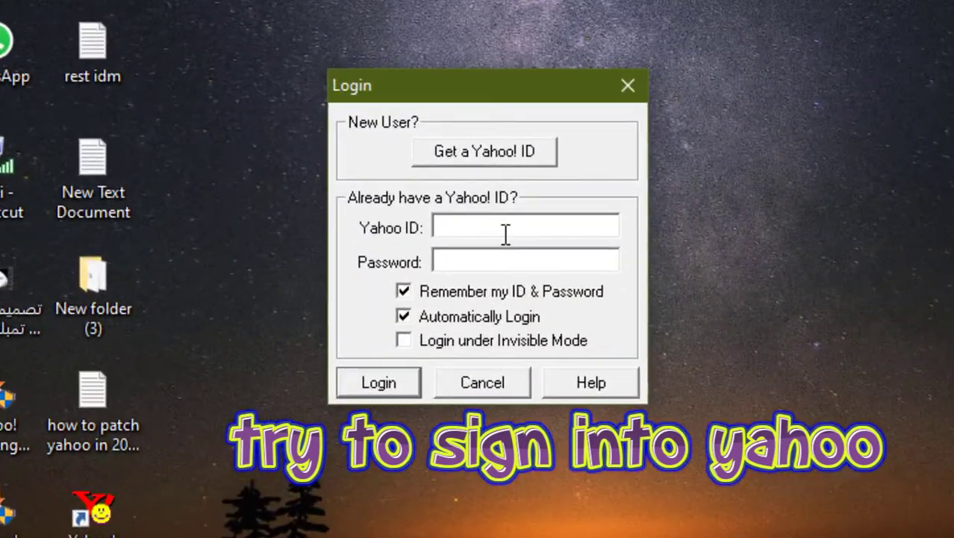
{"action": "key", "text": "ctrl+v"}
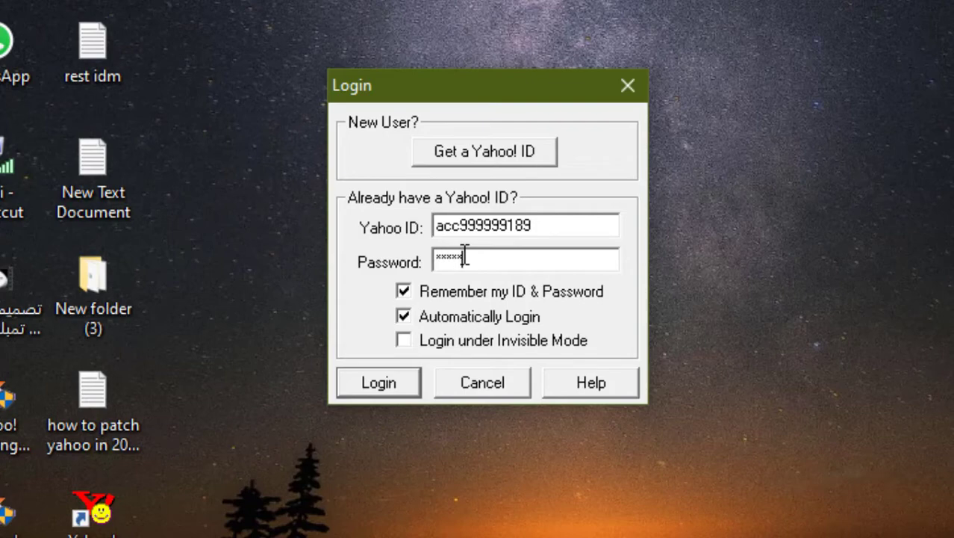
{"action": "left_click", "coordinate": [380, 384]}
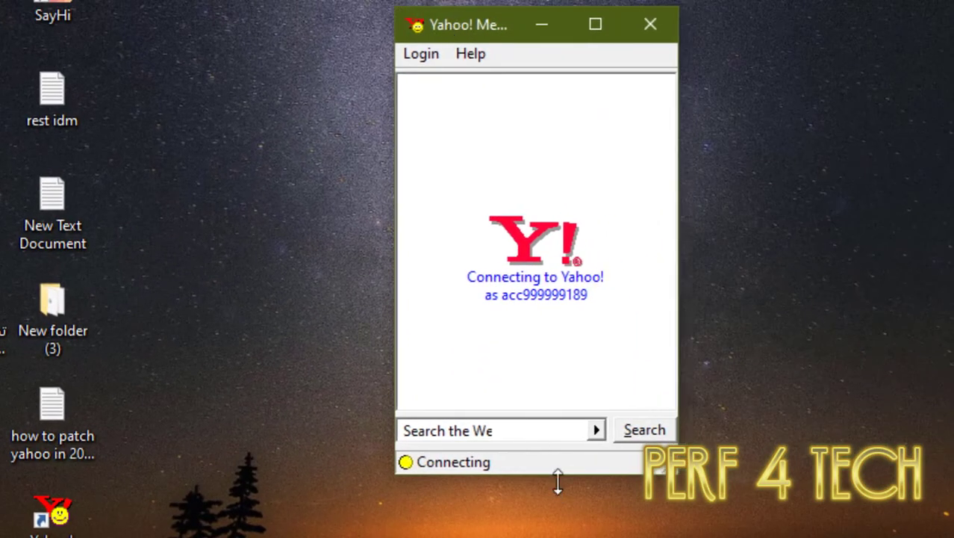
{"action": "left_click_drag", "start_coordinate": [675, 471], "coordinate": [793, 537]}
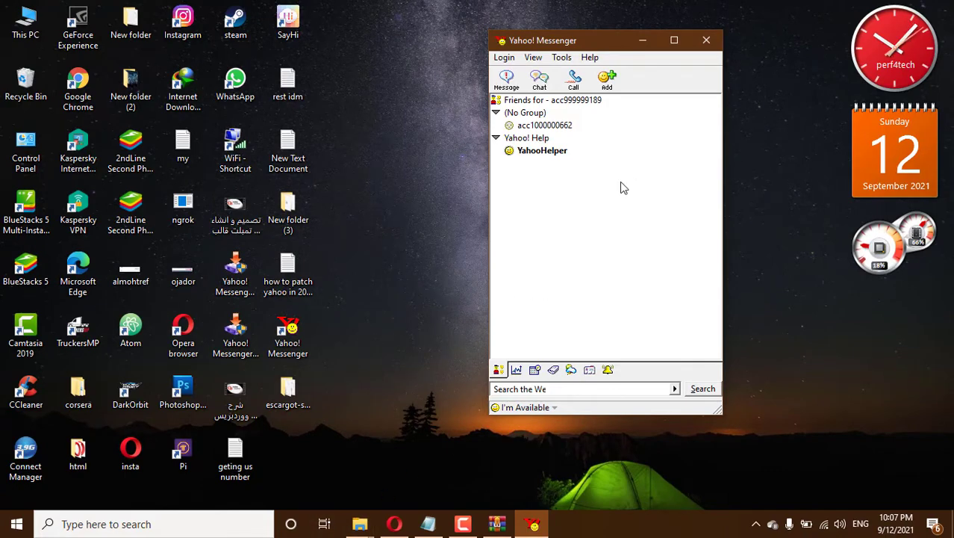
Delete the 'and you are online' line from the Notepad guide.
{"action": "left_click", "coordinate": [428, 523]}
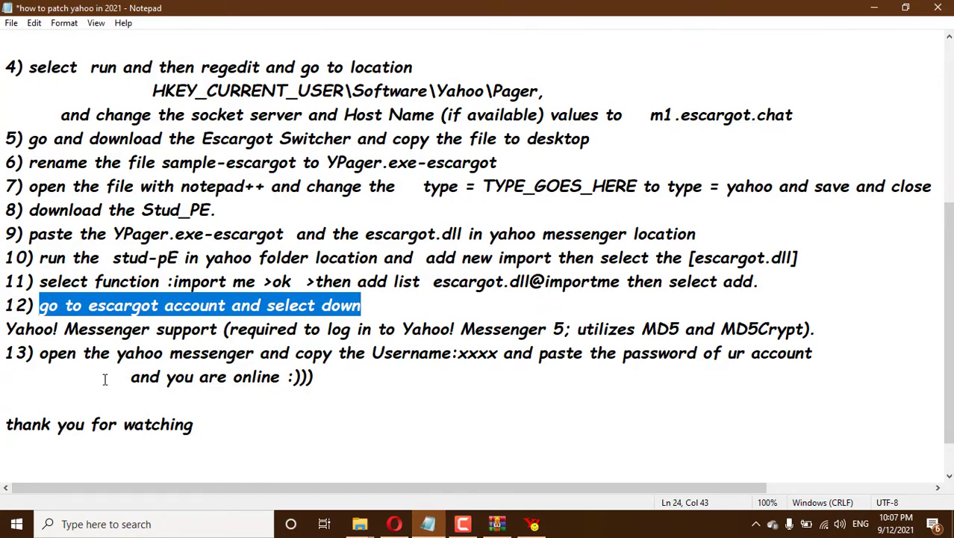
{"action": "left_click_drag", "start_coordinate": [105, 378], "coordinate": [347, 396]}
{"action": "left_click", "coordinate": [340, 408]}
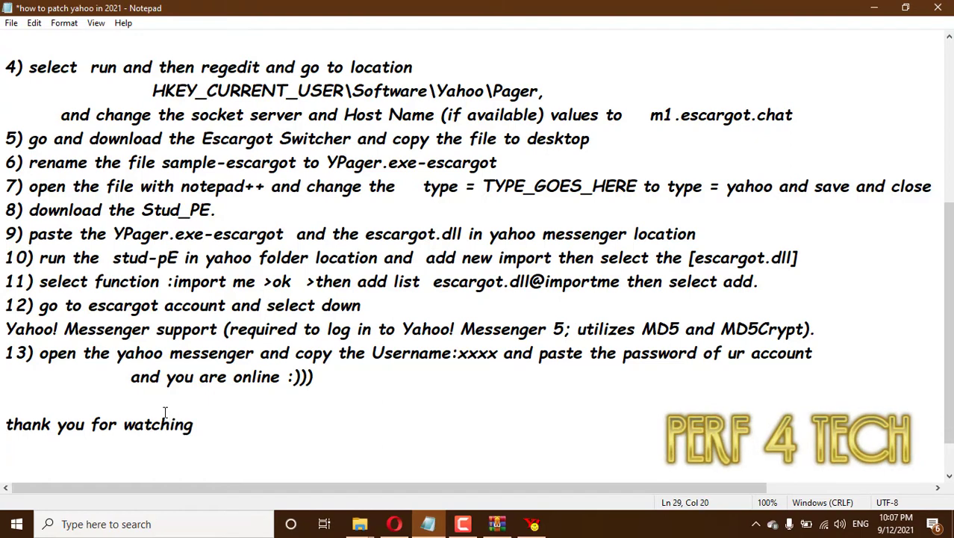
End the closing line with 'perf 4 tech', then minimize Notepad.
{"action": "left_click_drag", "start_coordinate": [6, 426], "coordinate": [188, 444]}
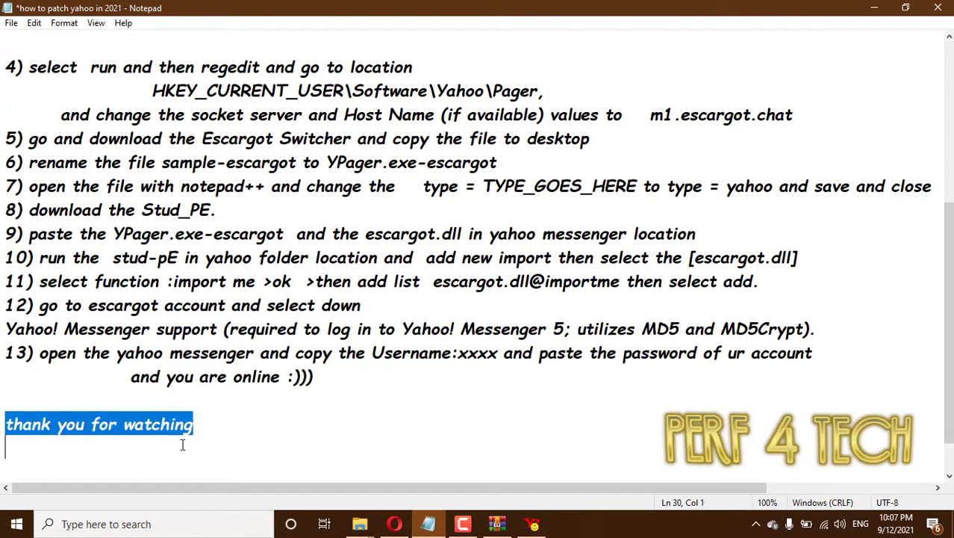
{"action": "left_click", "coordinate": [217, 424]}
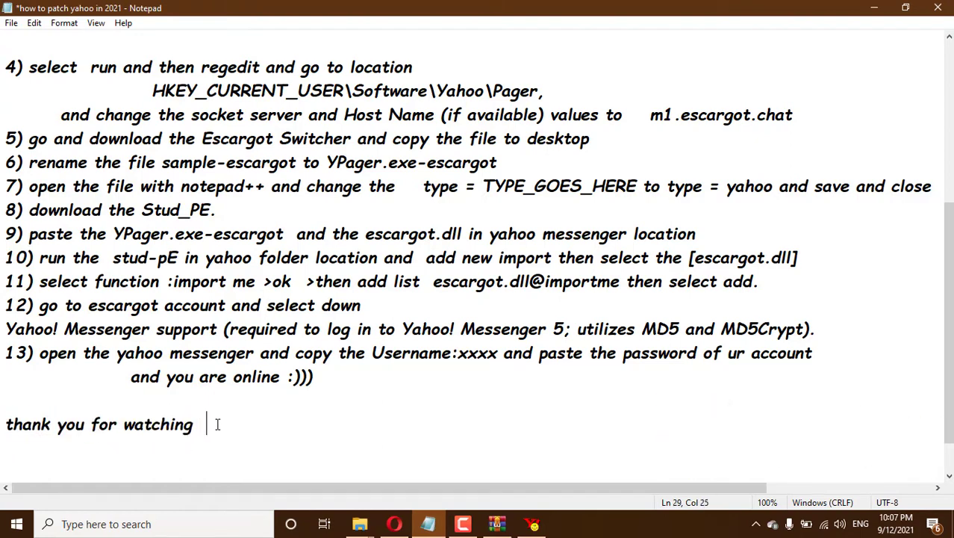
{"action": "type", "text": "perf4 tech"}
{"action": "key", "text": "Left"}
{"action": "left_click", "coordinate": [875, 7]}
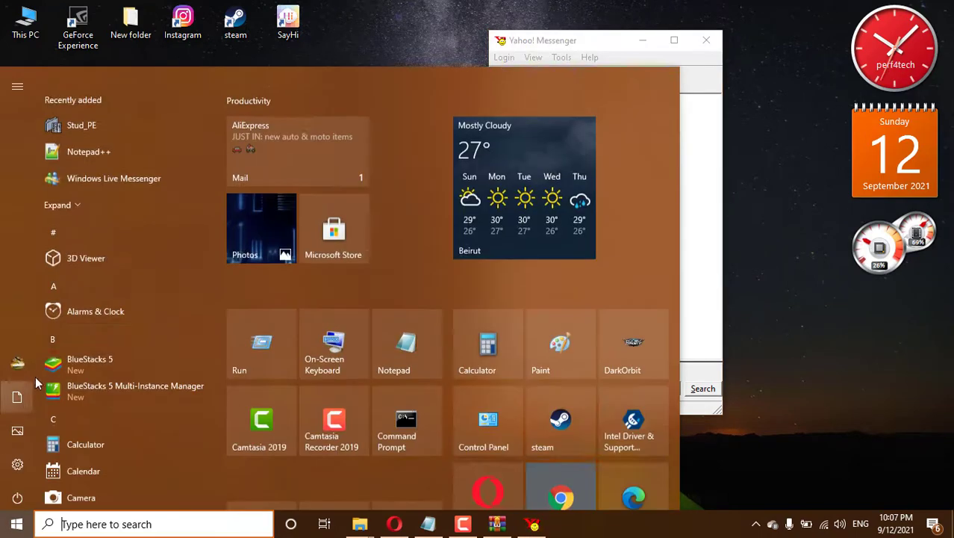
Launch Windows Live Messenger and sign in with the MSN account e-mail and password.
{"action": "left_click", "coordinate": [16, 523]}
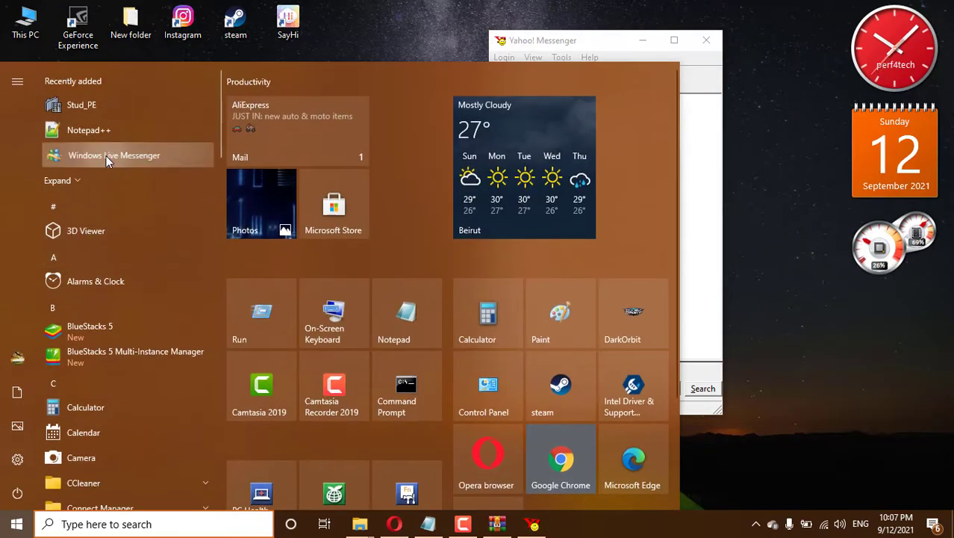
{"action": "left_click", "coordinate": [107, 155]}
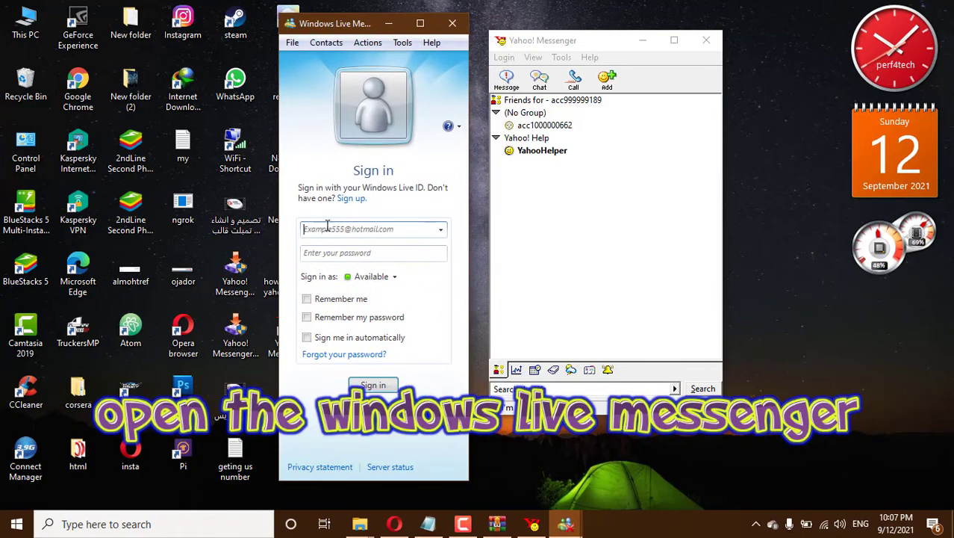
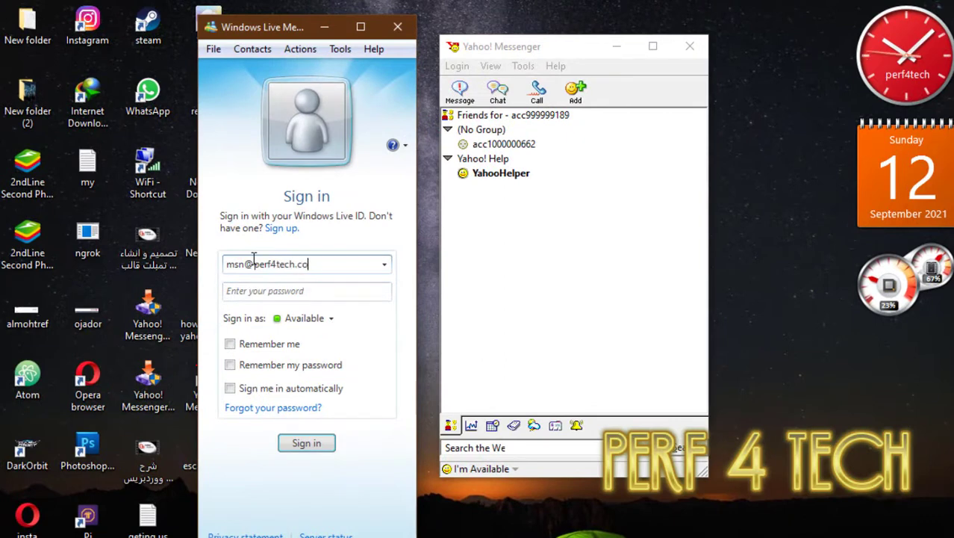
{"action": "left_click", "coordinate": [270, 290]}
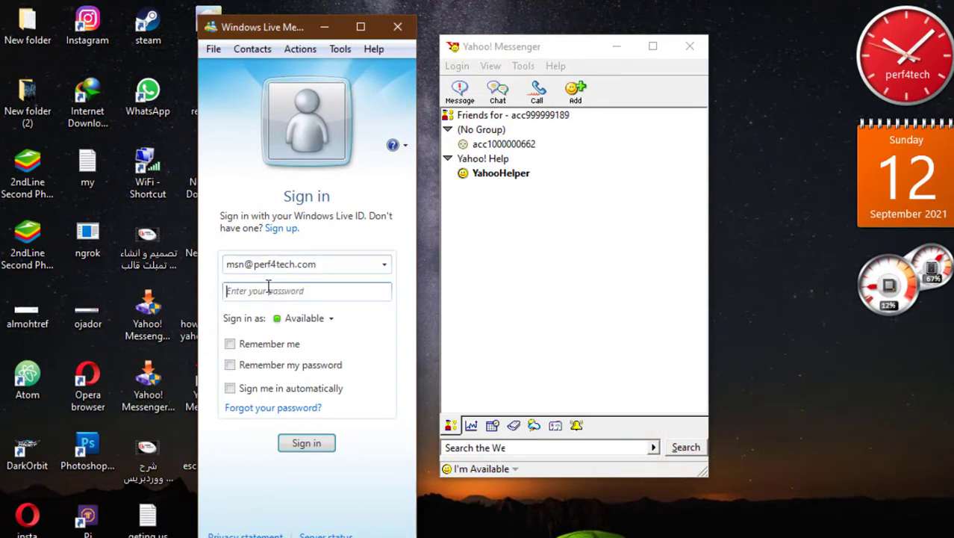
{"action": "type", "text": "123"}
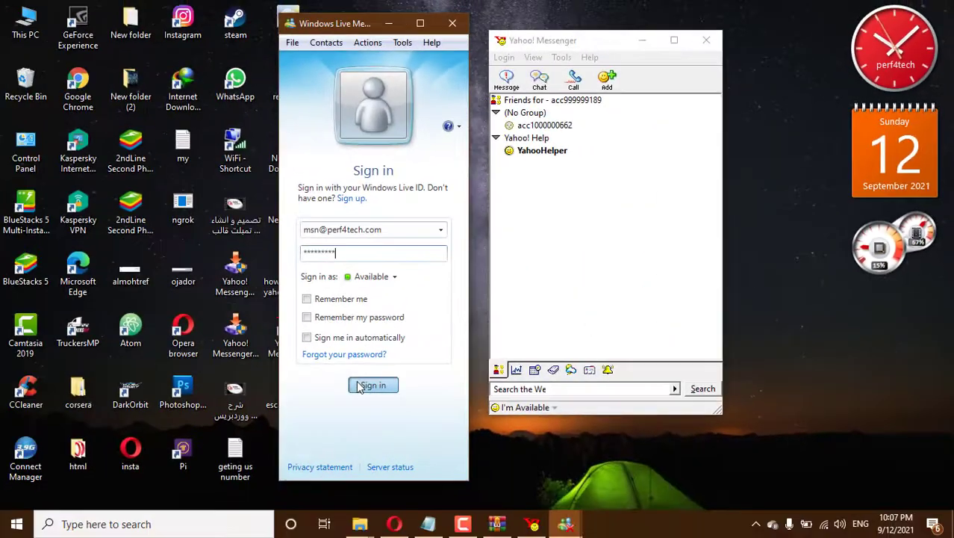
{"action": "left_click", "coordinate": [359, 386]}
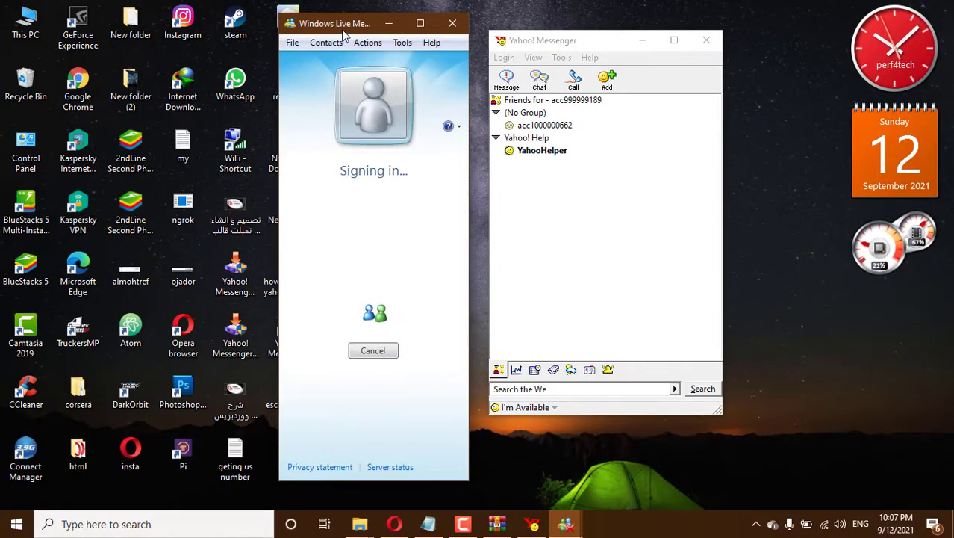
Open a conversation with the available contact to send 'test', and raise the Yahoo conference invitation.
{"action": "left_click_drag", "start_coordinate": [343, 29], "coordinate": [332, 22]}
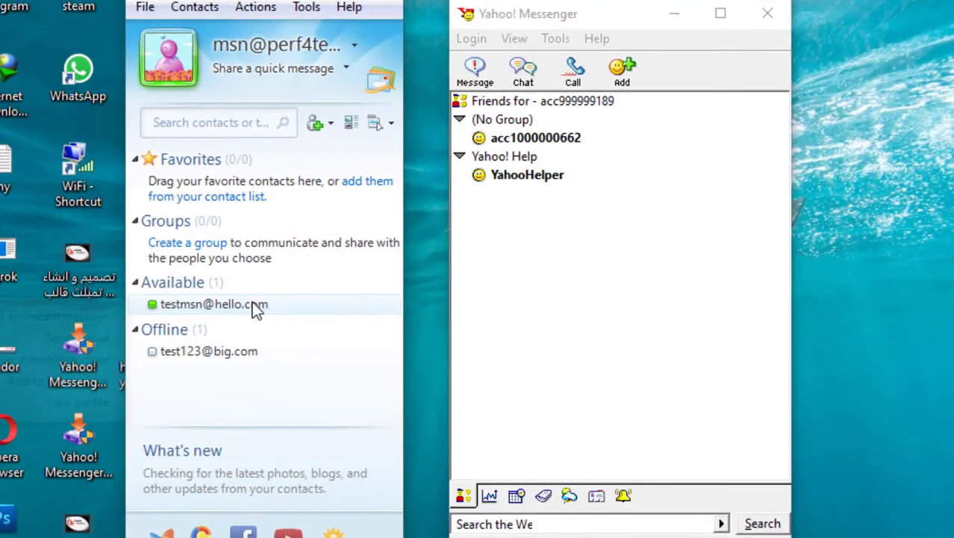
{"action": "double_click", "coordinate": [253, 305]}
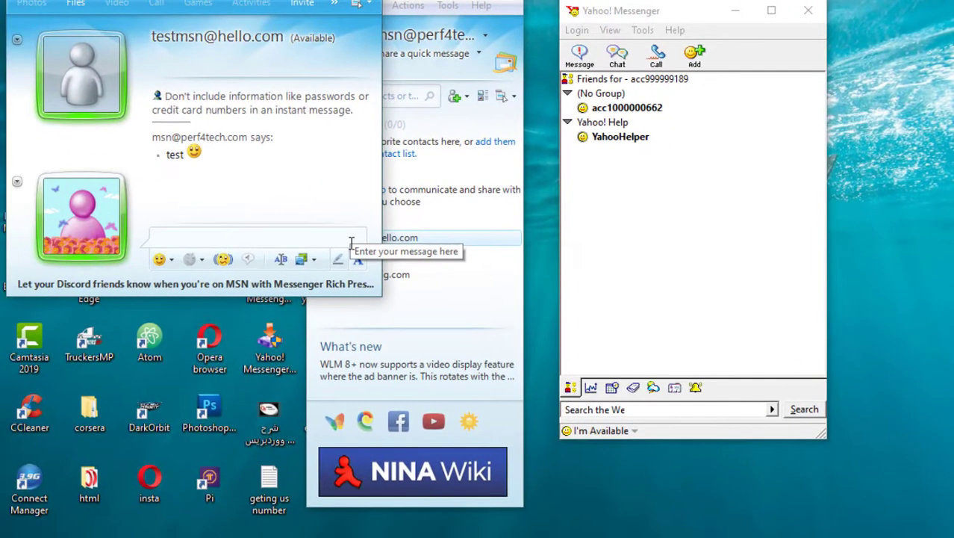
{"action": "left_click", "coordinate": [617, 194]}
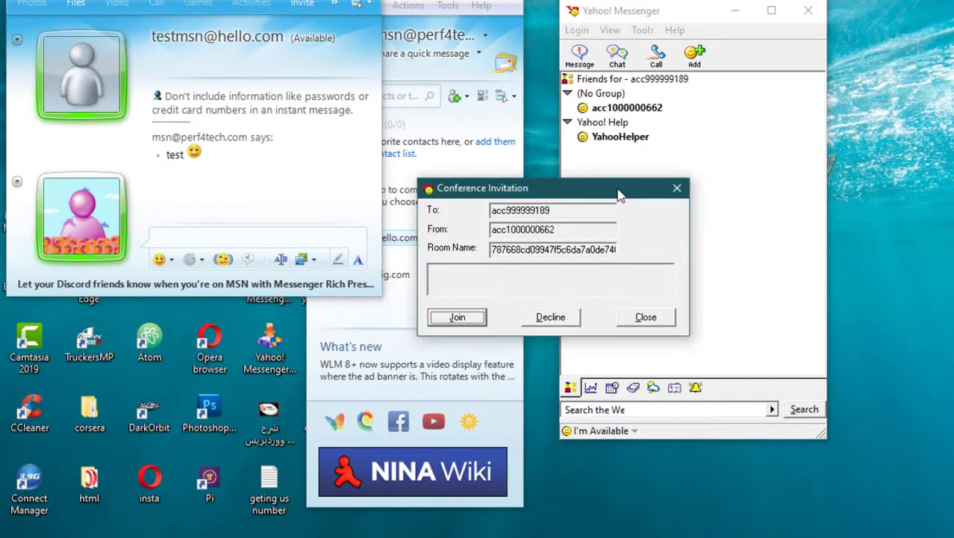
Join the Yahoo conference and type 'lool sine in yahoo then msn :DDD' as the message.
{"action": "left_click_drag", "start_coordinate": [617, 194], "coordinate": [726, 181]}
{"action": "left_click", "coordinate": [635, 272]}
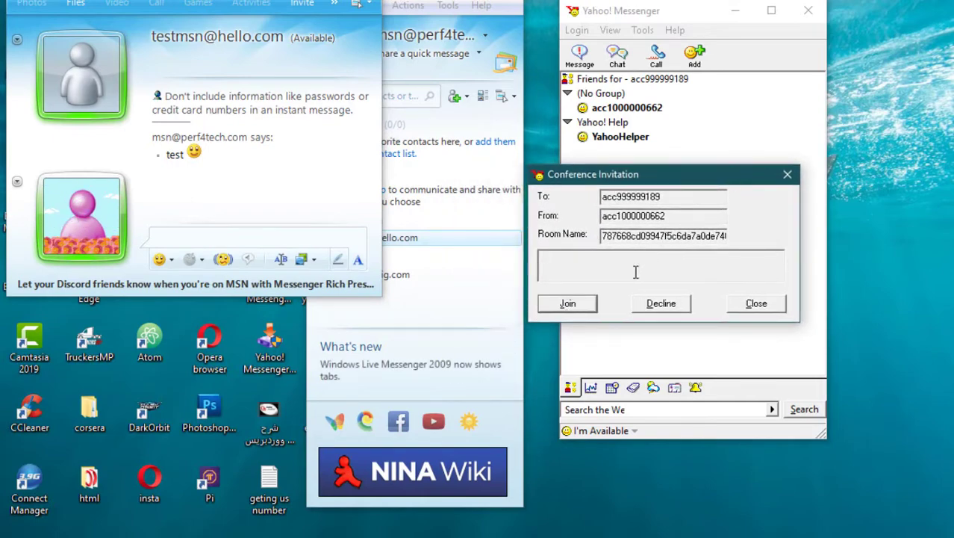
{"action": "left_click", "coordinate": [590, 305]}
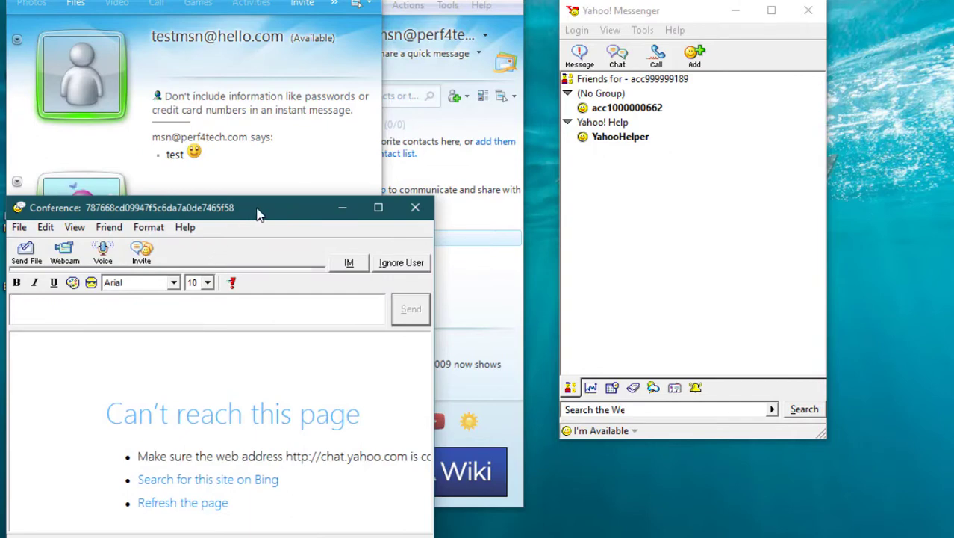
{"action": "left_click_drag", "start_coordinate": [255, 209], "coordinate": [448, 194]}
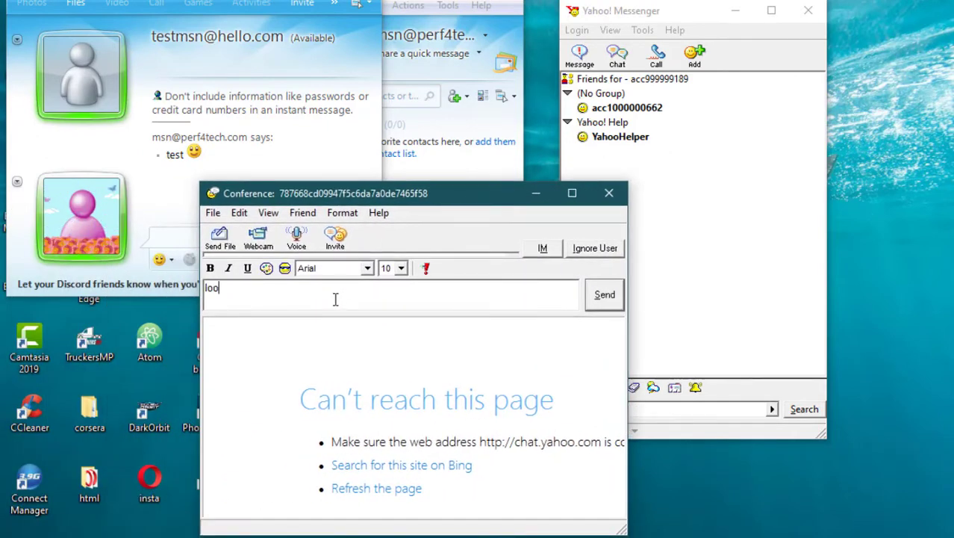
{"action": "type", "text": "o"}
{"action": "type", "text": " sin"}
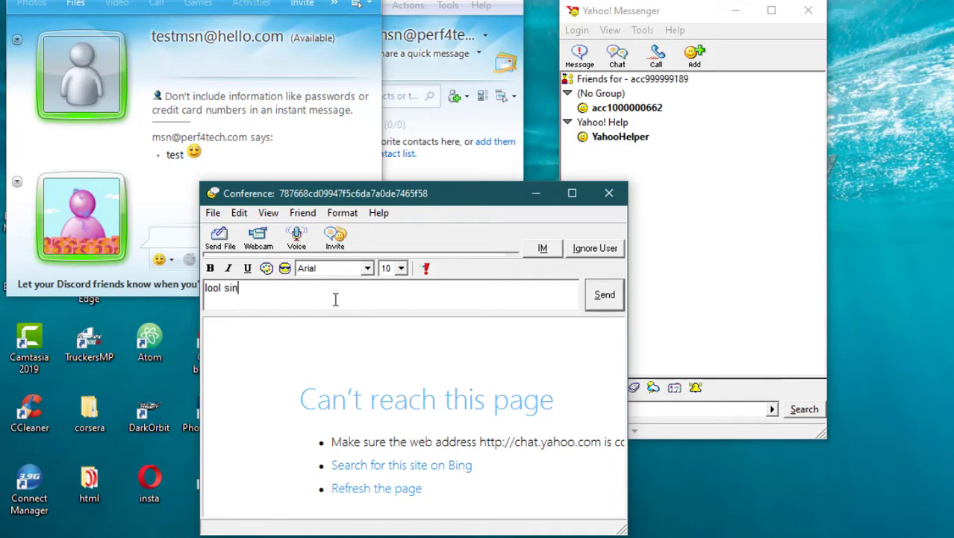
{"action": "type", "text": "e in yahoo "}
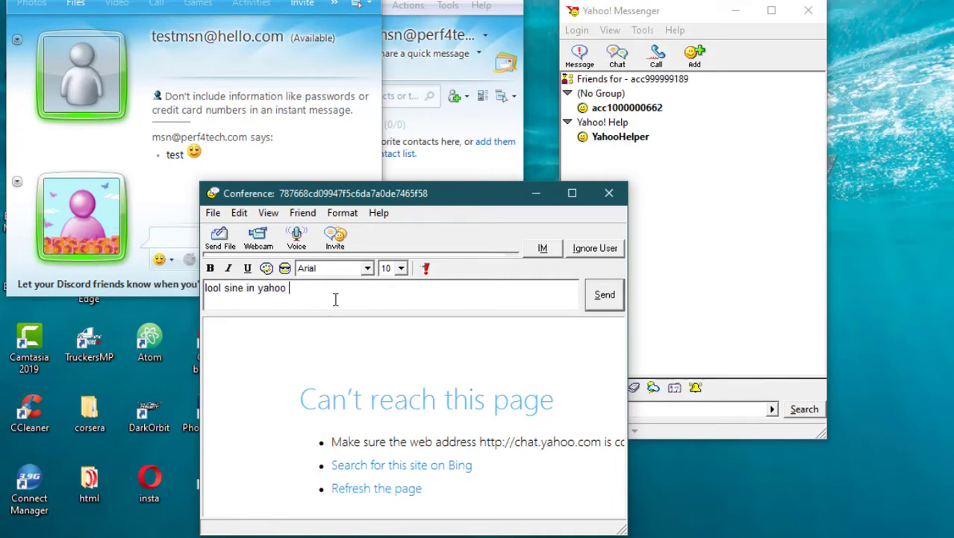
{"action": "type", "text": "then msn :DDD"}
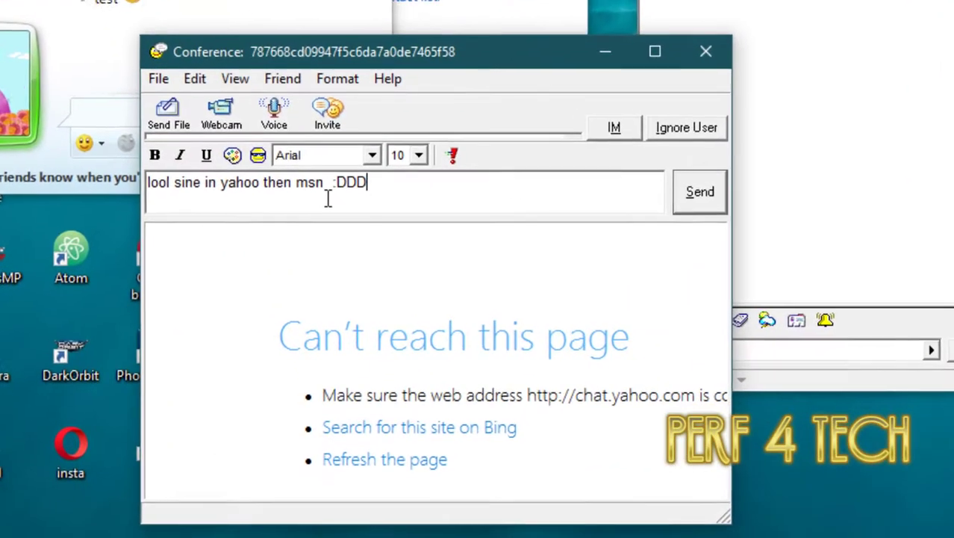
Send the conference message, then reply 'thank you for watching :)' in the MSN chat.
{"action": "left_click", "coordinate": [702, 189]}
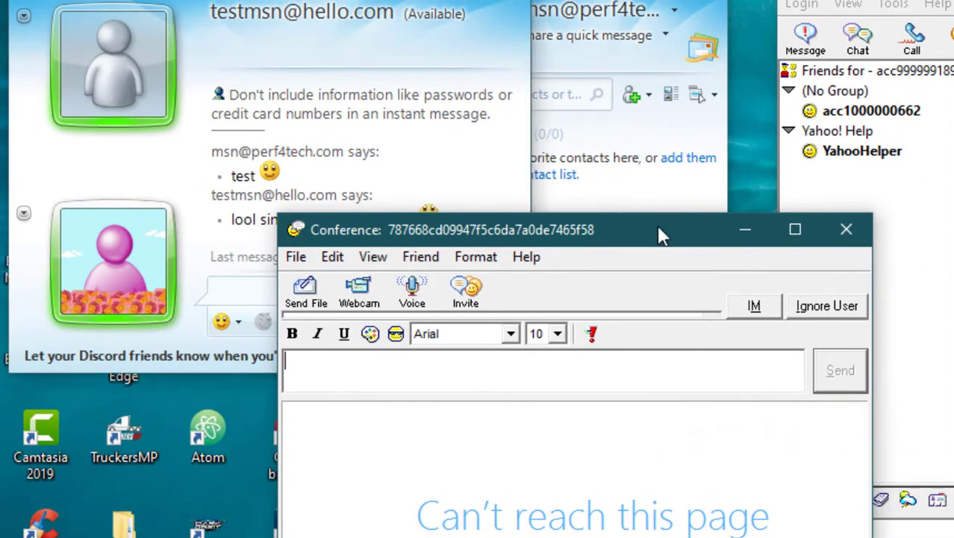
{"action": "left_click_drag", "start_coordinate": [657, 225], "coordinate": [908, 146]}
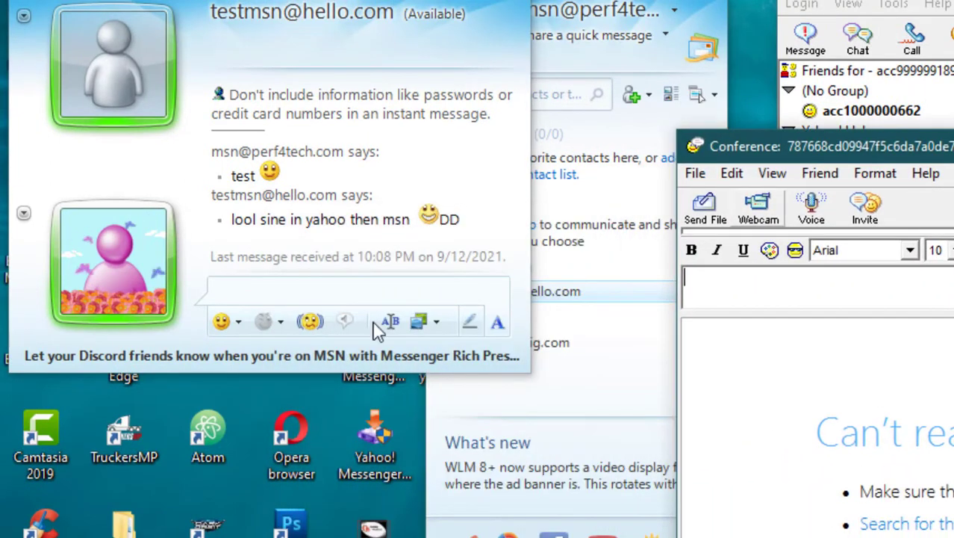
{"action": "left_click", "coordinate": [275, 292]}
{"action": "type", "text": "thank "}
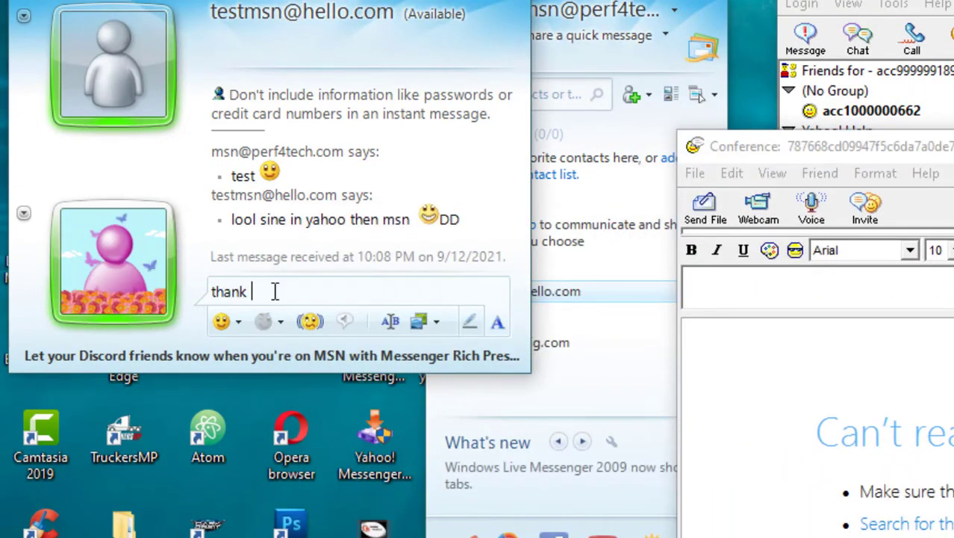
{"action": "type", "text": "you"}
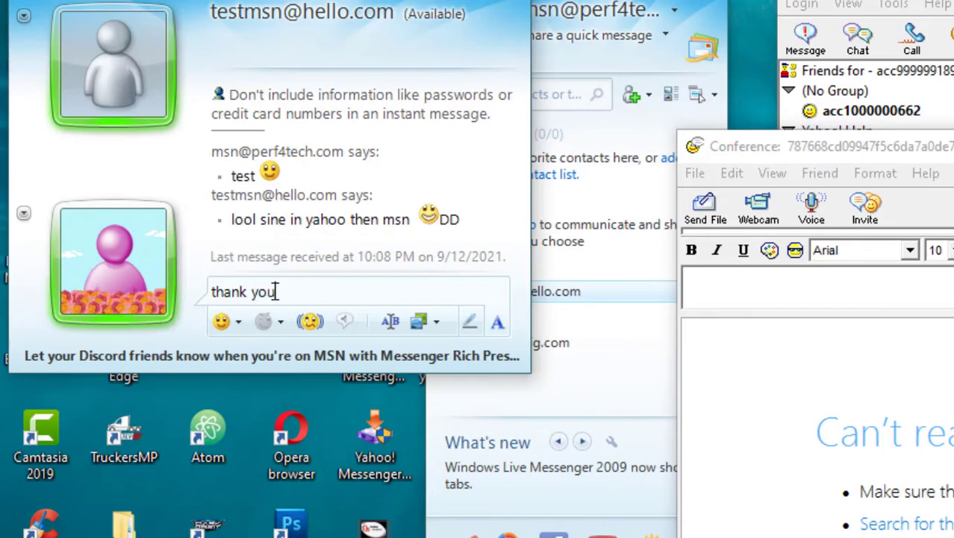
{"action": "type", "text": " for wa"}
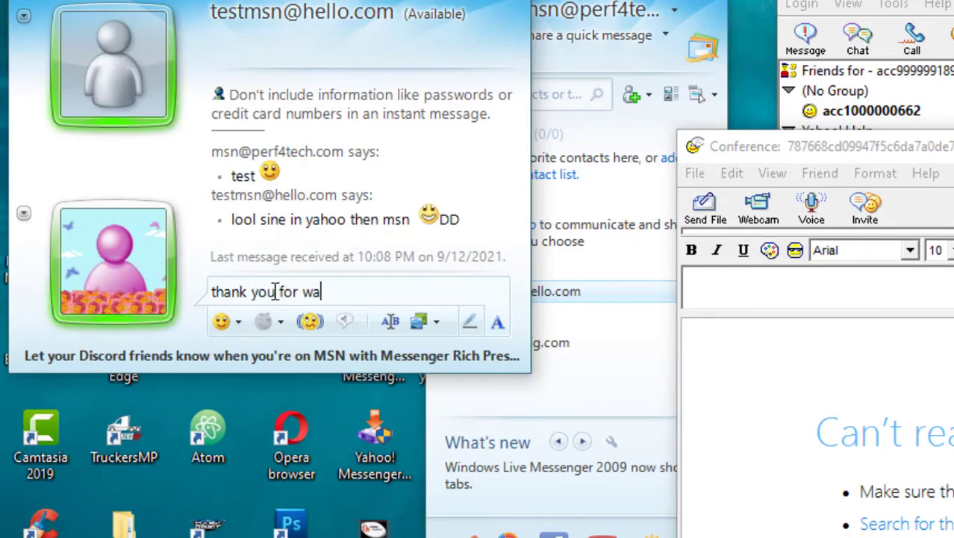
{"action": "type", "text": "tching :)"}
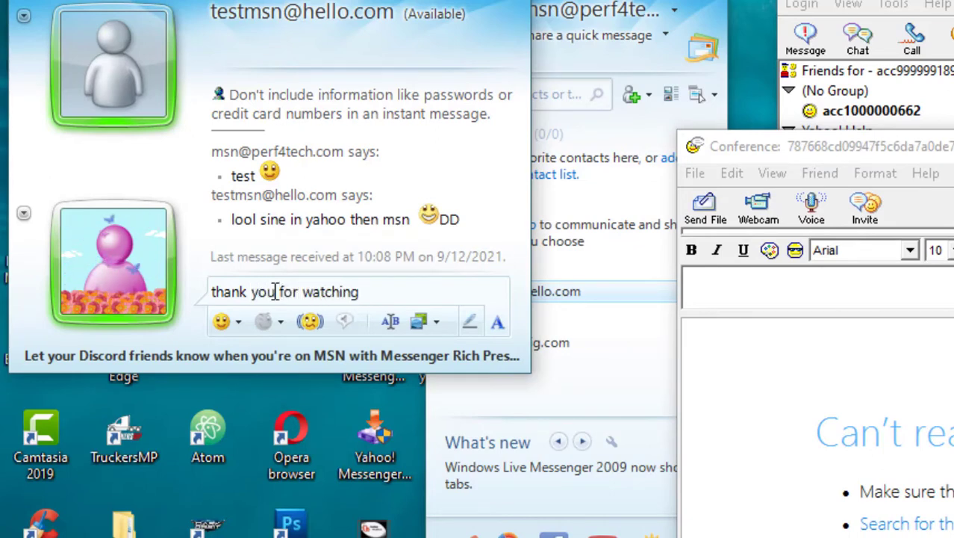
{"action": "key", "text": "Return"}
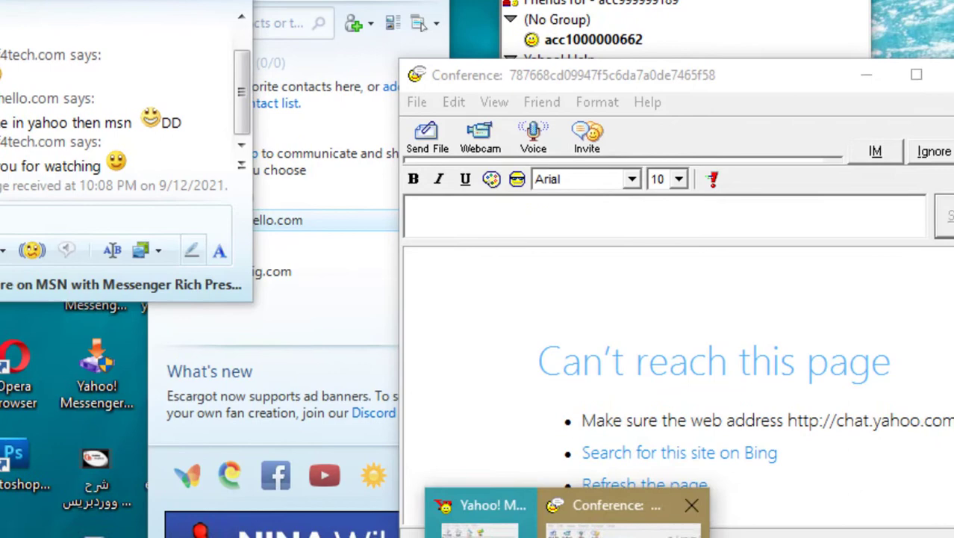
Close the first Yahoo conference window and accept the new conference invitation.
{"action": "left_click", "coordinate": [649, 523]}
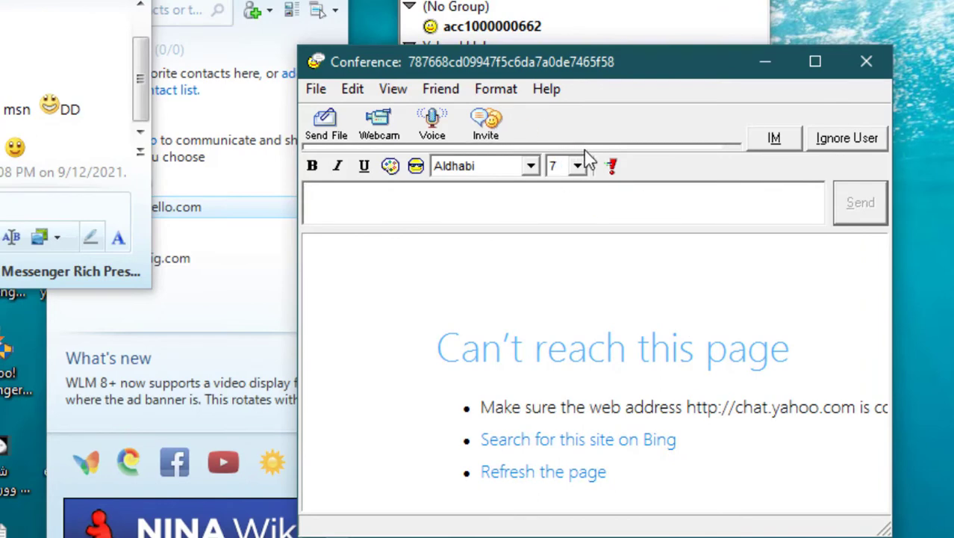
{"action": "left_click", "coordinate": [776, 148]}
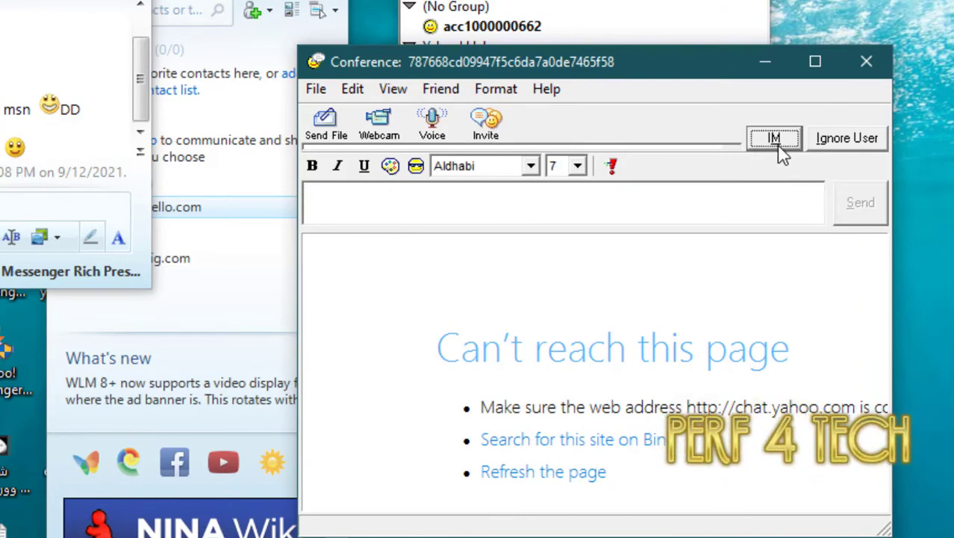
{"action": "left_click", "coordinate": [840, 147]}
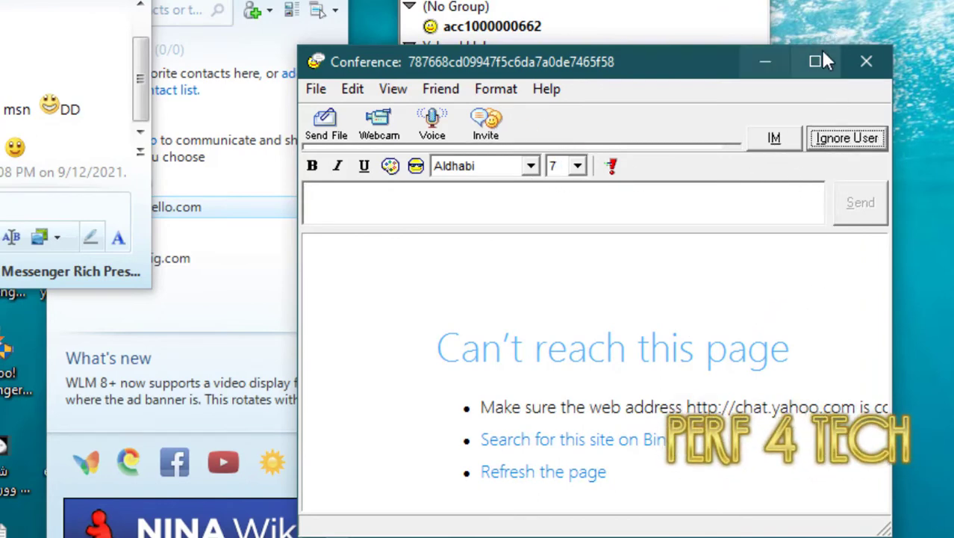
{"action": "left_click", "coordinate": [857, 66]}
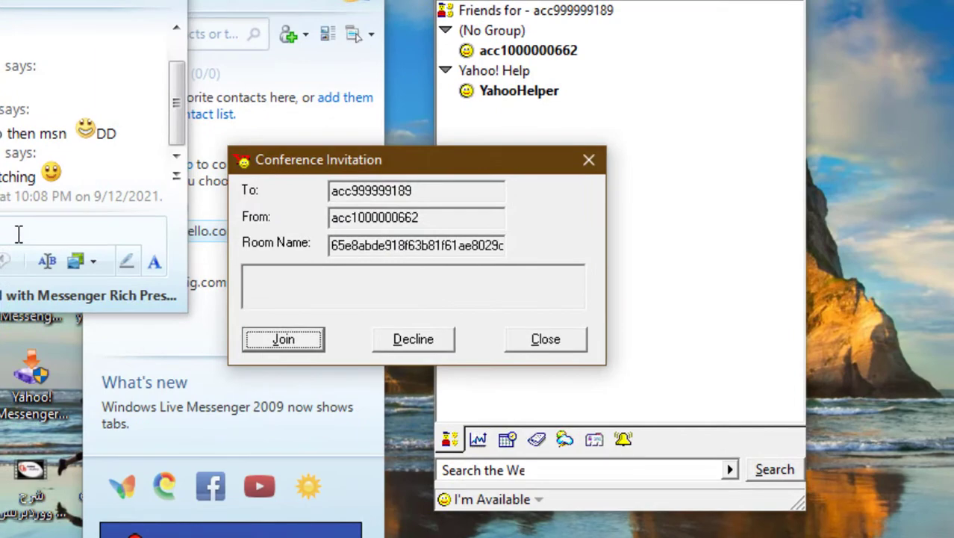
{"action": "key", "text": "Return"}
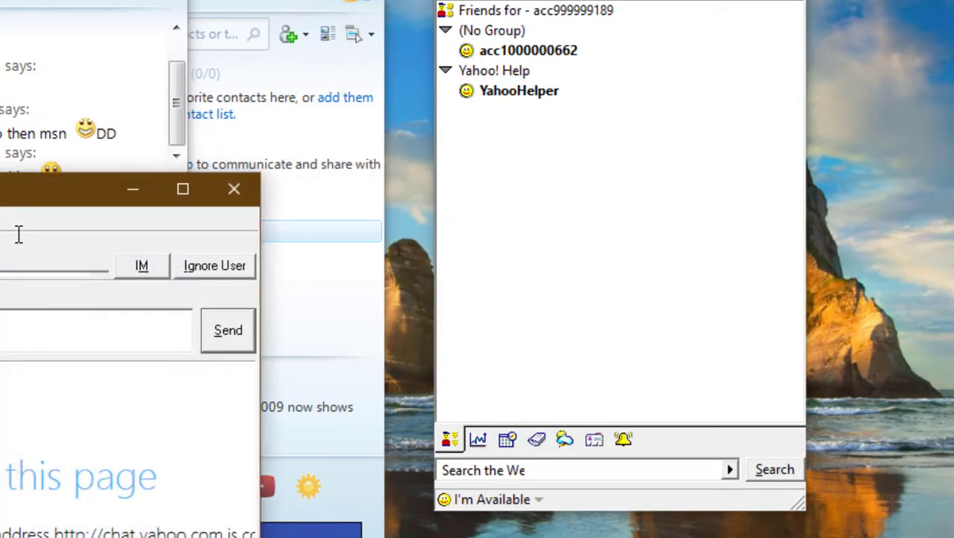